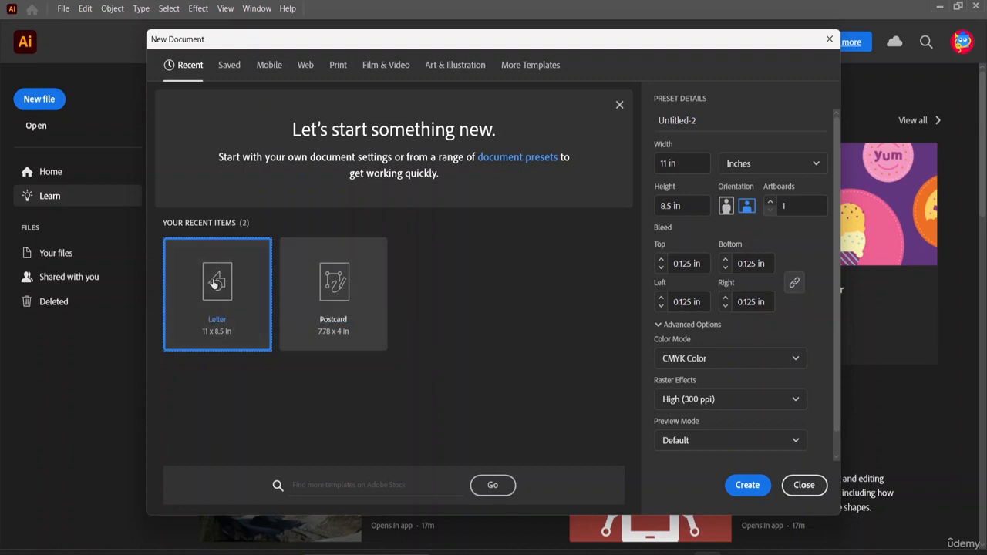
Create a new Letter document in portrait orientation, 8.5 in wide by 11 in high
{"action": "left_click", "coordinate": [726, 206]}
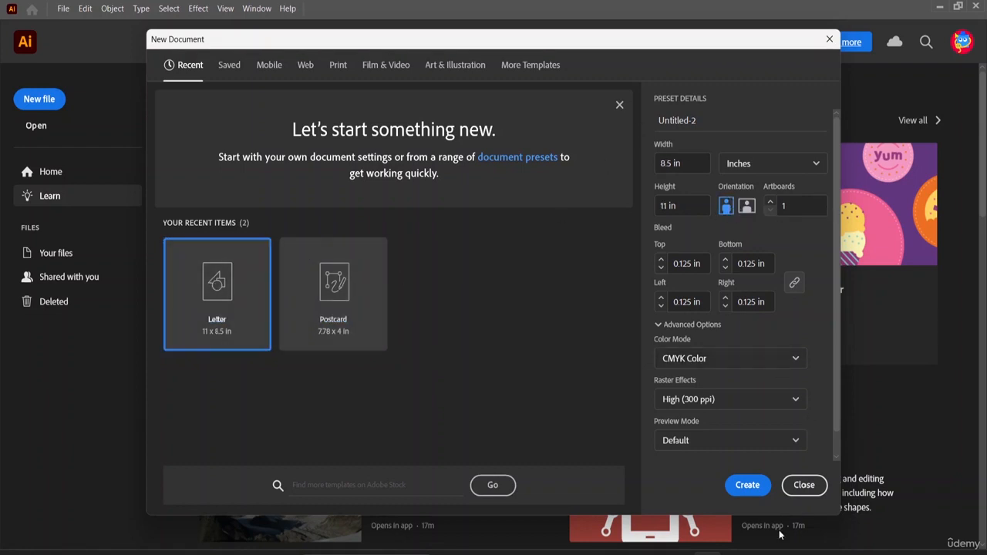
{"action": "left_click", "coordinate": [747, 485]}
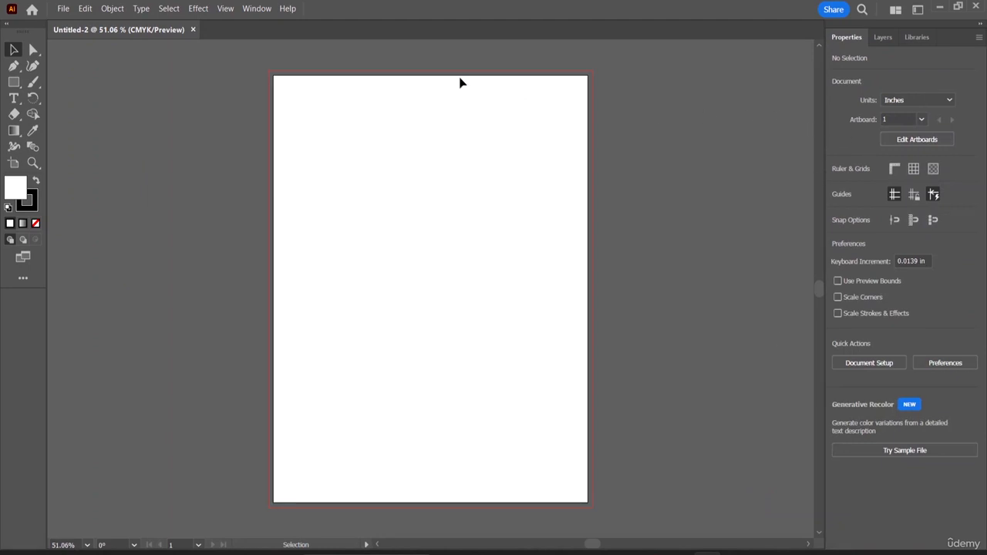
Draw a rectangle about 3.11 by 2.67 in near the artboard's upper left and a circle about 2.54 in wide overlapping its lower-right corner
{"action": "left_click", "coordinate": [14, 81]}
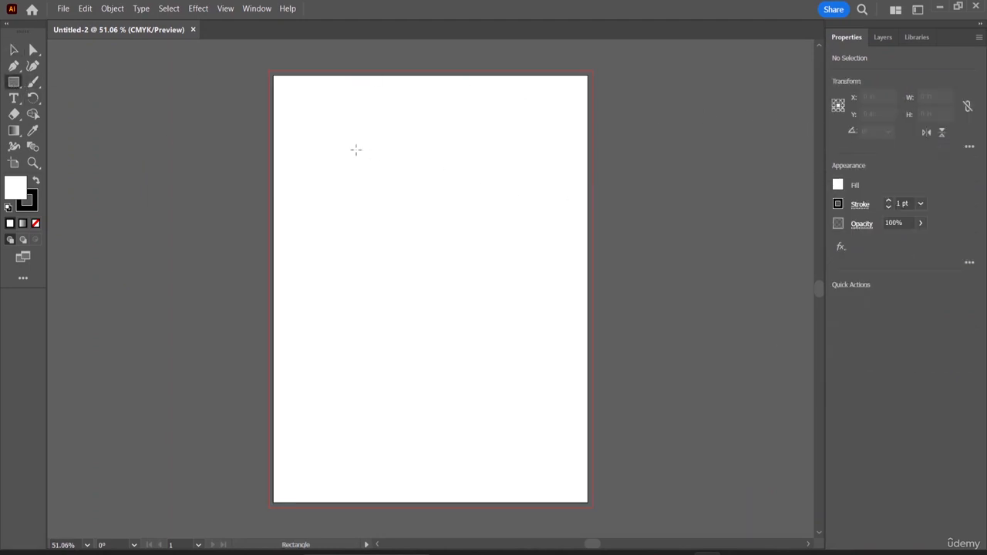
{"action": "left_click_drag", "start_coordinate": [316, 132], "coordinate": [432, 236]}
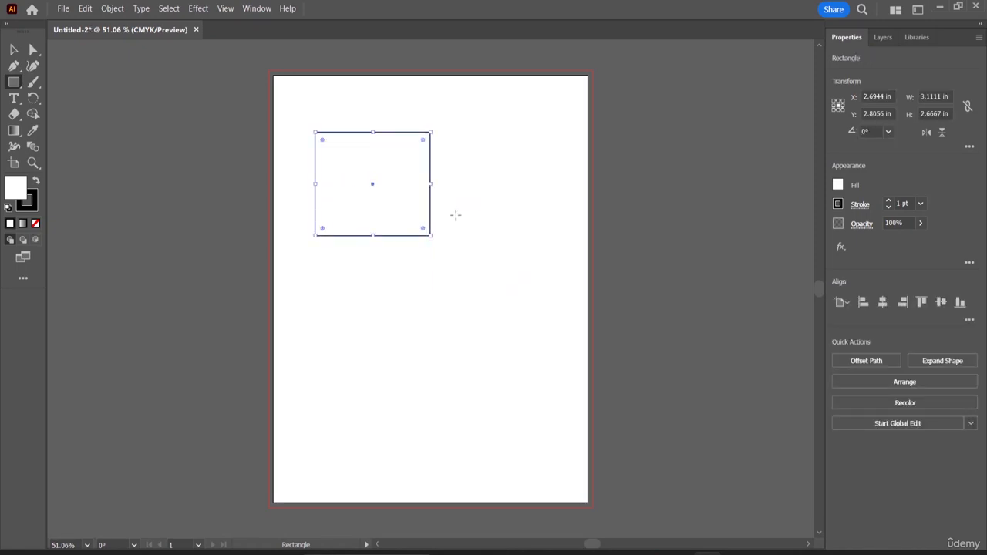
{"action": "left_click", "coordinate": [17, 83]}
{"action": "left_click", "coordinate": [68, 98]}
{"action": "left_click_drag", "start_coordinate": [393, 202], "coordinate": [487, 299]}
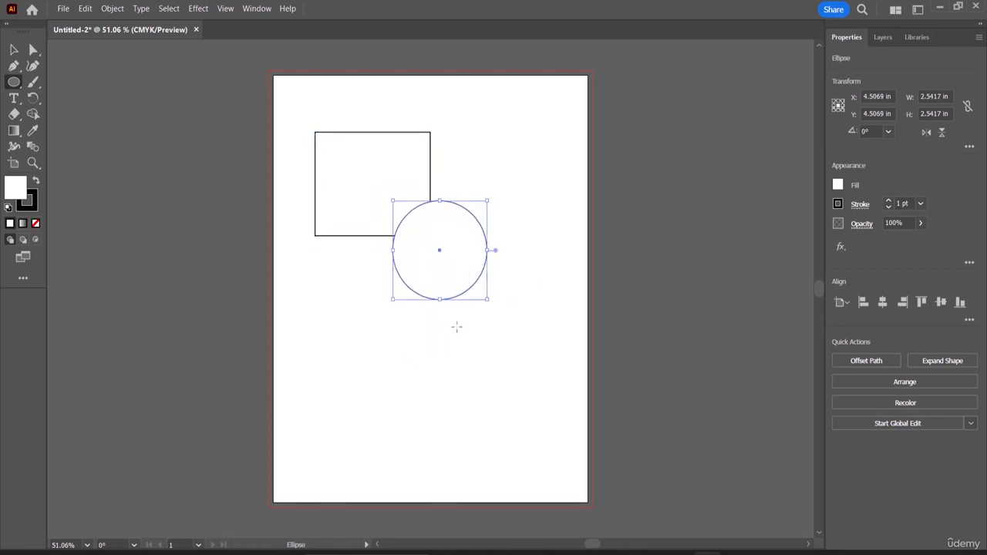
Draw a square about 2.85 in wide below the circle and move it to overlap the circle's lower-right part
{"action": "left_click_drag", "start_coordinate": [11, 81], "coordinate": [68, 83]}
{"action": "left_click_drag", "start_coordinate": [367, 327], "coordinate": [474, 439]}
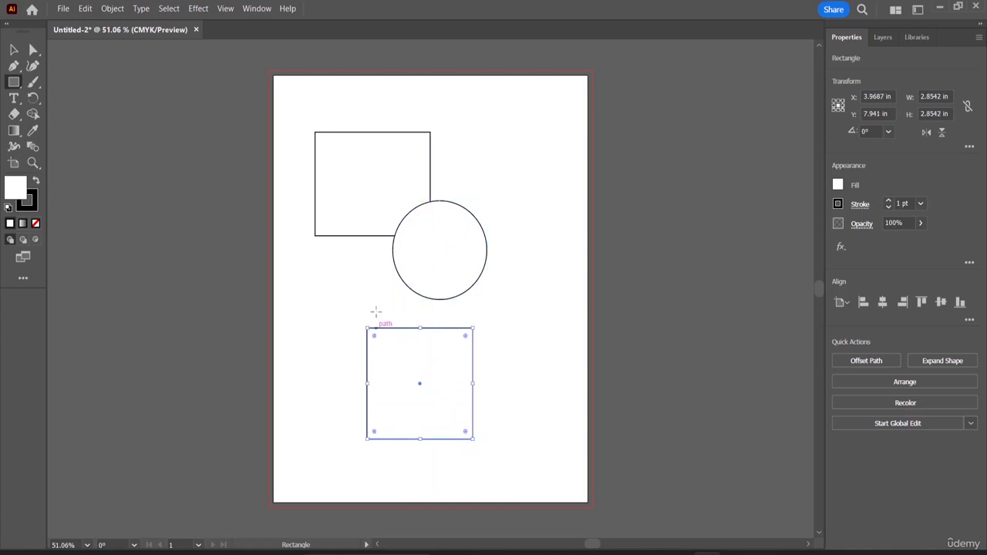
{"action": "left_click", "coordinate": [13, 49]}
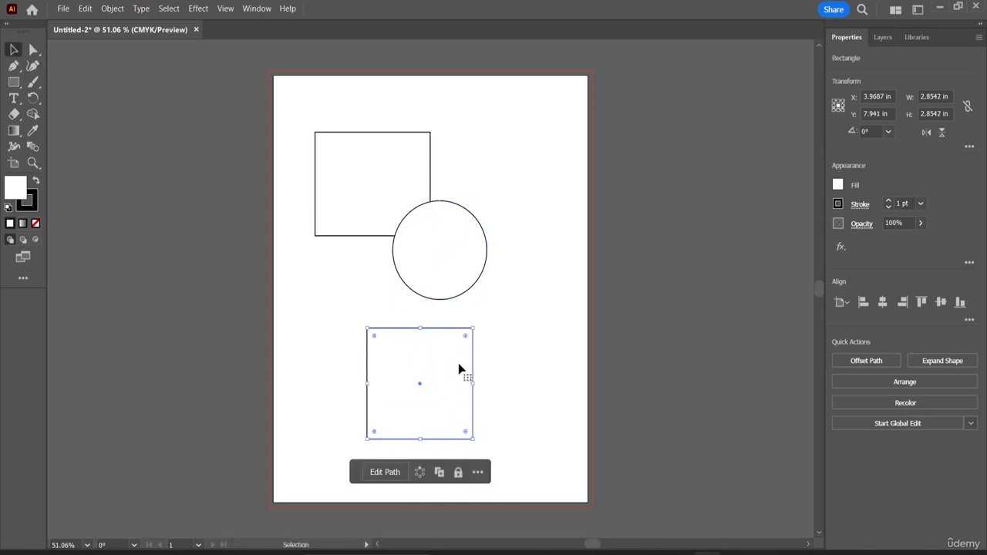
{"action": "left_click", "coordinate": [450, 323]}
{"action": "left_click", "coordinate": [442, 339]}
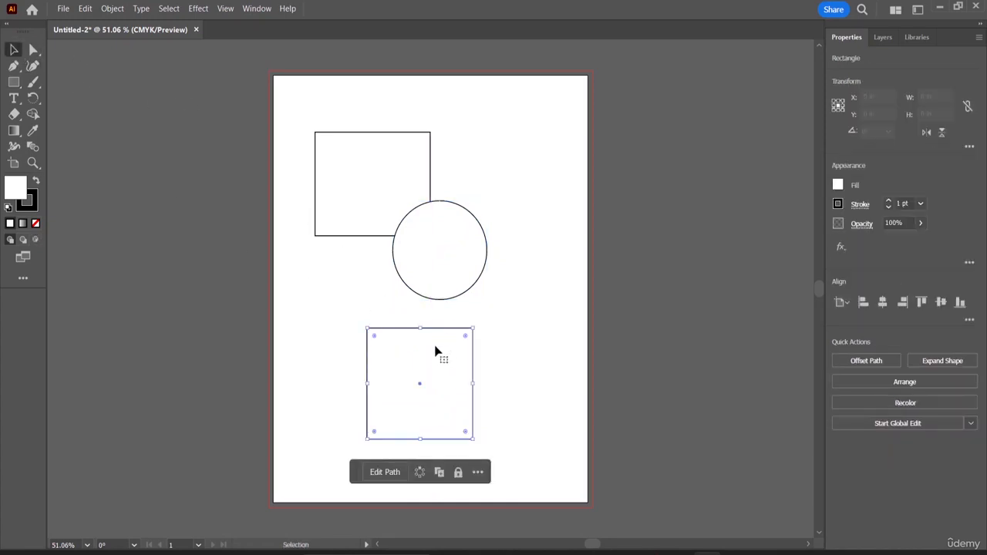
{"action": "left_click_drag", "start_coordinate": [436, 353], "coordinate": [502, 283]}
{"action": "left_click", "coordinate": [512, 211]}
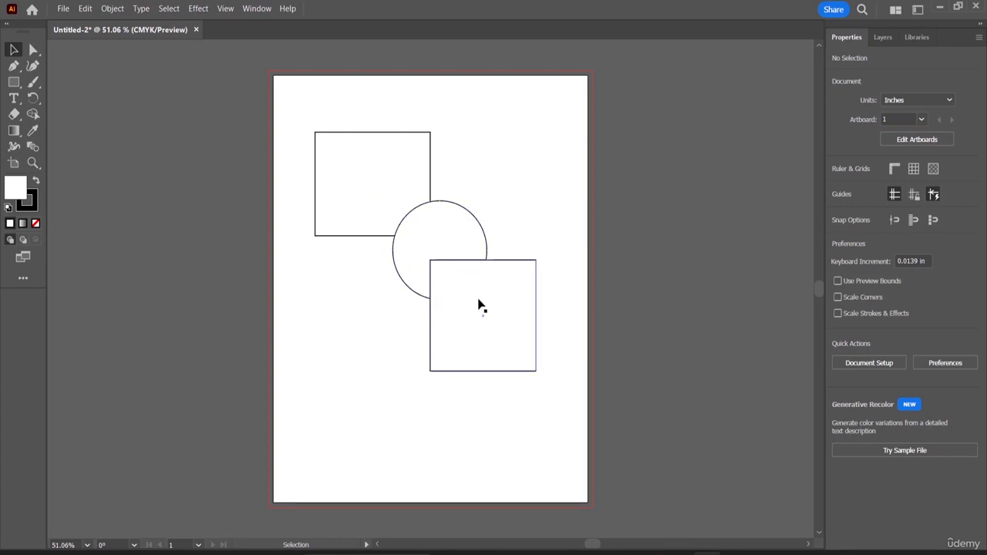
{"action": "mouse_move", "coordinate": [479, 301]}
{"action": "left_mouse_down"}
{"action": "mouse_move", "coordinate": [472, 313]}
{"action": "mouse_move", "coordinate": [465, 293]}
{"action": "mouse_move", "coordinate": [476, 277]}
{"action": "mouse_move", "coordinate": [484, 293]}
{"action": "left_mouse_up"}
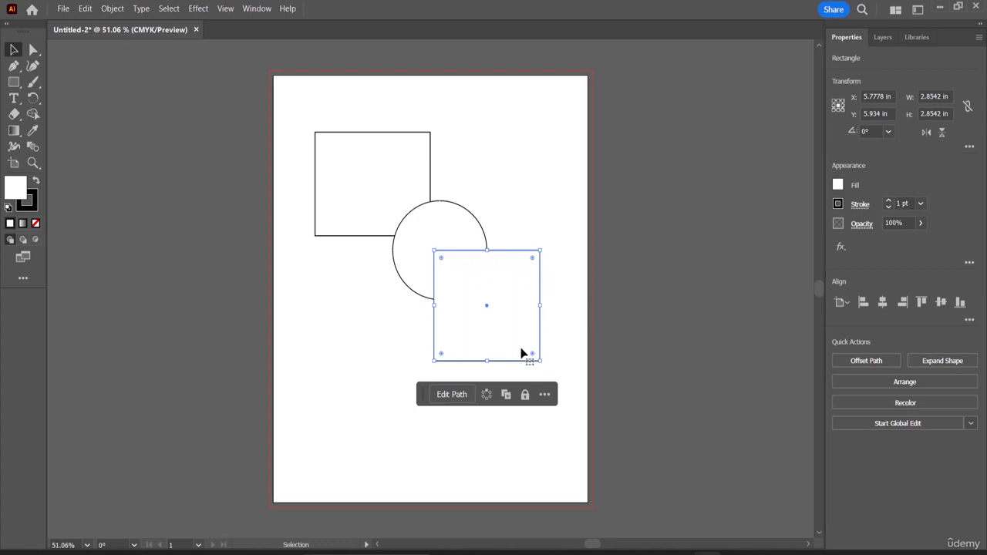
{"action": "left_click", "coordinate": [327, 328]}
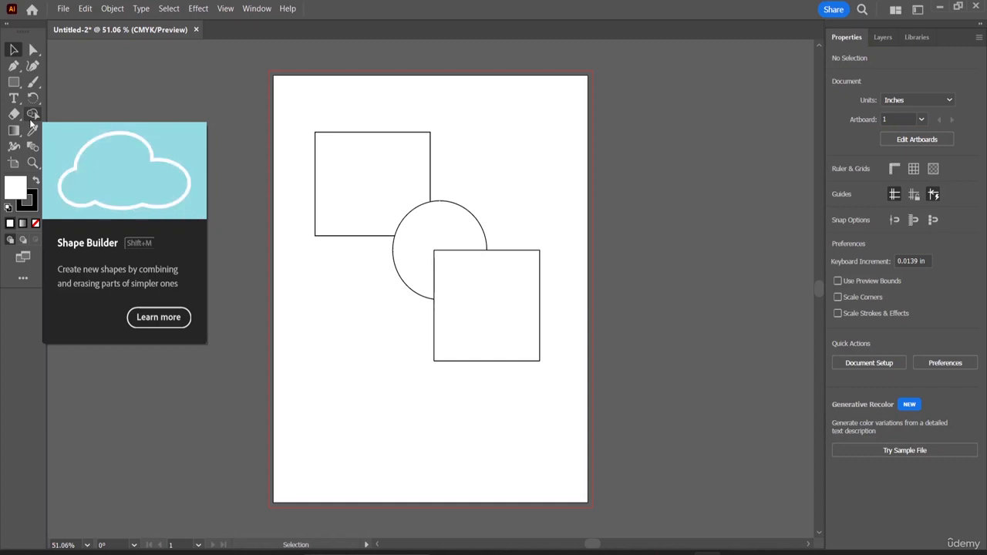
Select the square, circle and rectangle together and move them slightly down and to the left on the artboard
{"action": "left_click", "coordinate": [32, 117]}
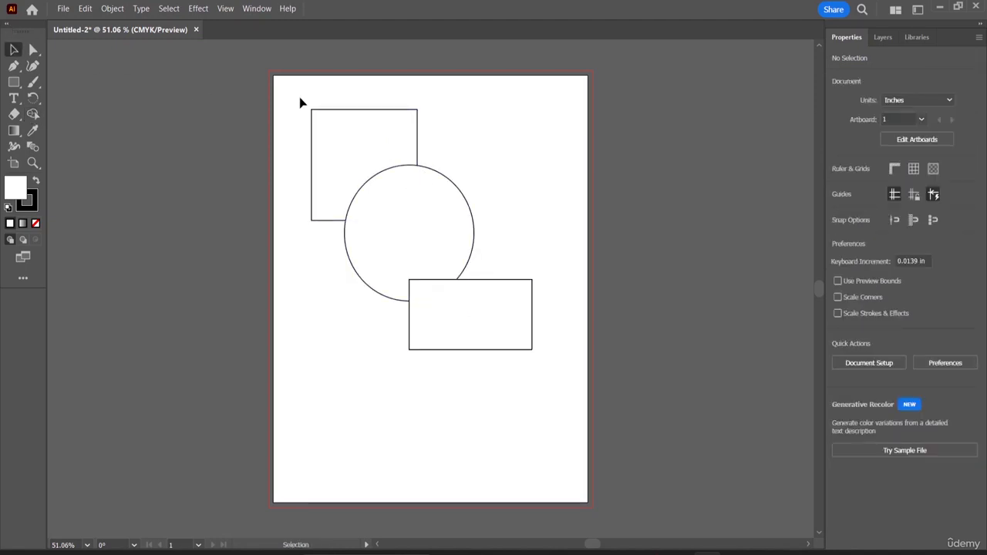
{"action": "left_click_drag", "start_coordinate": [284, 93], "coordinate": [567, 407]}
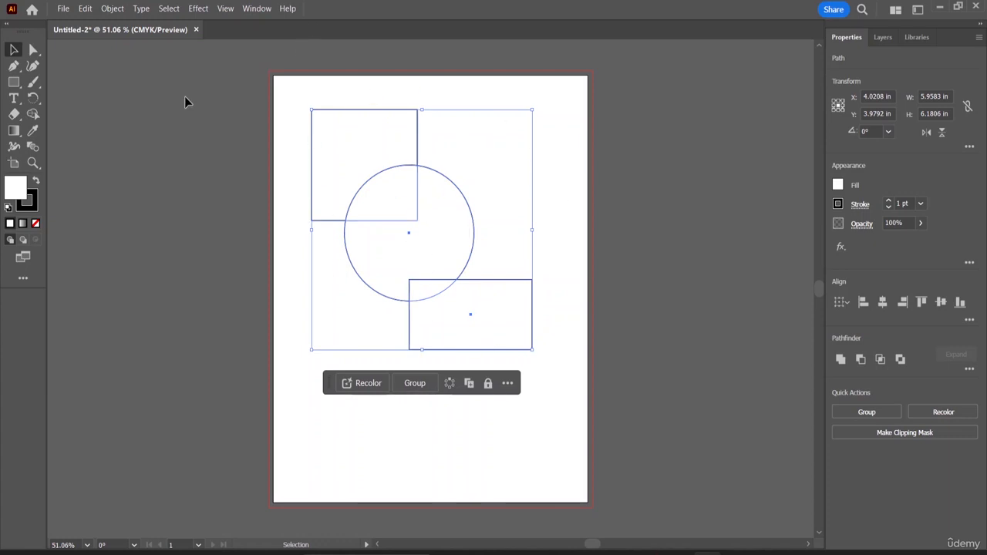
{"action": "left_click", "coordinate": [33, 116]}
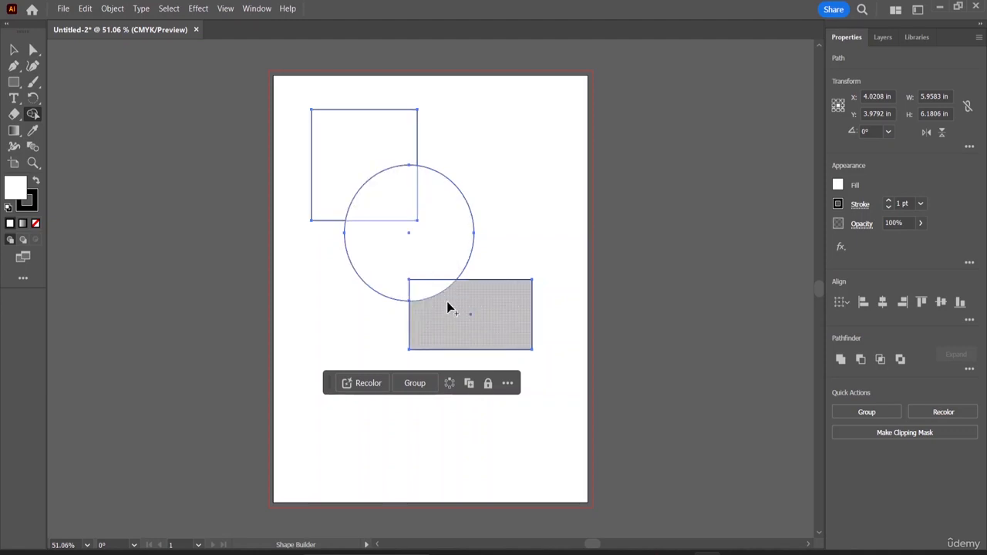
{"action": "left_click", "coordinate": [13, 50]}
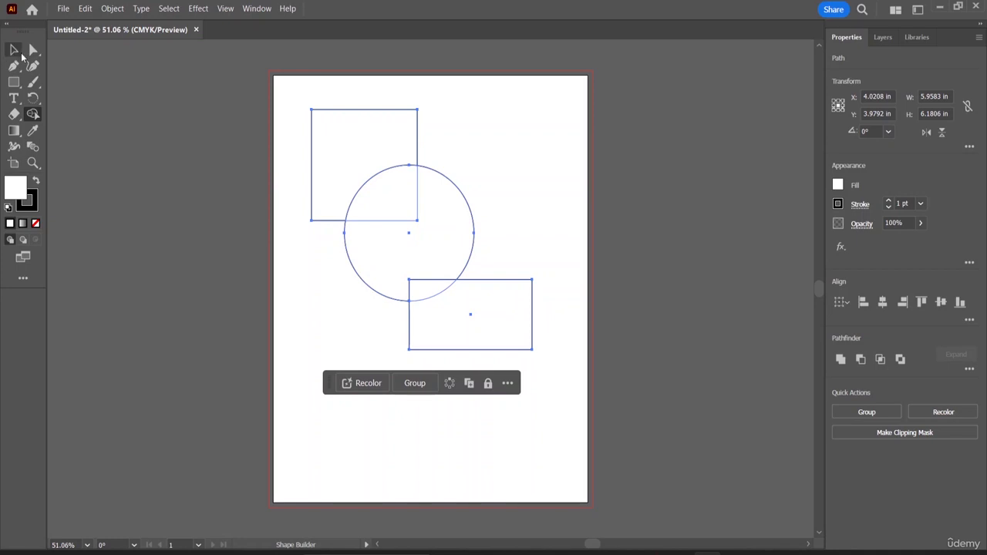
{"action": "left_click_drag", "start_coordinate": [431, 244], "coordinate": [426, 252]}
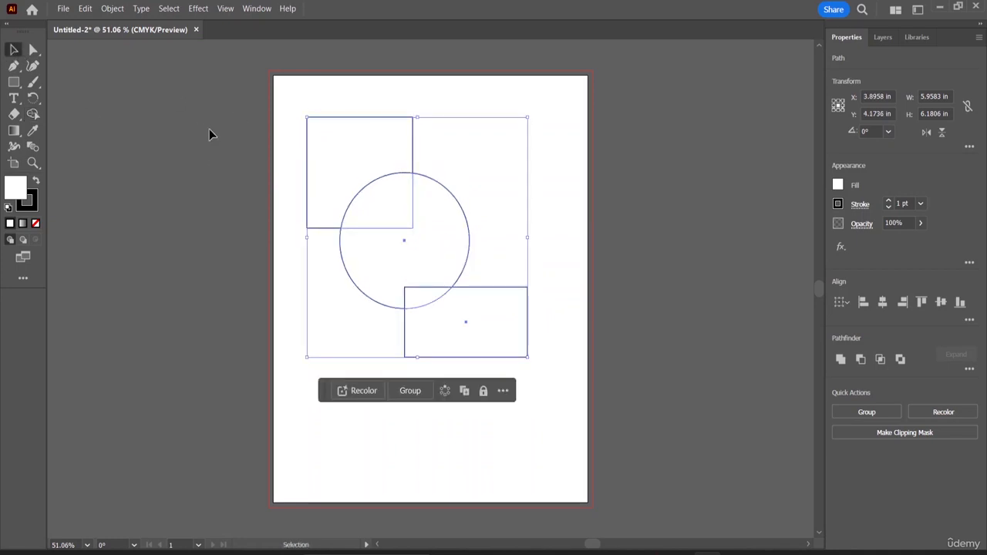
Use Shape Builder to merge the upper square with the area where it overlaps the circle, and deselect the shapes
{"action": "left_click", "coordinate": [33, 114]}
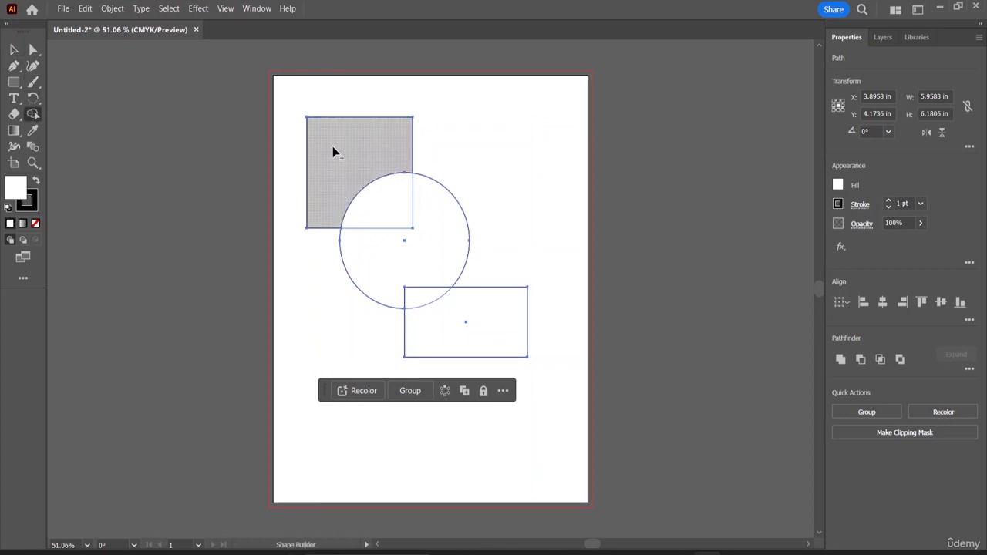
{"action": "left_click_drag", "start_coordinate": [325, 140], "coordinate": [394, 220]}
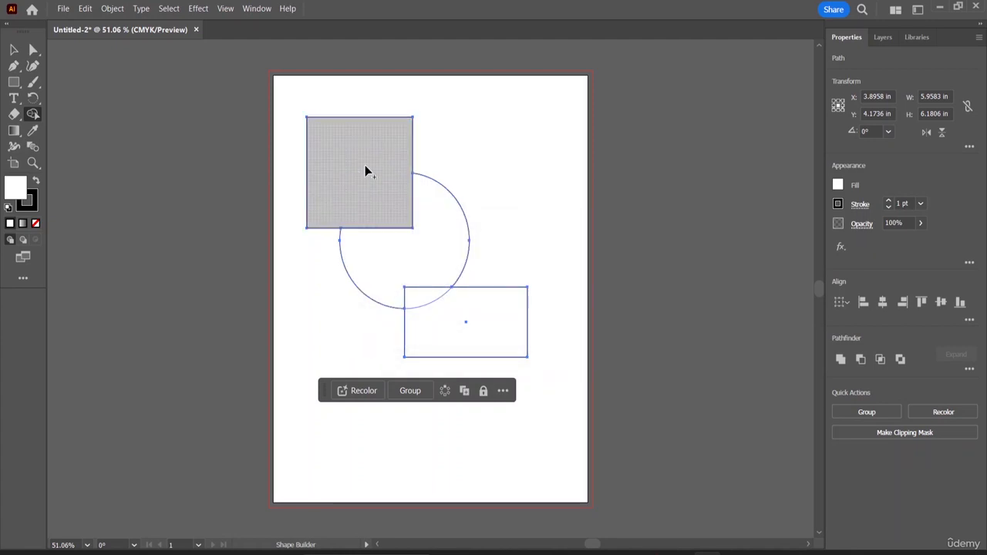
{"action": "left_click", "coordinate": [15, 53]}
{"action": "left_click", "coordinate": [452, 454]}
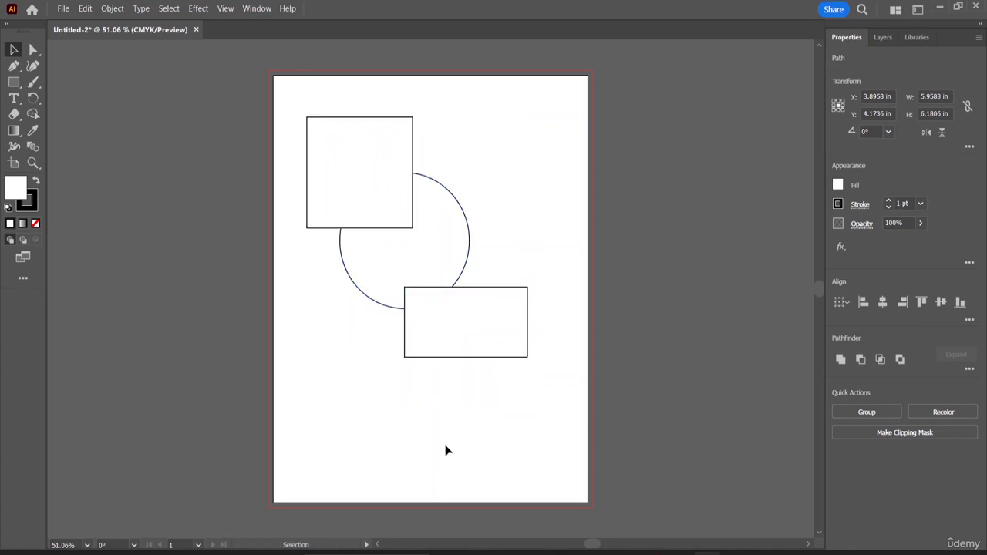
Move the merged square away from its cutout and over the right side of the cut circle
{"action": "left_click", "coordinate": [385, 160]}
{"action": "left_click_drag", "start_coordinate": [381, 161], "coordinate": [538, 143]}
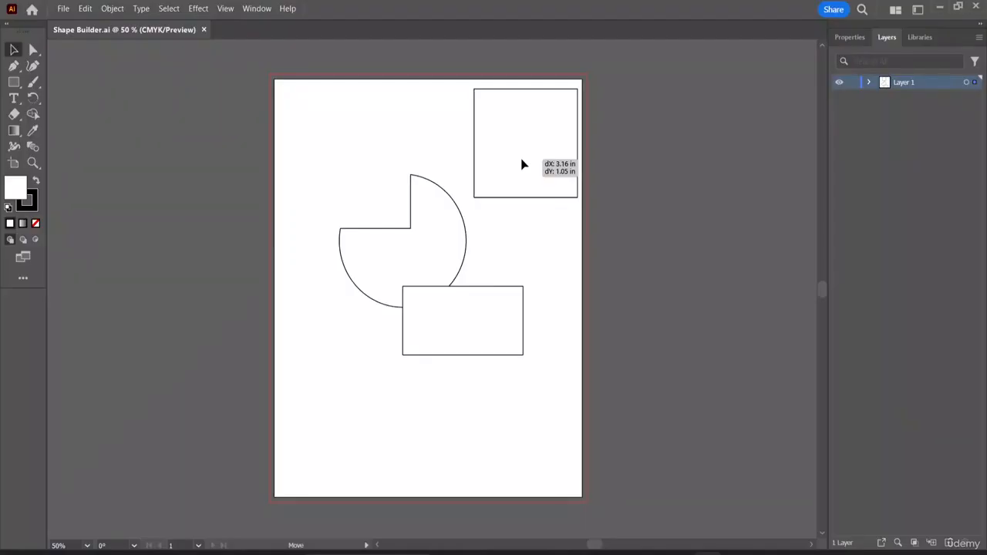
{"action": "left_click_drag", "start_coordinate": [522, 163], "coordinate": [479, 224]}
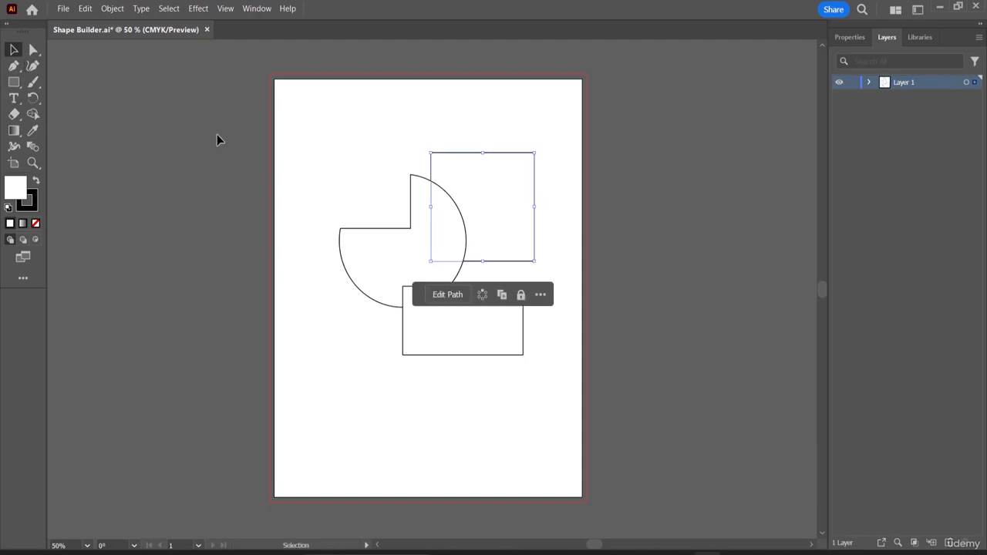
Select all three shapes and merge the square with its overlap on the cut circle using Shape Builder
{"action": "left_click_drag", "start_coordinate": [299, 121], "coordinate": [553, 396]}
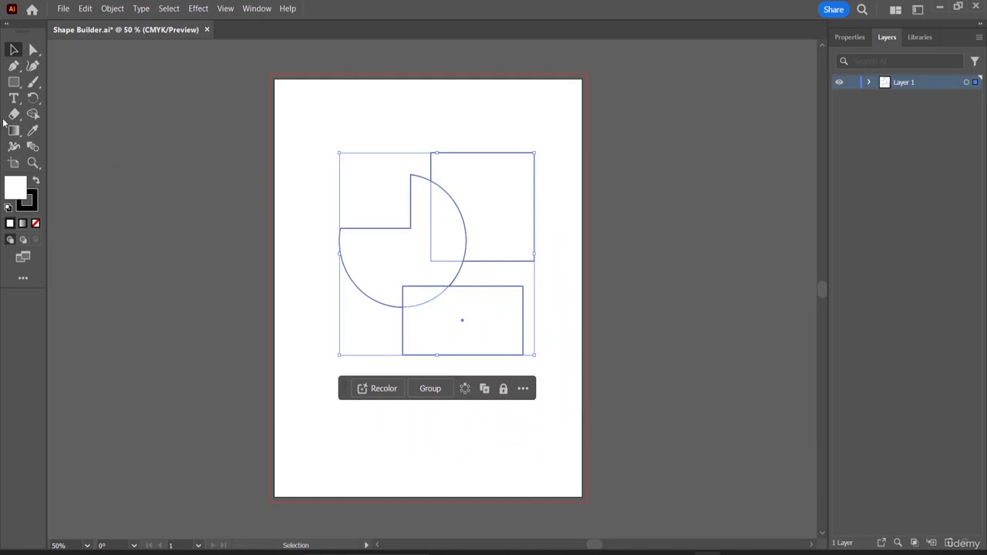
{"action": "left_click", "coordinate": [34, 116]}
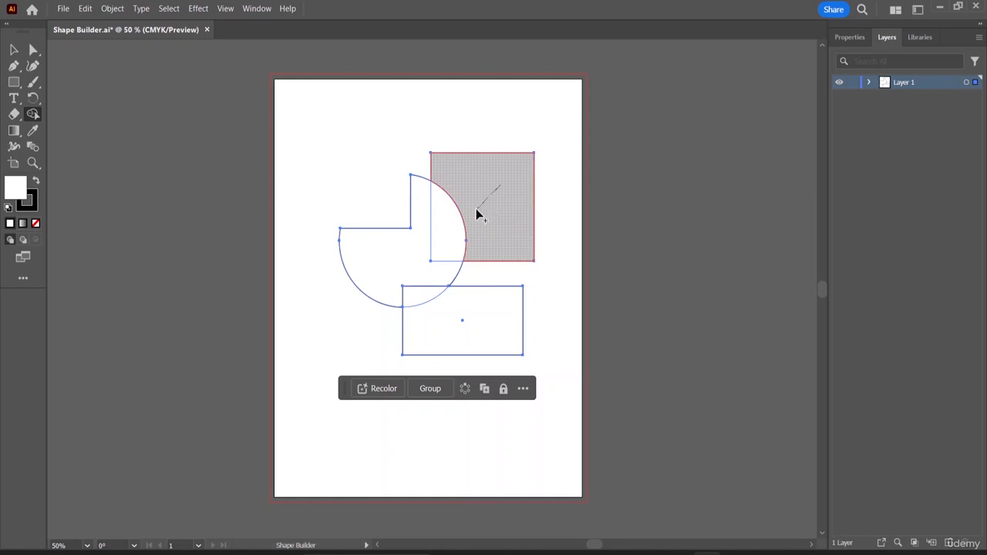
{"action": "left_click_drag", "start_coordinate": [476, 210], "coordinate": [444, 229]}
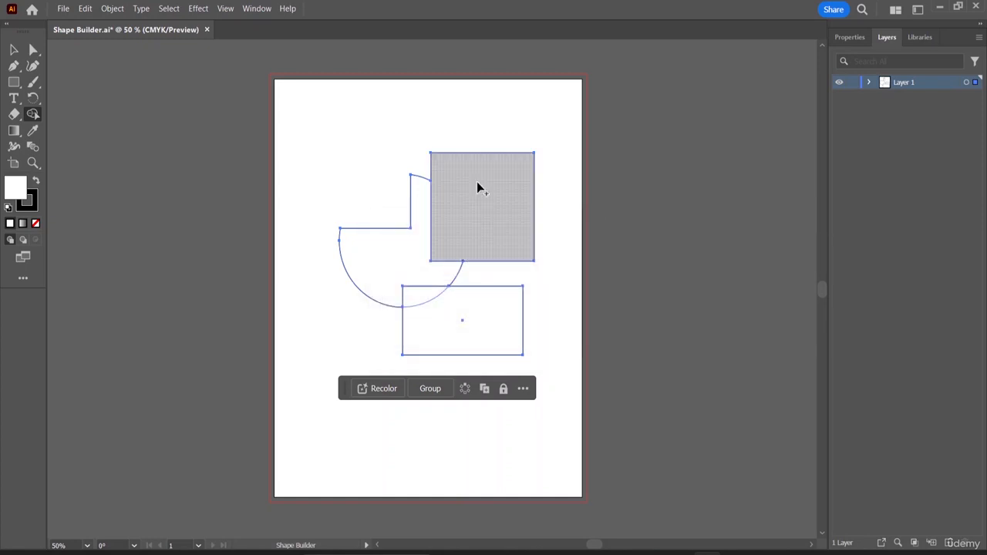
{"action": "left_click", "coordinate": [21, 50]}
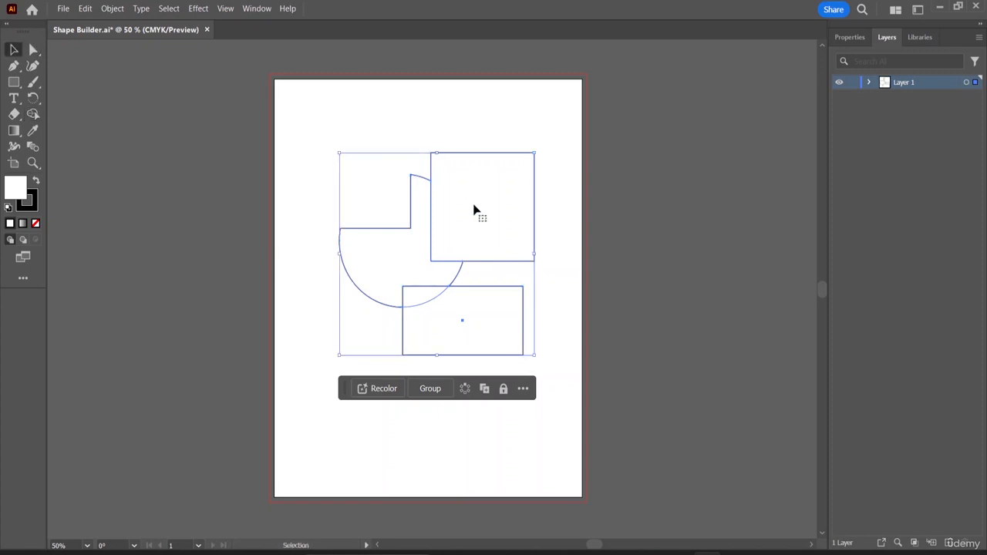
Shift all the shapes slightly, isolate the merged square, and move it up and right, clear of the cut circle
{"action": "left_click_drag", "start_coordinate": [472, 208], "coordinate": [437, 226]}
{"action": "double_click", "coordinate": [448, 199]}
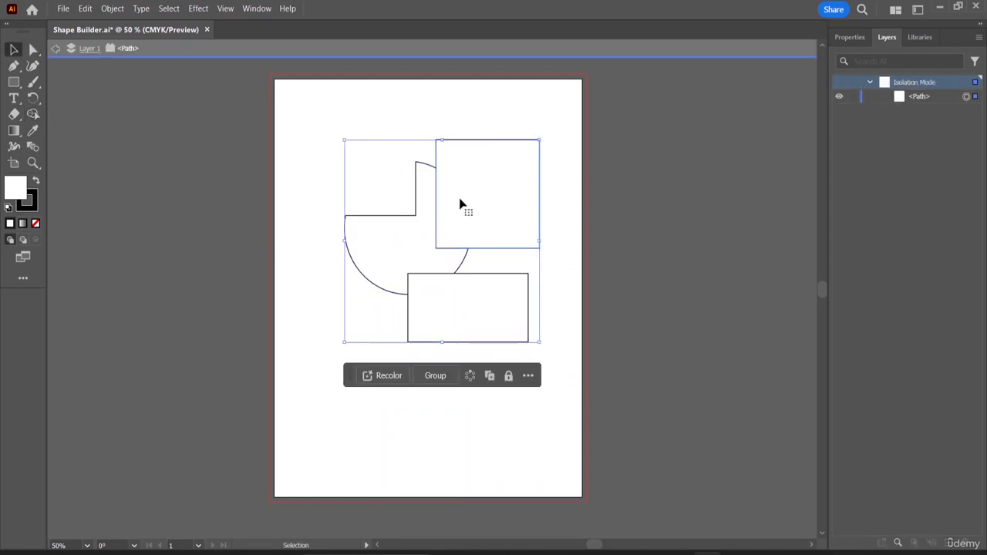
{"action": "left_click", "coordinate": [460, 205]}
{"action": "left_click_drag", "start_coordinate": [460, 205], "coordinate": [485, 178]}
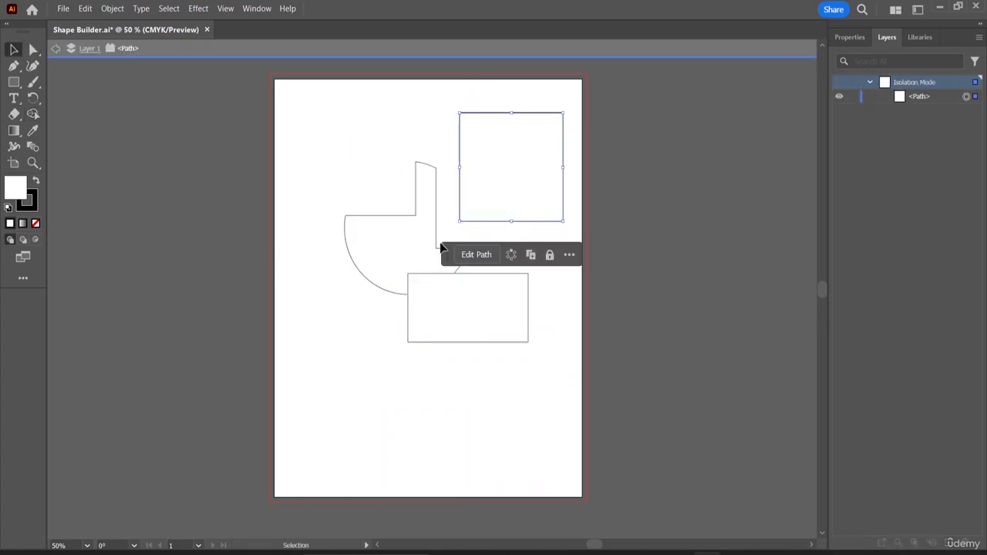
Move the isolated square down over the rectangle's lower-left part and exit isolation mode
{"action": "left_click", "coordinate": [460, 320]}
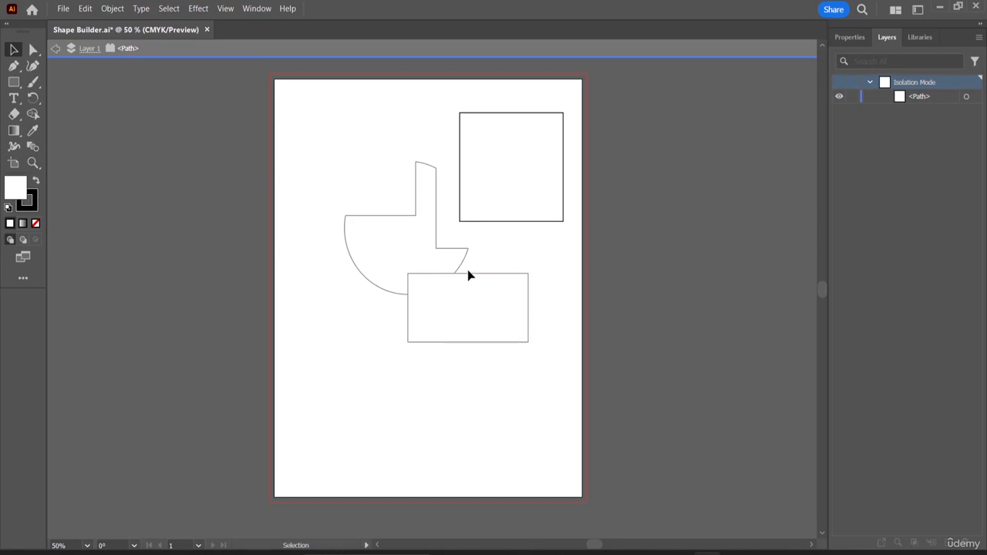
{"action": "left_click", "coordinate": [35, 51]}
{"action": "left_click_drag", "start_coordinate": [528, 193], "coordinate": [444, 386]}
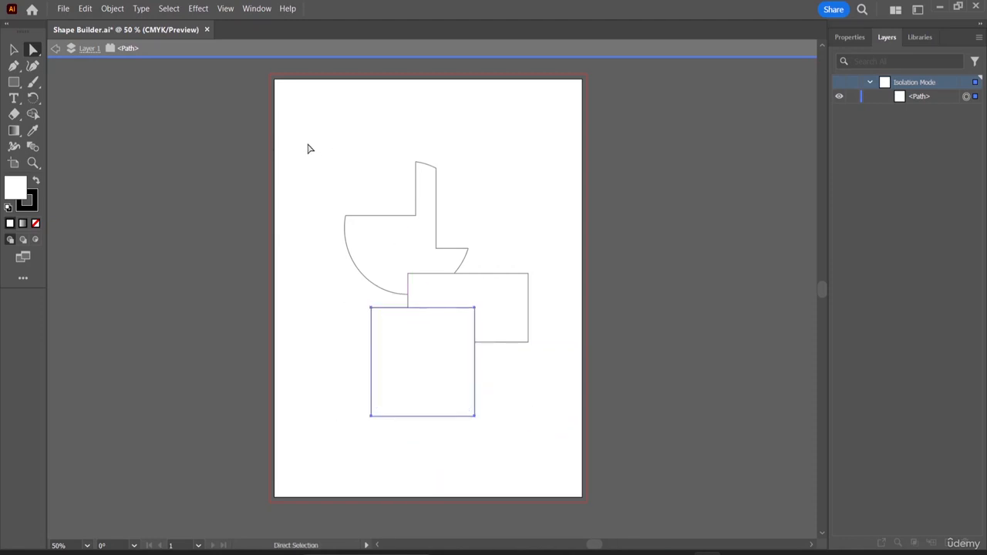
{"action": "left_click_drag", "start_coordinate": [307, 148], "coordinate": [536, 448]}
{"action": "double_click", "coordinate": [448, 277]}
{"action": "left_click", "coordinate": [447, 273]}
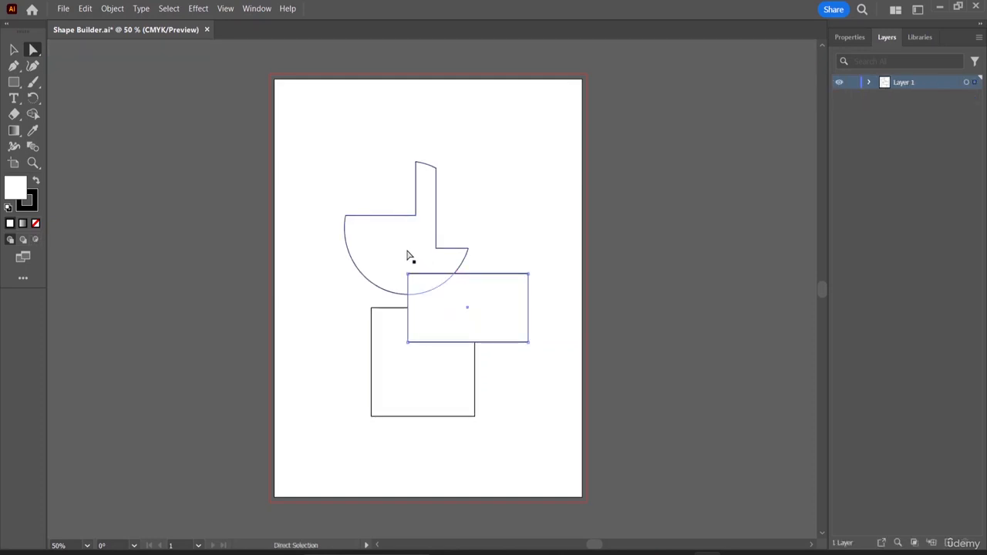
Select all three shapes and try to merge the rectangle with its overlapping areas using Shape Builder
{"action": "left_click_drag", "start_coordinate": [334, 152], "coordinate": [531, 463]}
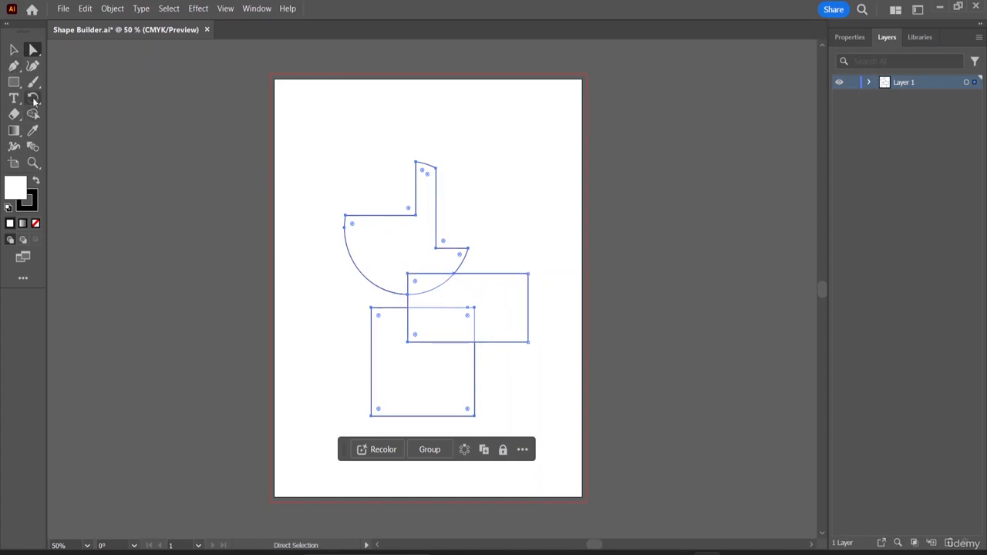
{"action": "left_click", "coordinate": [34, 114]}
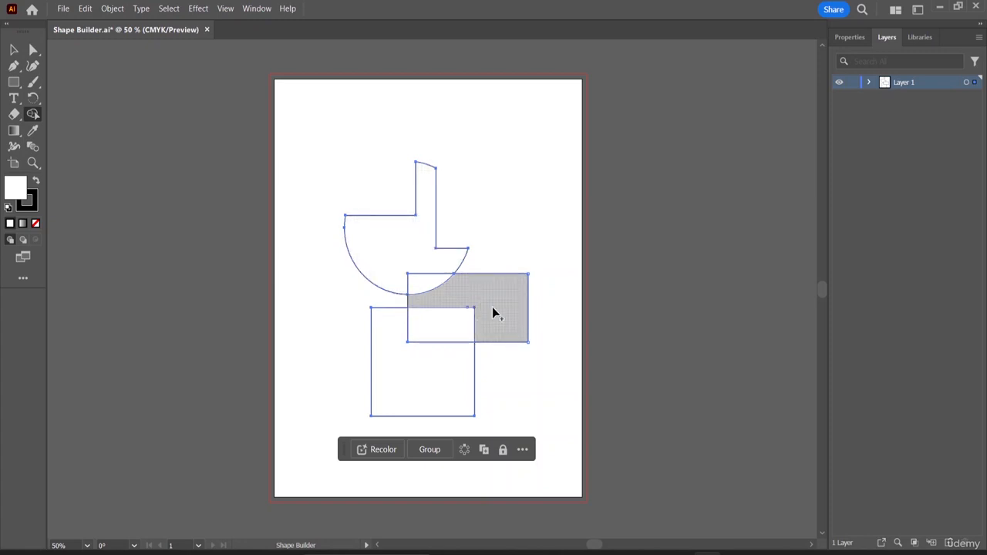
{"action": "mouse_move", "coordinate": [497, 308]}
{"action": "left_mouse_down"}
{"action": "mouse_move", "coordinate": [486, 294]}
{"action": "mouse_move", "coordinate": [509, 310]}
{"action": "left_mouse_up"}
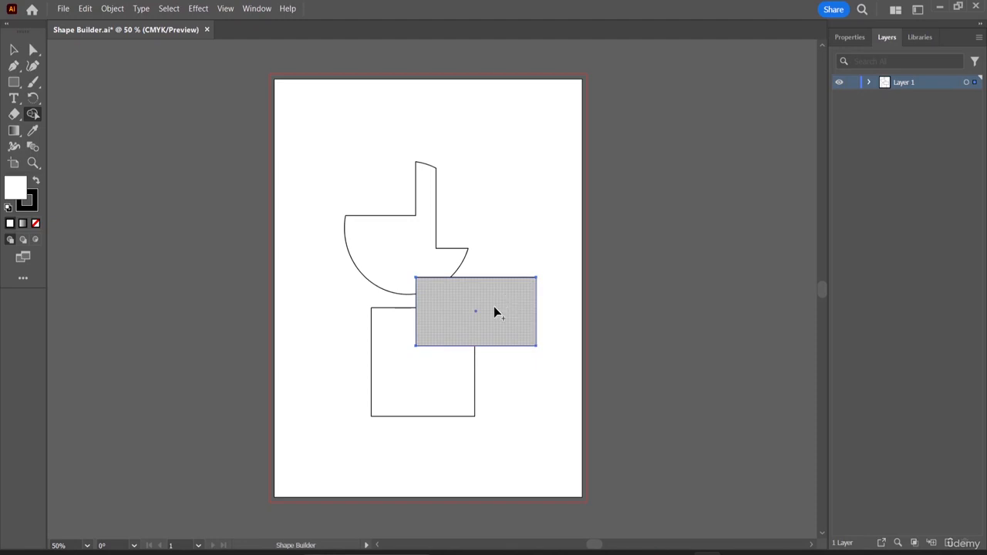
{"action": "left_click_drag", "start_coordinate": [429, 283], "coordinate": [421, 277]}
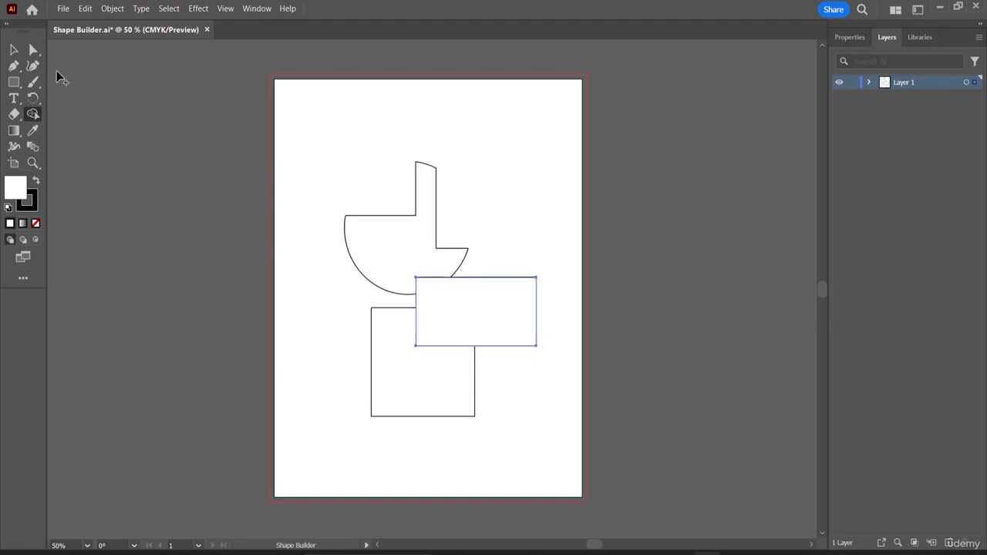
Shift all the shapes slightly, isolate the cut rectangle, and move it up and right, clear of the other shapes
{"action": "left_click", "coordinate": [14, 50]}
{"action": "left_click_drag", "start_coordinate": [495, 300], "coordinate": [480, 280]}
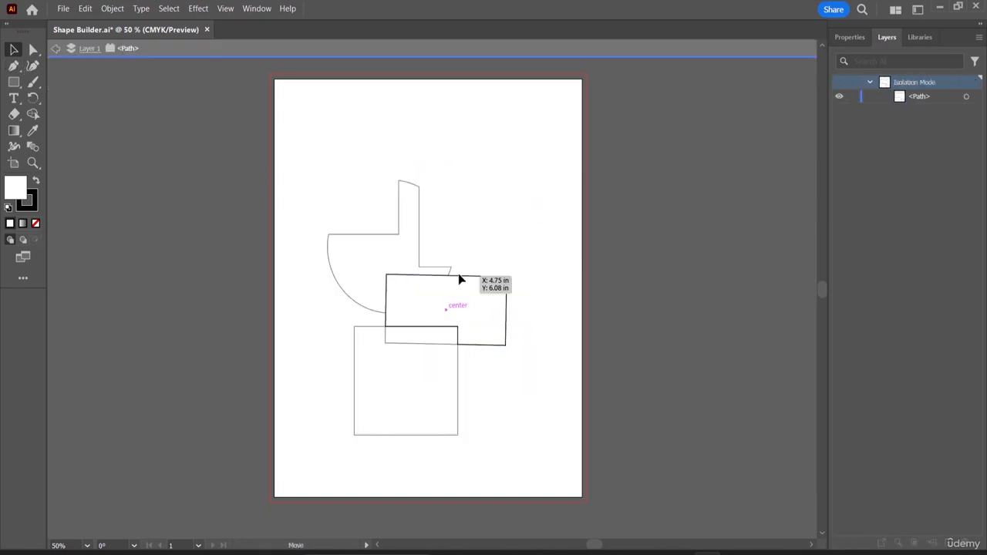
{"action": "left_click_drag", "start_coordinate": [461, 279], "coordinate": [506, 133]}
{"action": "left_click", "coordinate": [407, 242]}
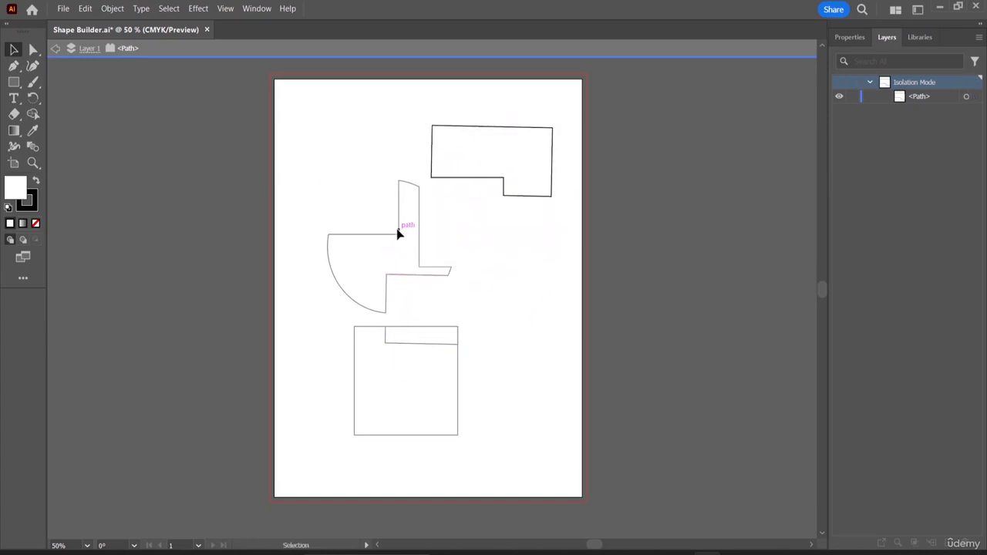
Exit isolation mode, move the cut circle up and left, away from the square, and deselect it
{"action": "left_click", "coordinate": [32, 51]}
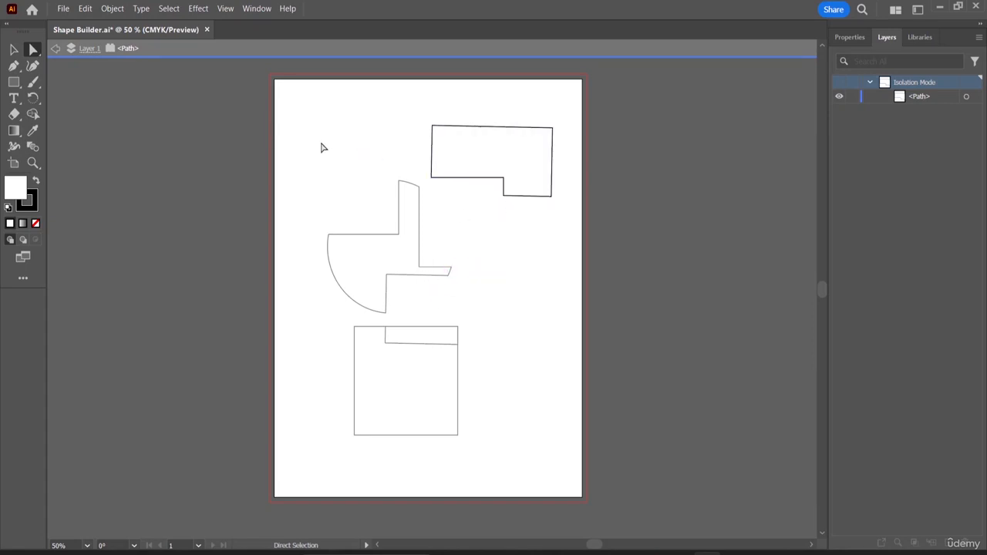
{"action": "double_click", "coordinate": [142, 97]}
{"action": "left_click", "coordinate": [13, 49]}
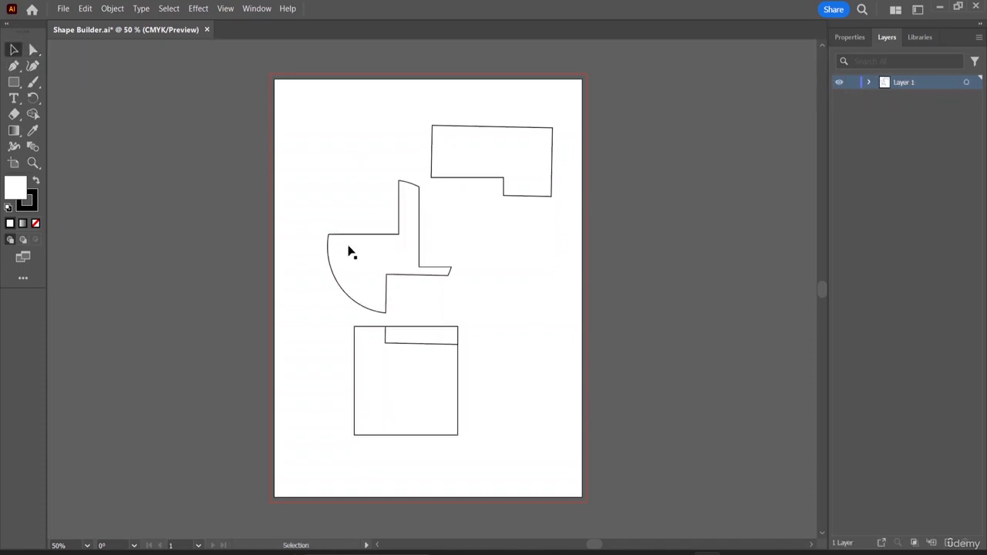
{"action": "left_click", "coordinate": [387, 243]}
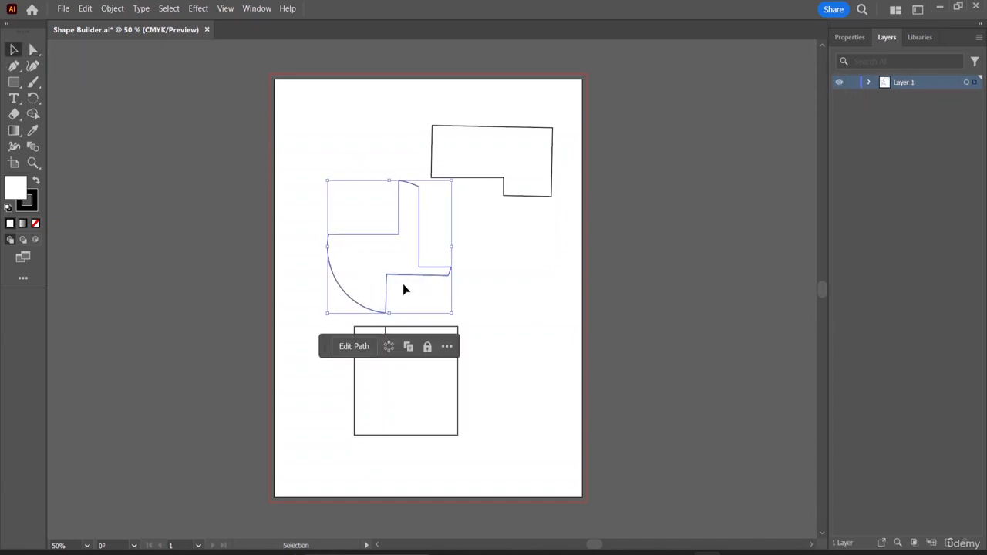
{"action": "left_click_drag", "start_coordinate": [378, 248], "coordinate": [355, 226]}
{"action": "left_click", "coordinate": [515, 328]}
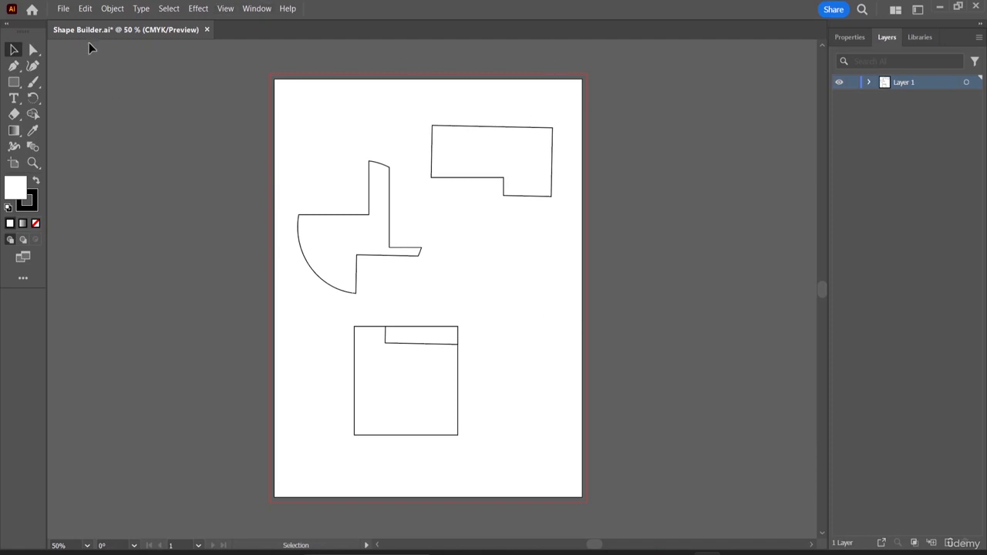
Close Shape Builder.ai with its changes saved and open the file How to draw with shapes
{"action": "left_click", "coordinate": [206, 30]}
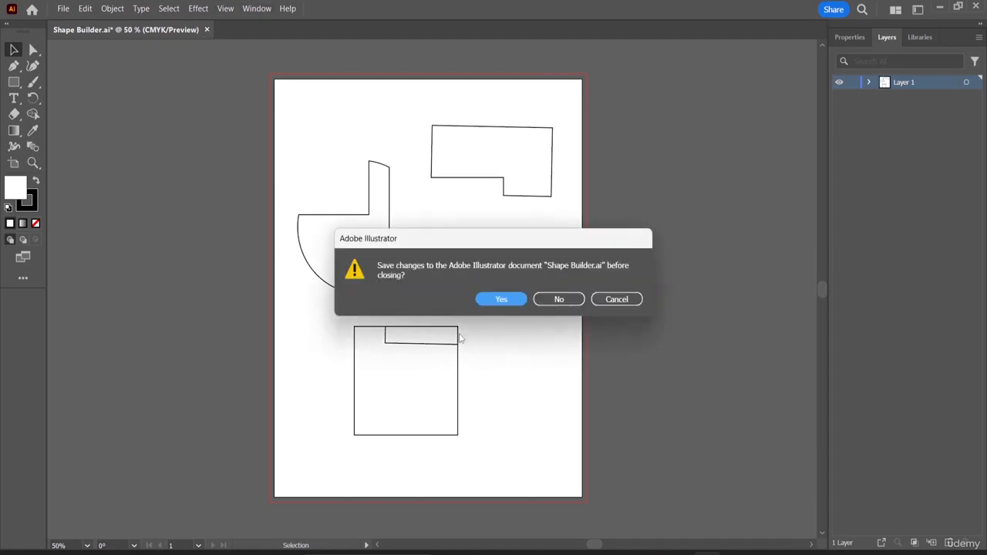
{"action": "left_click", "coordinate": [509, 301]}
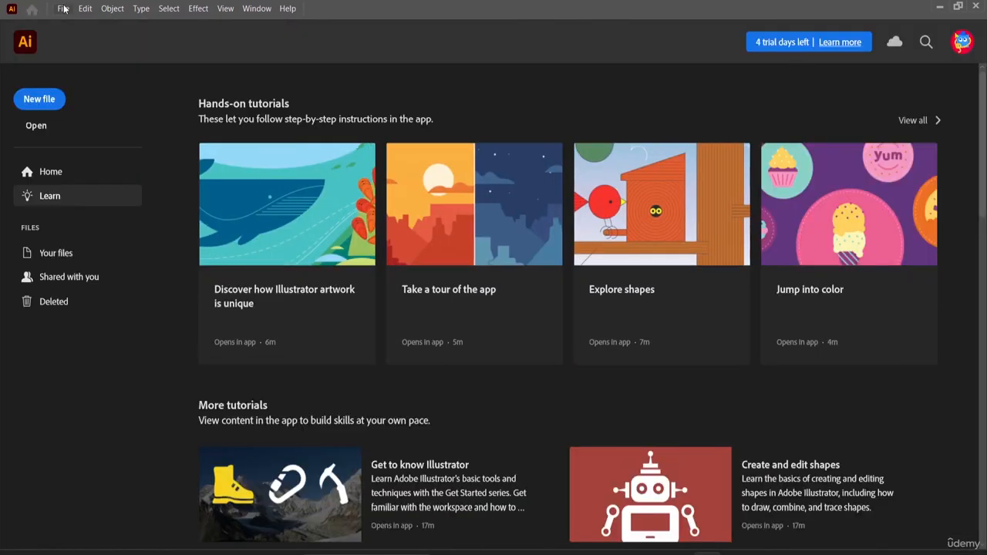
{"action": "left_click", "coordinate": [64, 8]}
{"action": "left_click", "coordinate": [88, 52]}
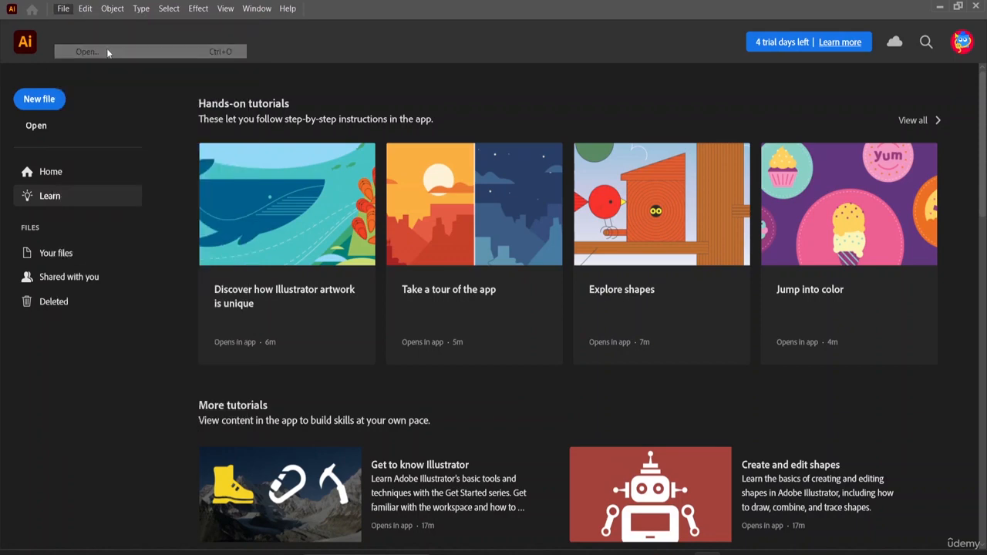
{"action": "scroll", "coordinate": [303, 156], "scroll_direction": "down", "scroll_amount": 2}
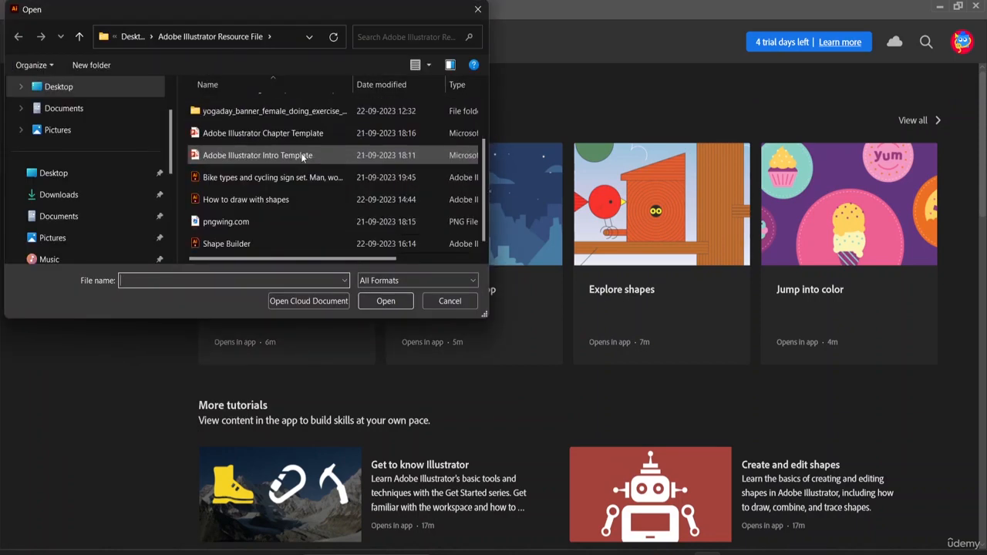
{"action": "left_click", "coordinate": [313, 201]}
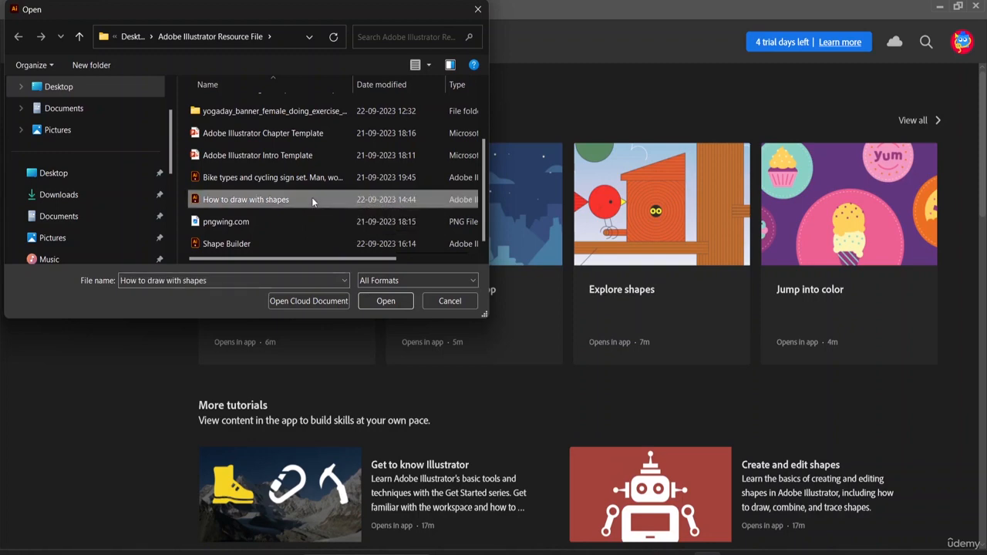
{"action": "left_click", "coordinate": [385, 304]}
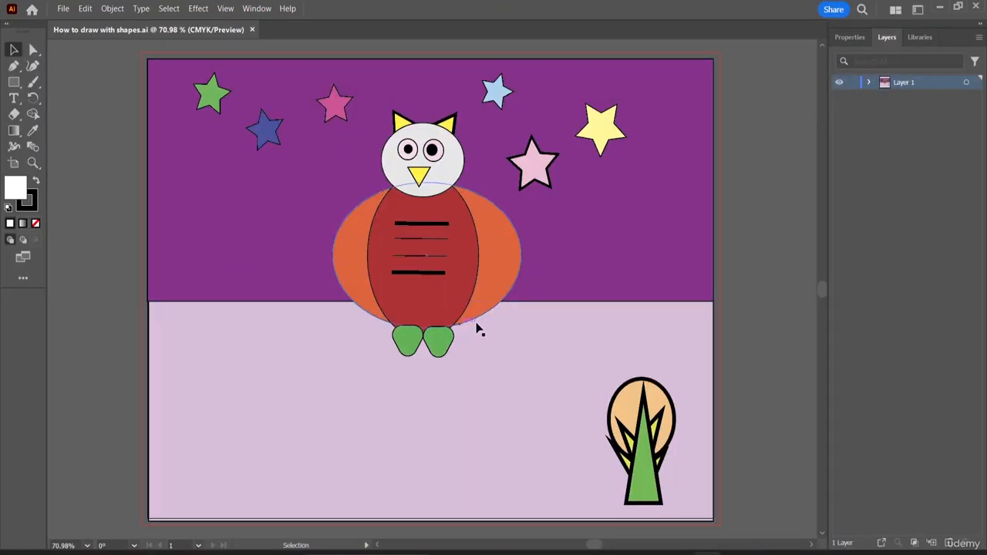
Send the purple sky rectangle behind the bird to the back of the stacking order and deselect it
{"action": "left_click", "coordinate": [562, 393]}
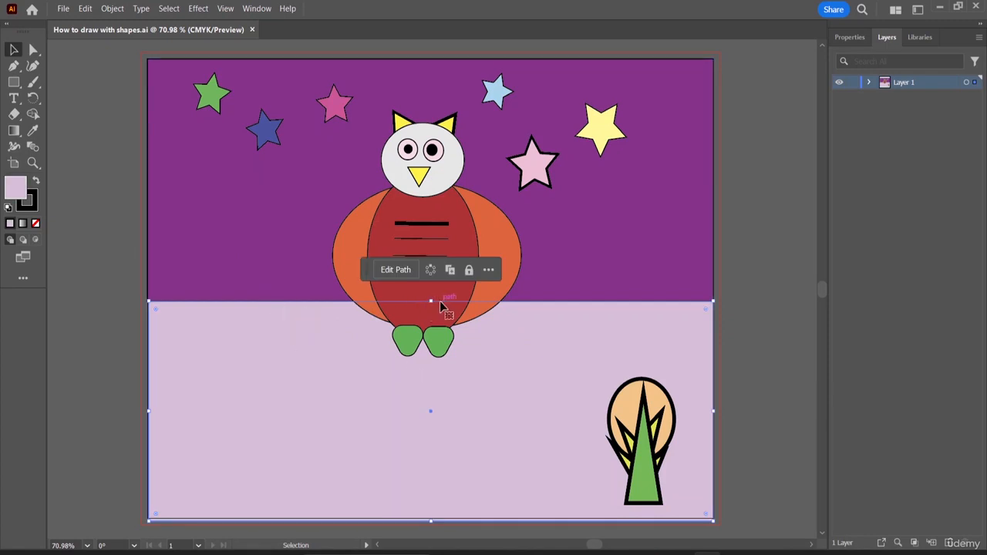
{"action": "left_click", "coordinate": [639, 214]}
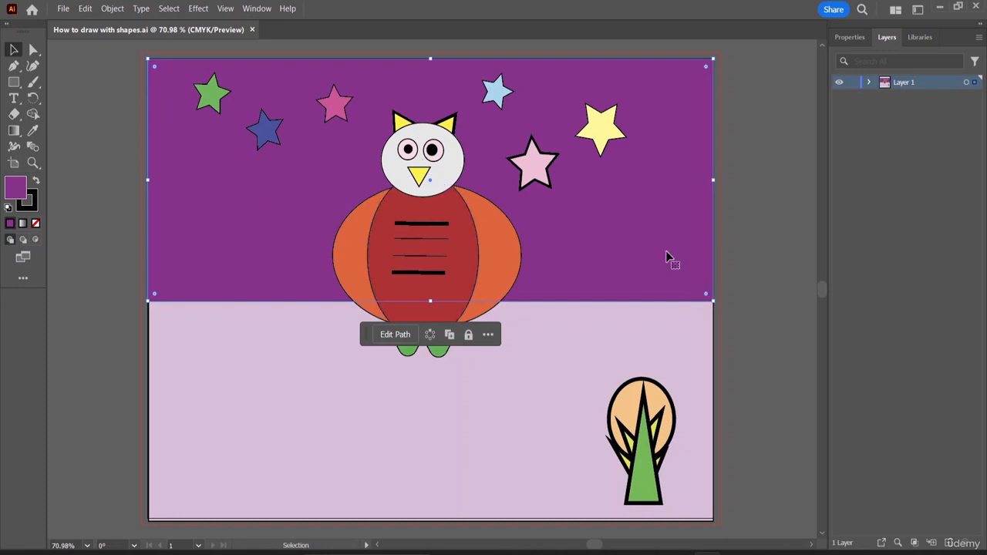
{"action": "left_click", "coordinate": [850, 37]}
{"action": "left_click", "coordinate": [909, 383]}
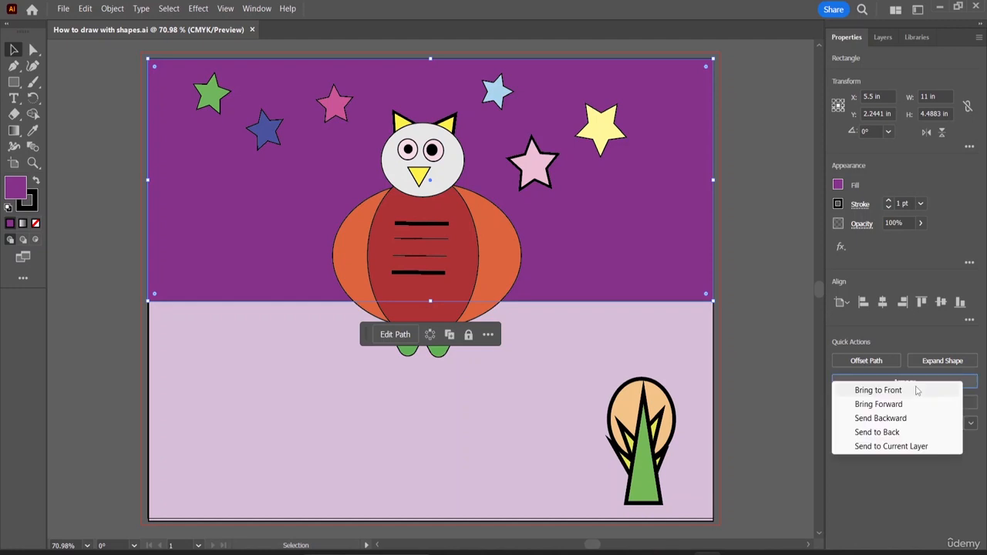
{"action": "left_click", "coordinate": [896, 431]}
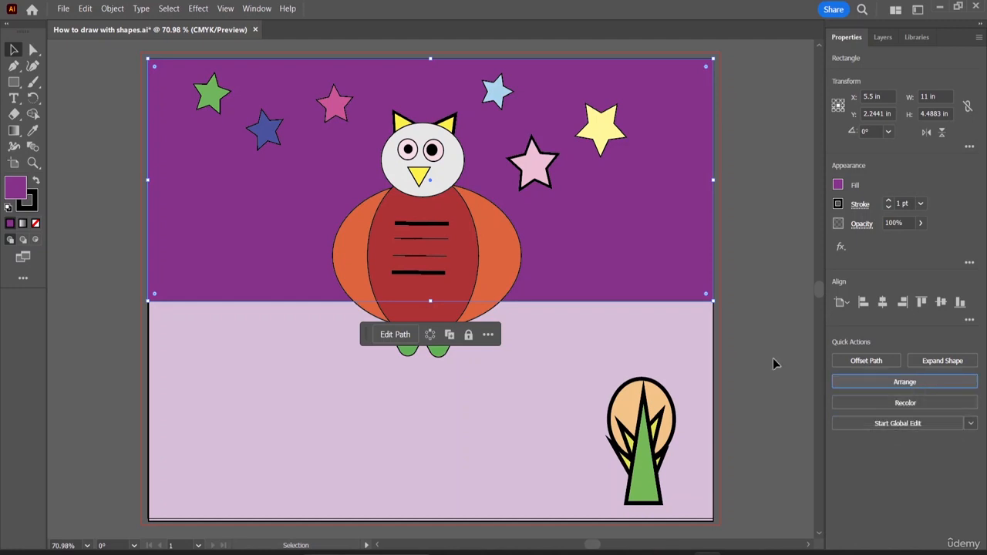
{"action": "left_click", "coordinate": [739, 320]}
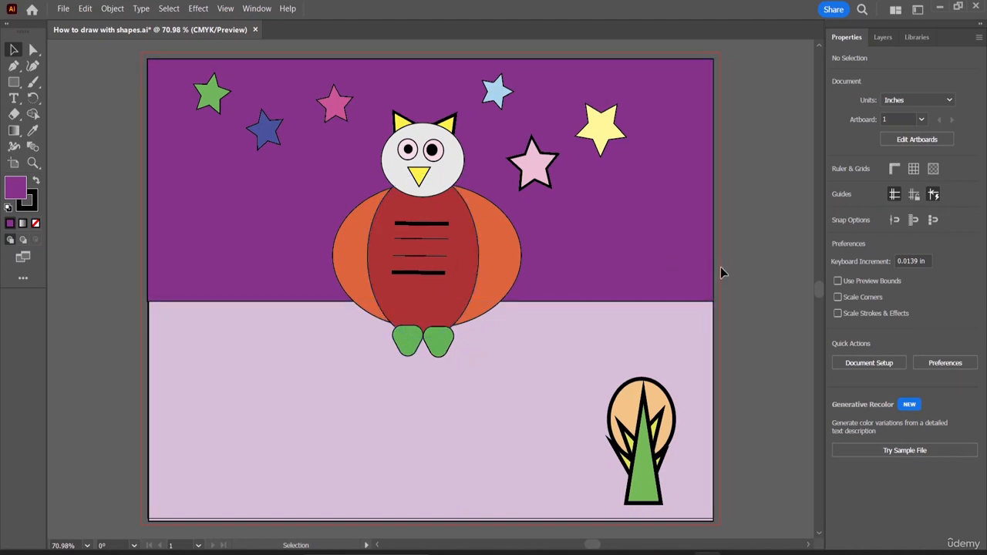
{"action": "left_click", "coordinate": [492, 261]}
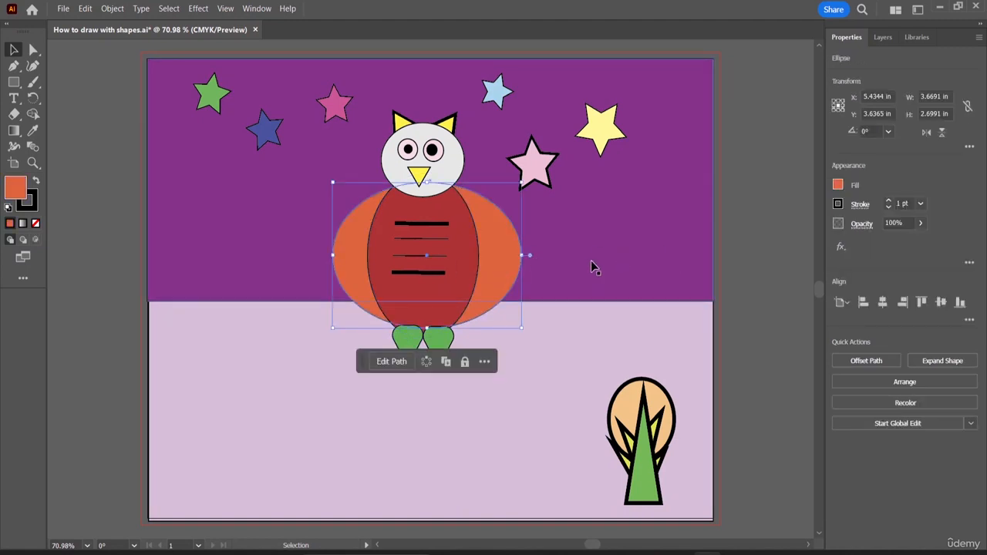
{"action": "left_click", "coordinate": [450, 233]}
{"action": "left_click", "coordinate": [744, 268]}
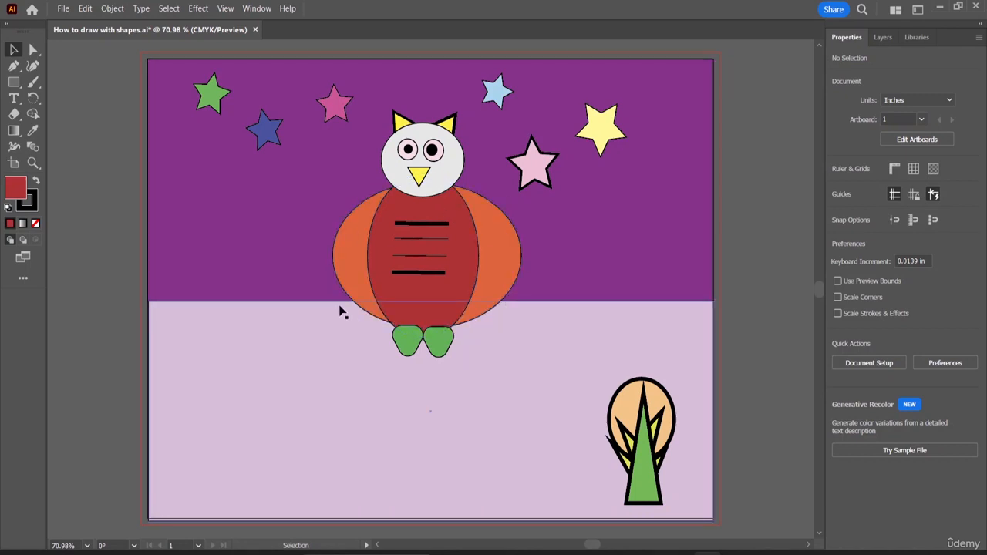
Draw a vertical line segment about 1.87 in long across the left wing part of the orange ellipse
{"action": "left_click", "coordinate": [15, 82]}
{"action": "left_click", "coordinate": [83, 147]}
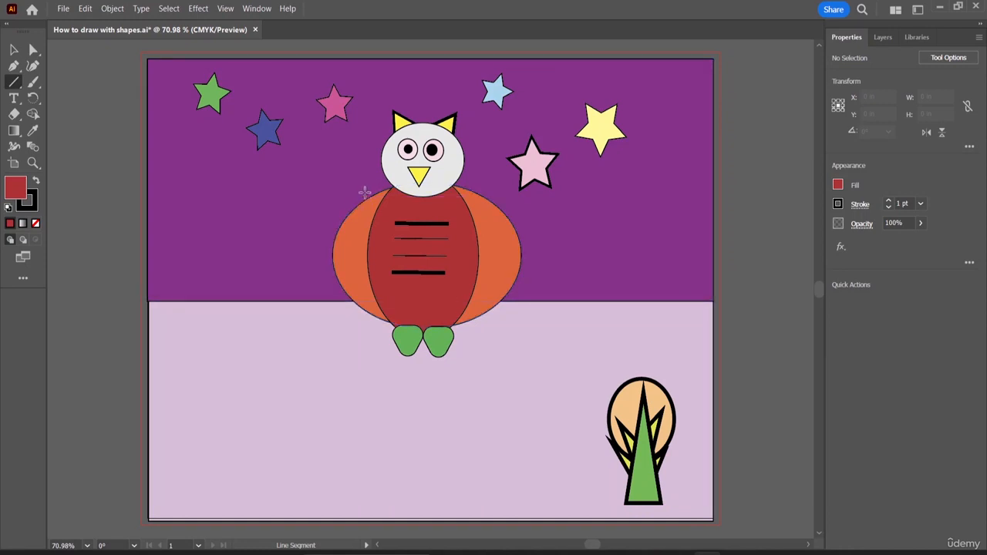
{"action": "key", "text": "ctrl"}
{"action": "key", "text": "ctrl+plus"}
{"action": "key", "text": "ctrl+plus"}
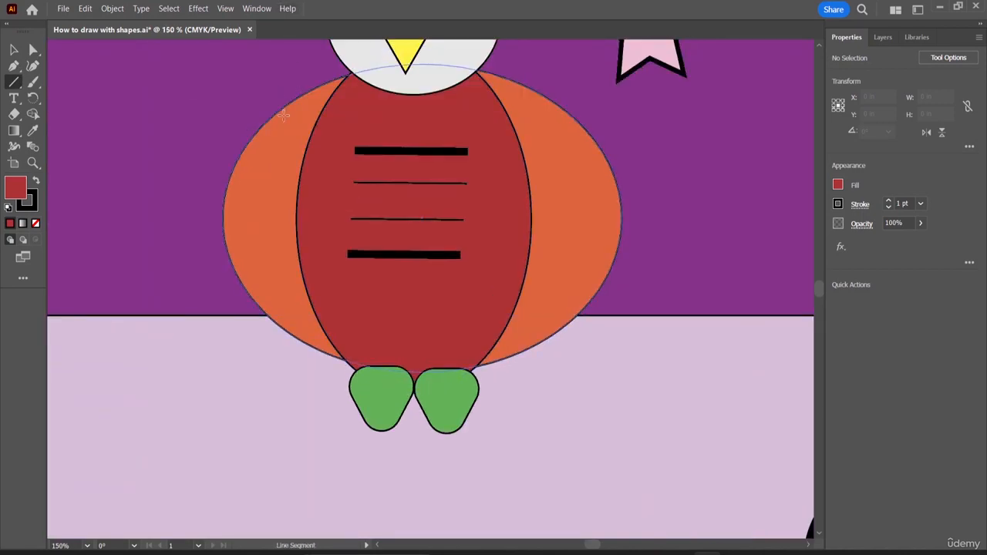
{"action": "mouse_move", "coordinate": [274, 113]}
{"action": "left_mouse_down"}
{"action": "mouse_move", "coordinate": [263, 312]}
{"action": "mouse_move", "coordinate": [275, 326]}
{"action": "left_mouse_up"}
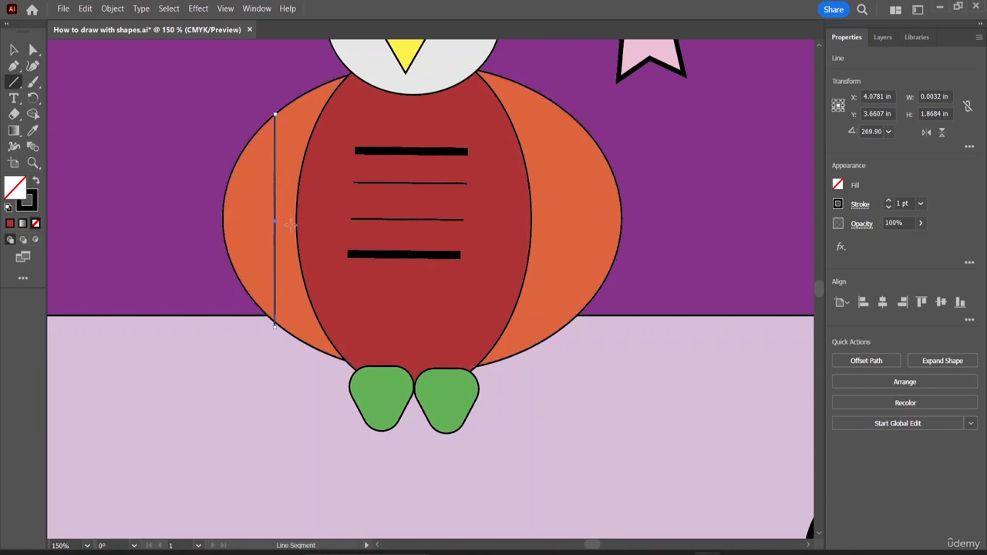
Select the new vertical line together with the orange body ellipse
{"action": "left_click", "coordinate": [12, 50]}
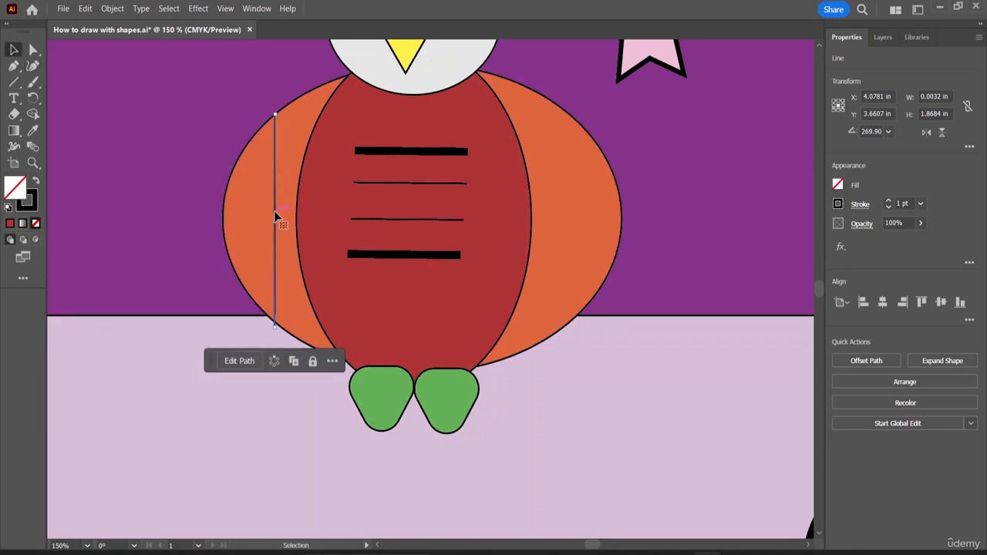
{"action": "key", "text": "a"}
{"action": "left_click", "coordinate": [265, 212]}
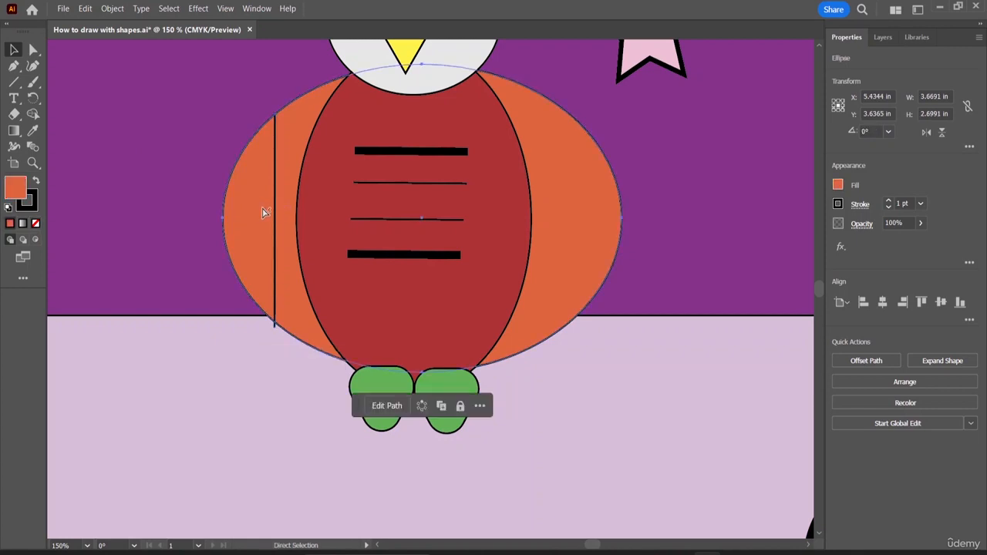
{"action": "left_click", "coordinate": [274, 213]}
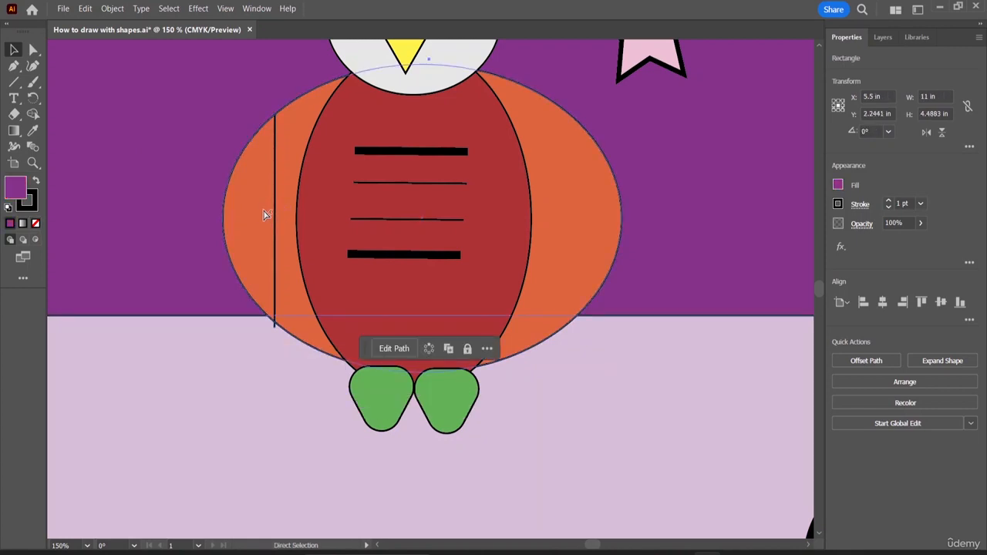
{"action": "key", "text": "v"}
{"action": "left_click", "coordinate": [273, 215]}
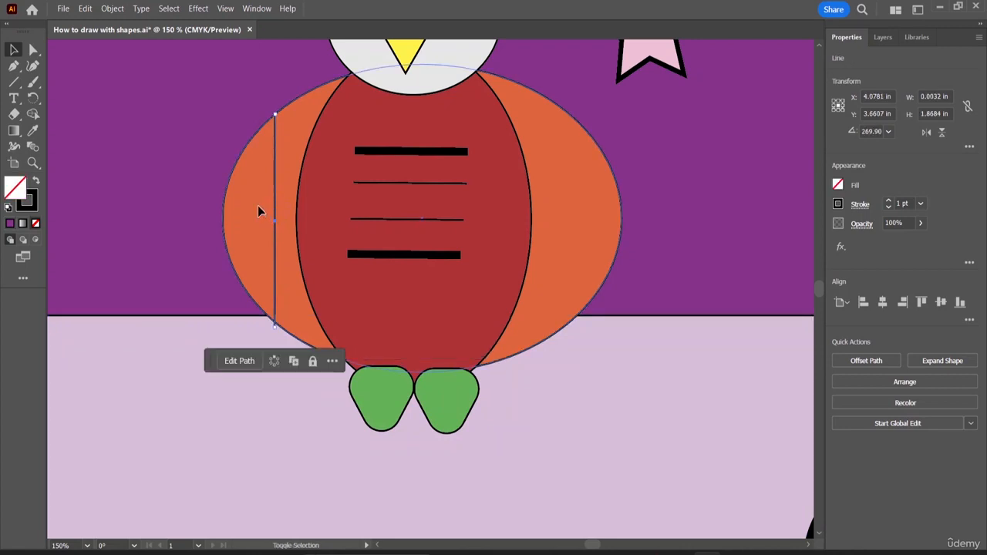
{"action": "left_click", "coordinate": [257, 206], "text": "shift"}
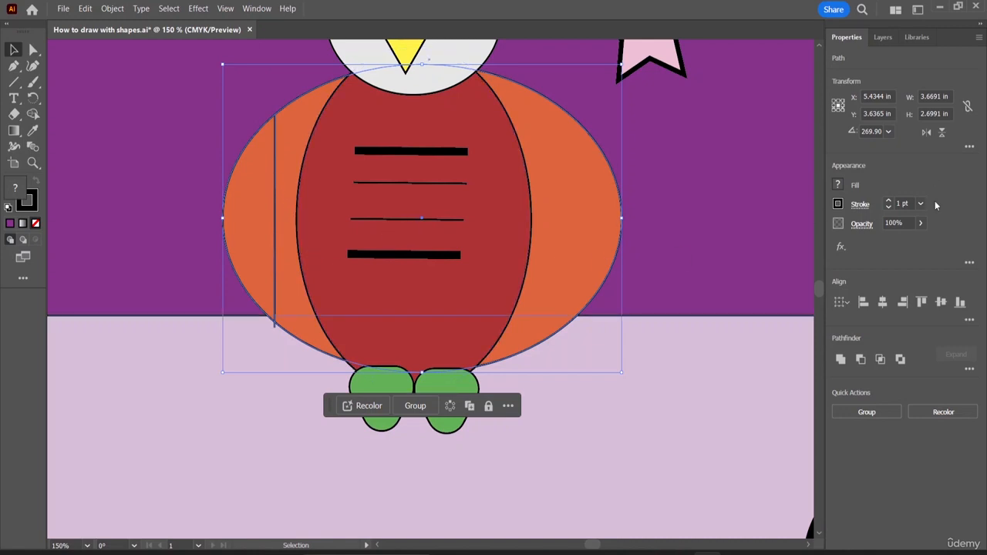
Apply the orange swatch with M 80 and Y 95 as the fill of the selected line and ellipse
{"action": "left_click", "coordinate": [839, 185]}
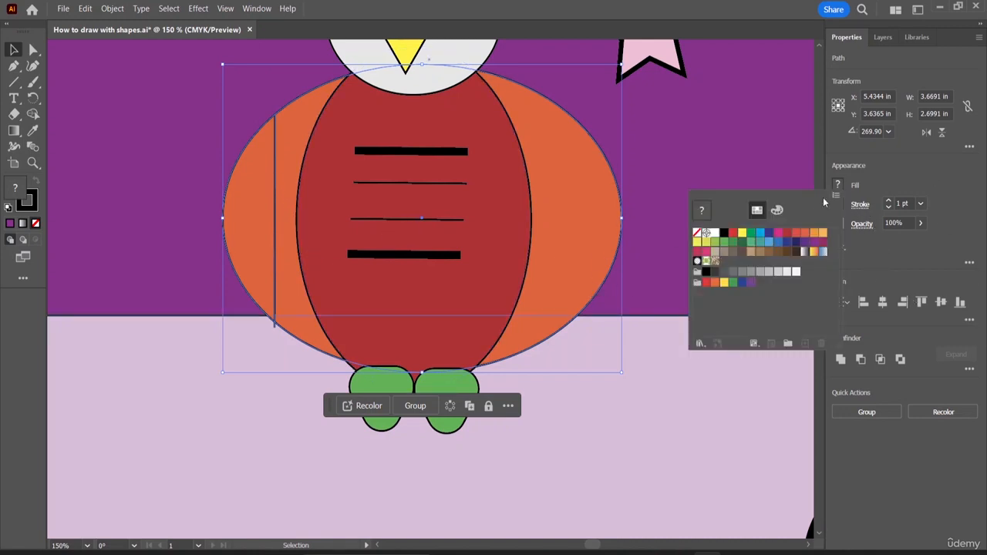
{"action": "left_click", "coordinate": [776, 211]}
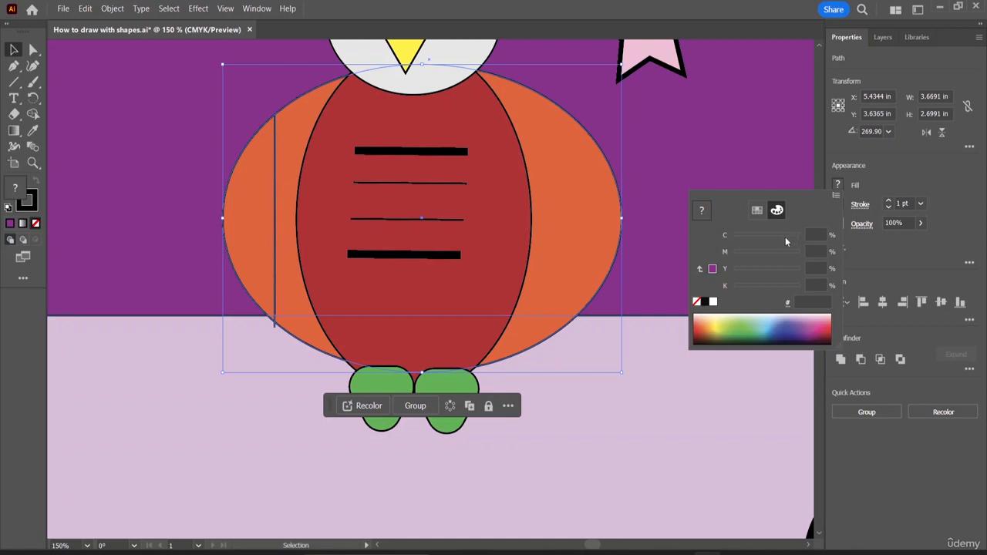
{"action": "left_click", "coordinate": [756, 210]}
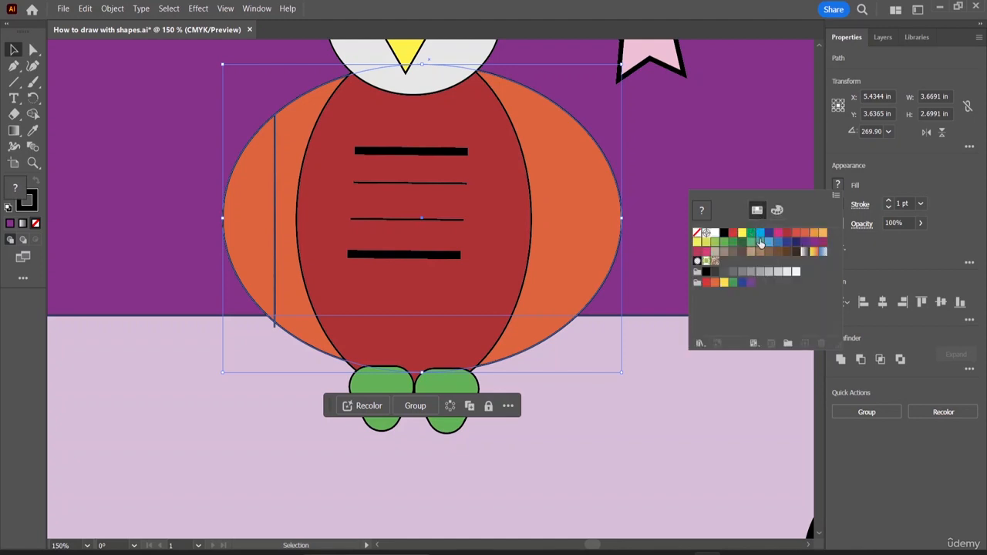
{"action": "left_click", "coordinate": [805, 235]}
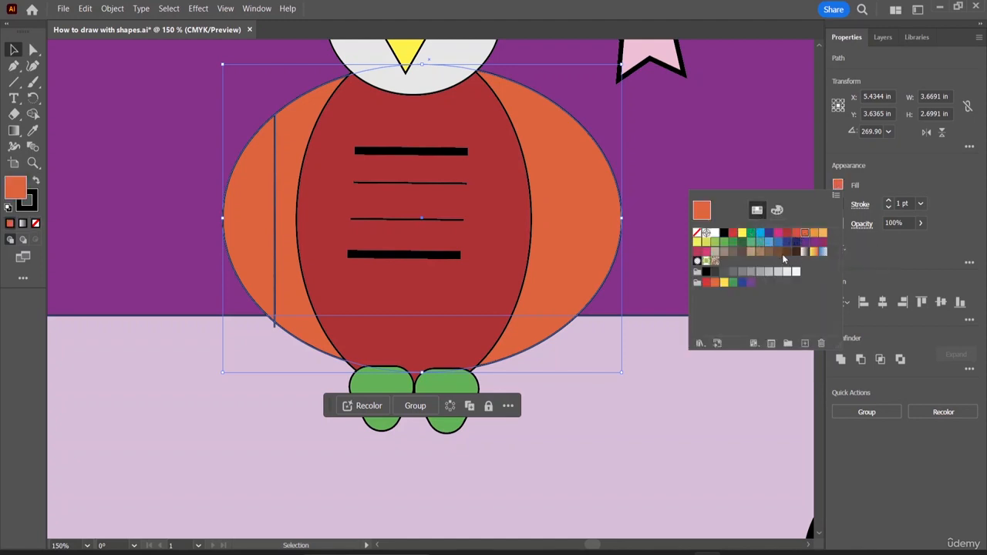
Darken the orange fill by setting its black (K) component to 15%, and release the selection of the line and ellipse
{"action": "left_click", "coordinate": [777, 210]}
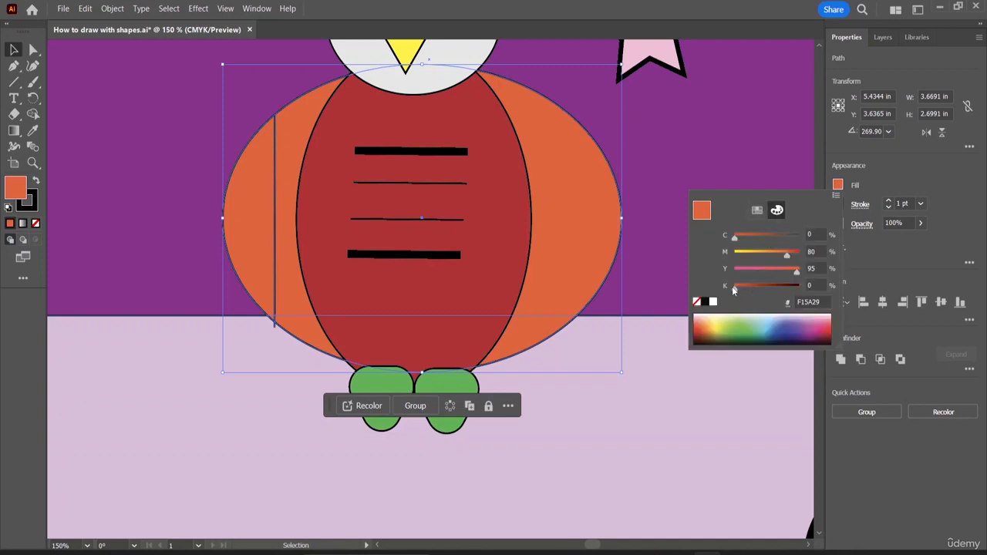
{"action": "left_click", "coordinate": [812, 285]}
{"action": "type", "text": "12"}
{"action": "key", "text": "Return"}
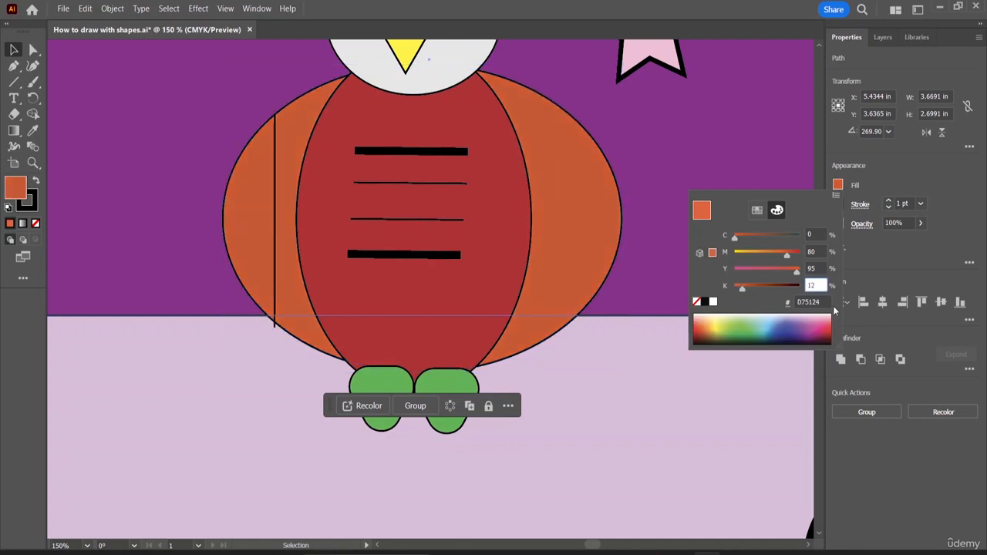
{"action": "key", "text": "BackSpace"}
{"action": "type", "text": "5"}
{"action": "left_click", "coordinate": [796, 435]}
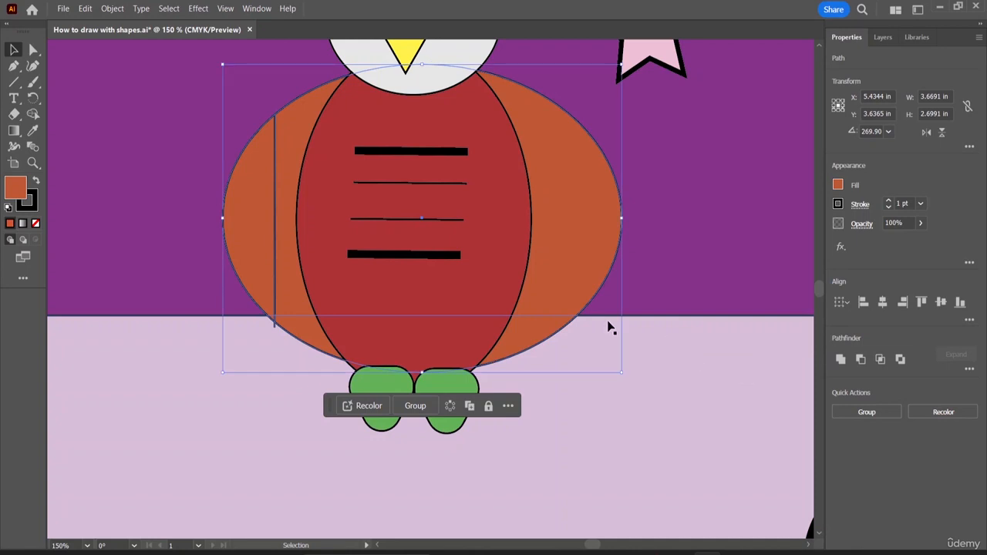
{"action": "left_click", "coordinate": [334, 166]}
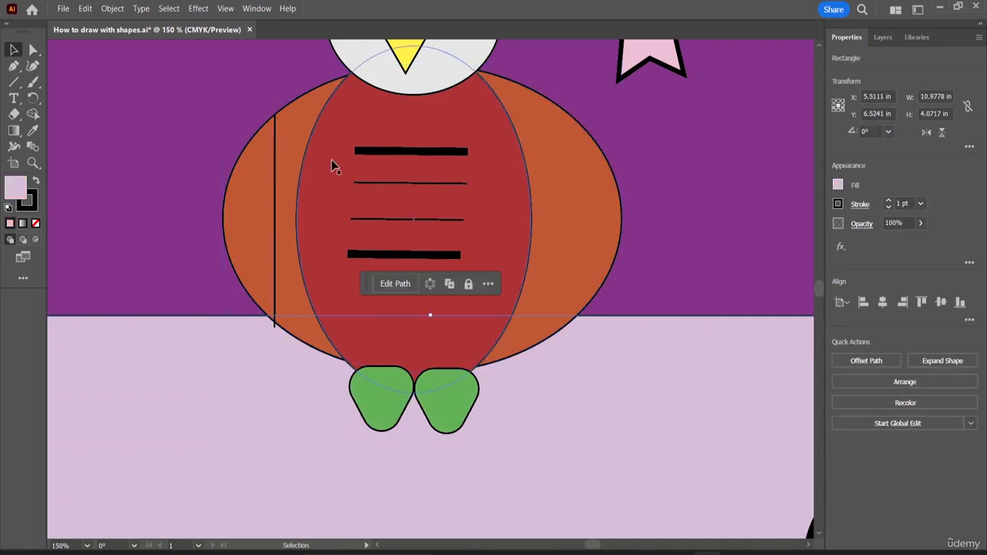
Set the fill of the vertical line and the orange body ellipse to M 100 and Y 100, and release the selection
{"action": "left_click", "coordinate": [258, 217]}
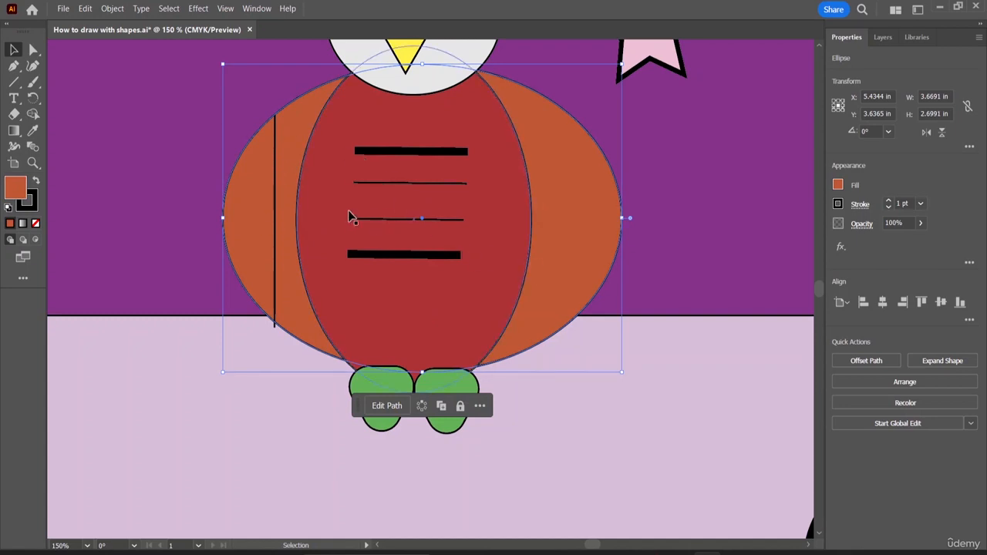
{"action": "left_click", "coordinate": [274, 239]}
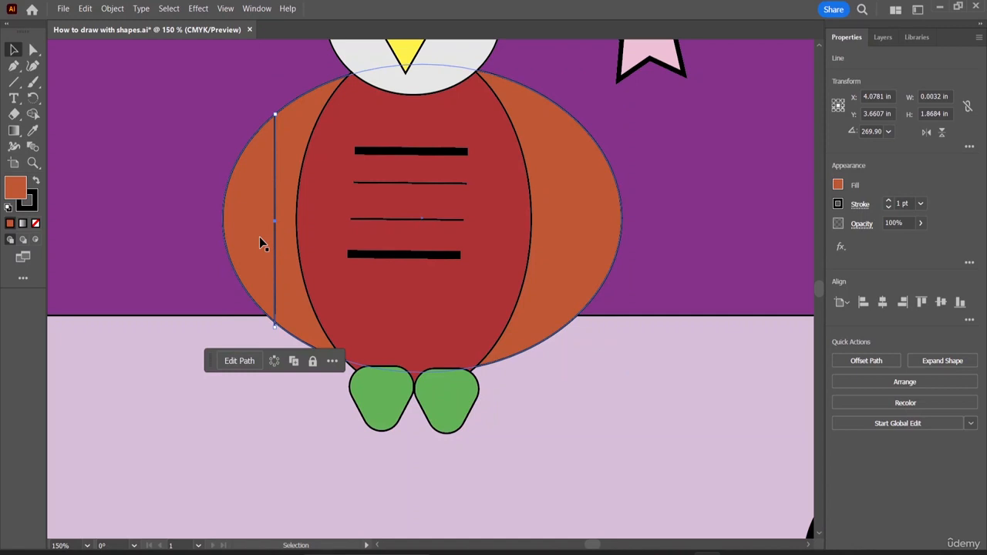
{"action": "left_click", "coordinate": [260, 241], "text": "shift"}
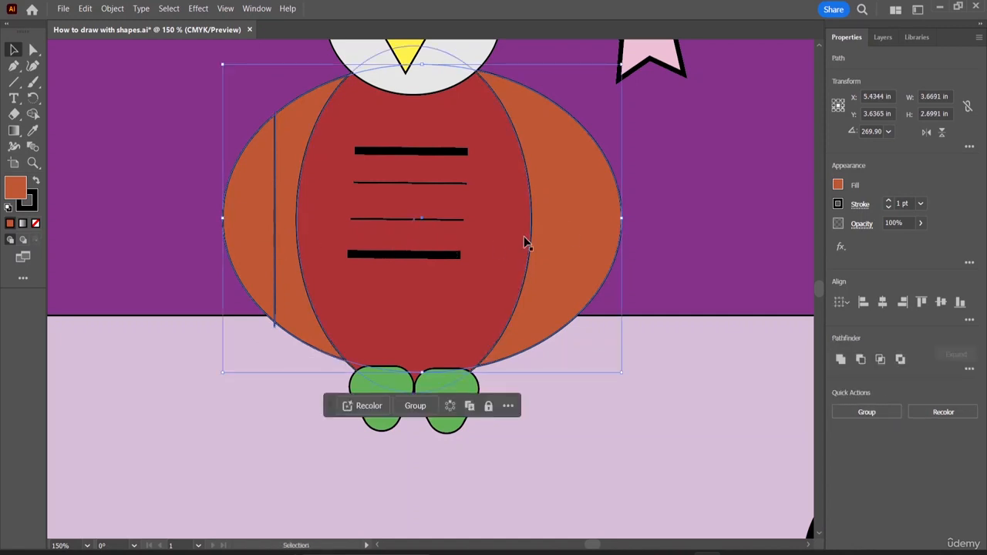
{"action": "left_click", "coordinate": [844, 185]}
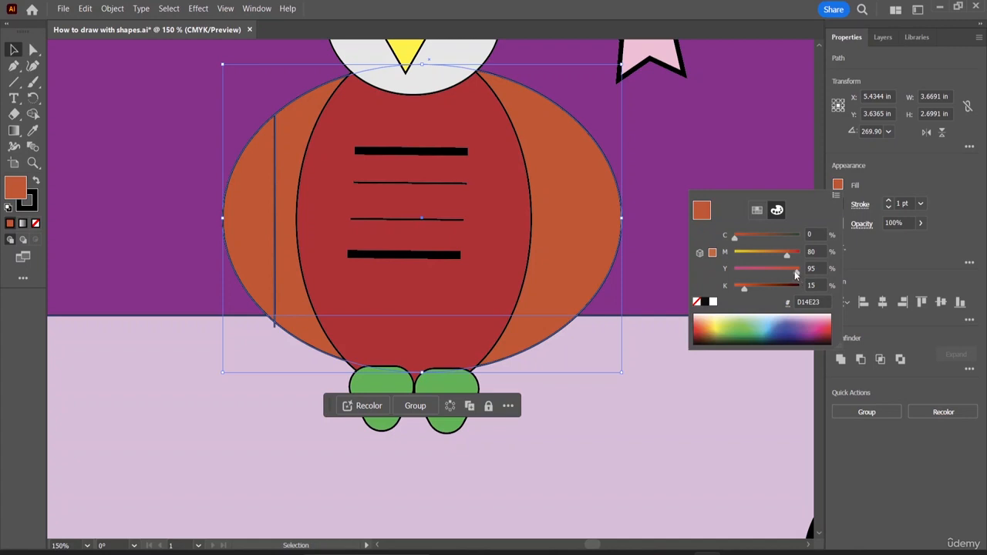
{"action": "mouse_move", "coordinate": [794, 271]}
{"action": "left_mouse_down"}
{"action": "mouse_move", "coordinate": [767, 271]}
{"action": "mouse_move", "coordinate": [799, 266]}
{"action": "mouse_move", "coordinate": [779, 269]}
{"action": "mouse_move", "coordinate": [782, 255]}
{"action": "mouse_move", "coordinate": [762, 253]}
{"action": "mouse_move", "coordinate": [799, 257]}
{"action": "left_mouse_up"}
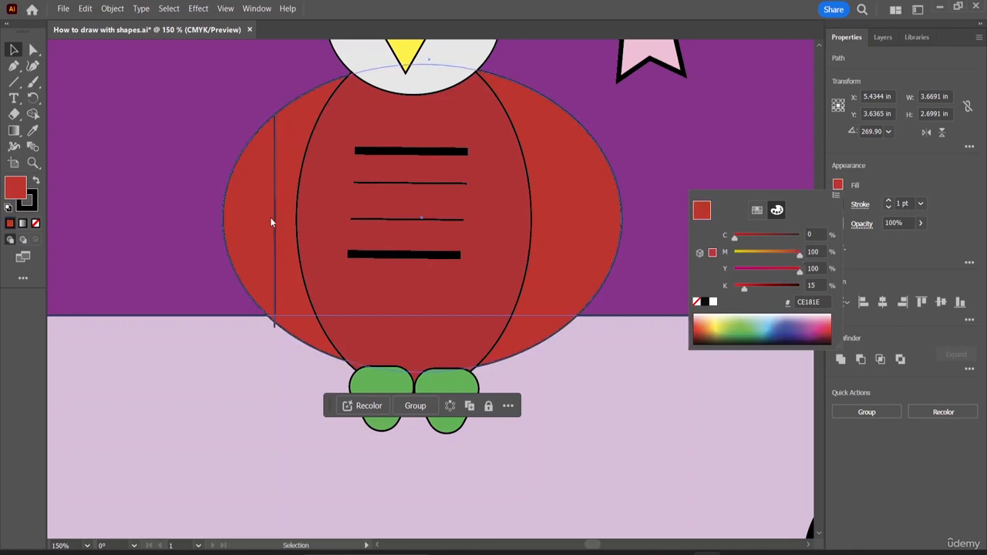
{"action": "key", "text": "Escape"}
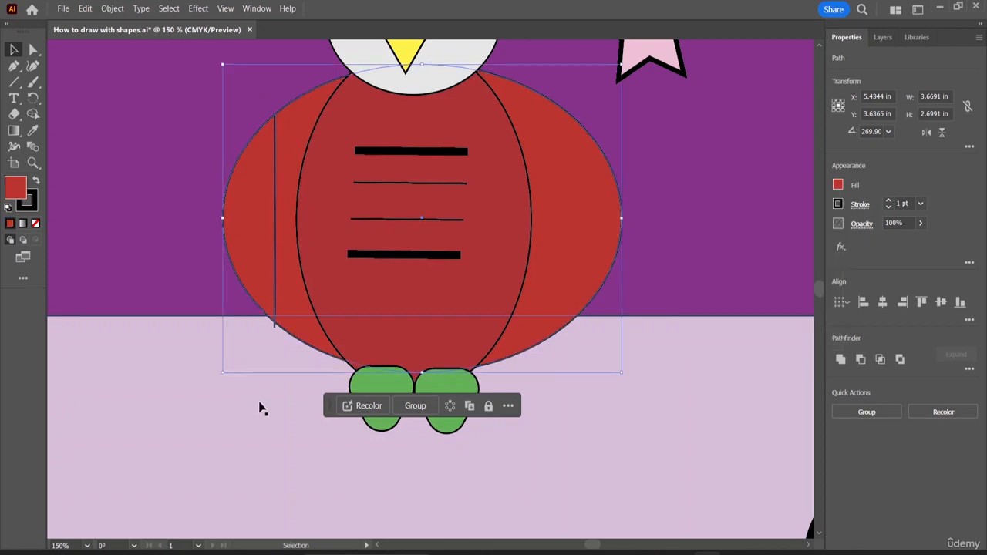
{"action": "left_click_drag", "start_coordinate": [658, 437], "coordinate": [658, 439]}
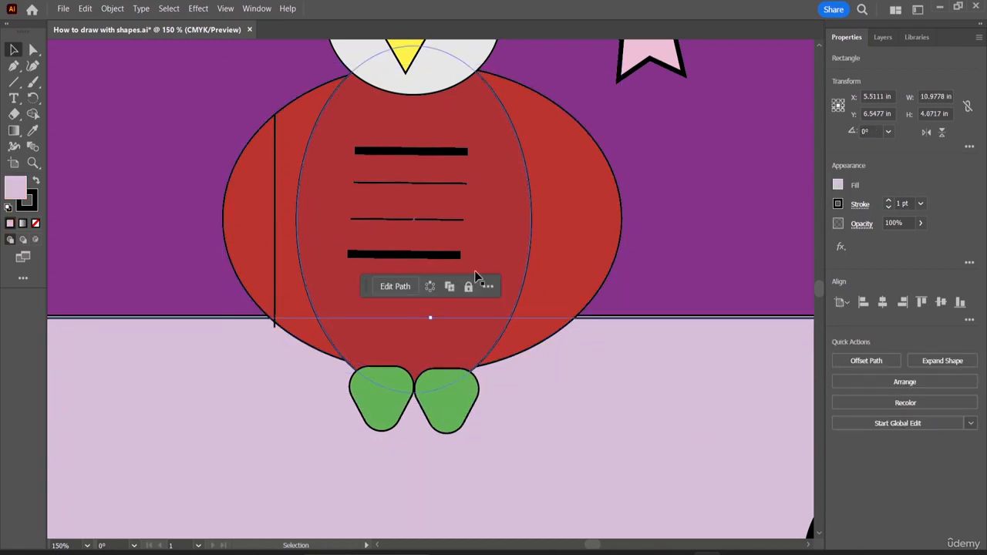
Delete the vertical line across the left wing part of the body ellipse
{"action": "scroll", "coordinate": [475, 276], "scroll_direction": "down", "scroll_amount": 1}
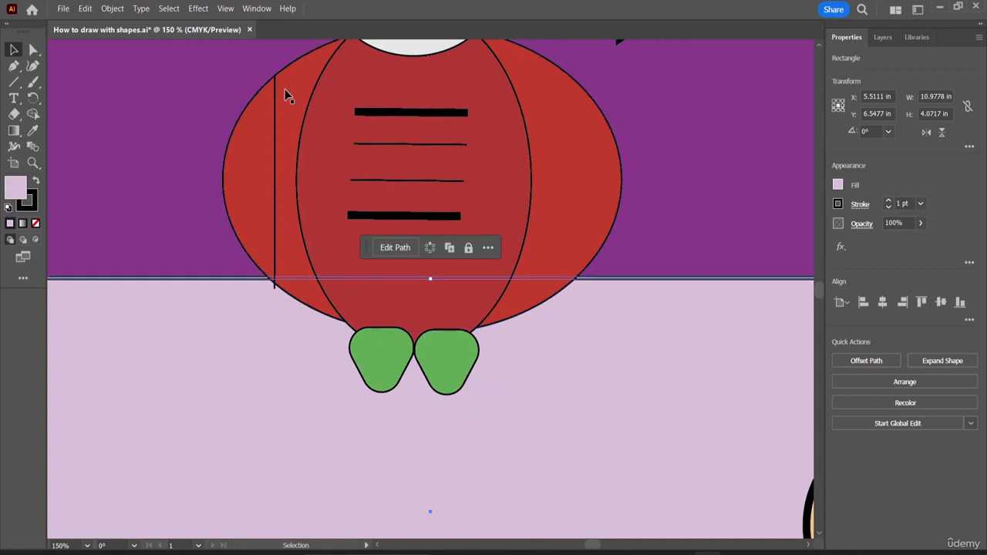
{"action": "scroll", "coordinate": [319, 247], "scroll_direction": "up", "scroll_amount": 1}
{"action": "left_click", "coordinate": [275, 210]}
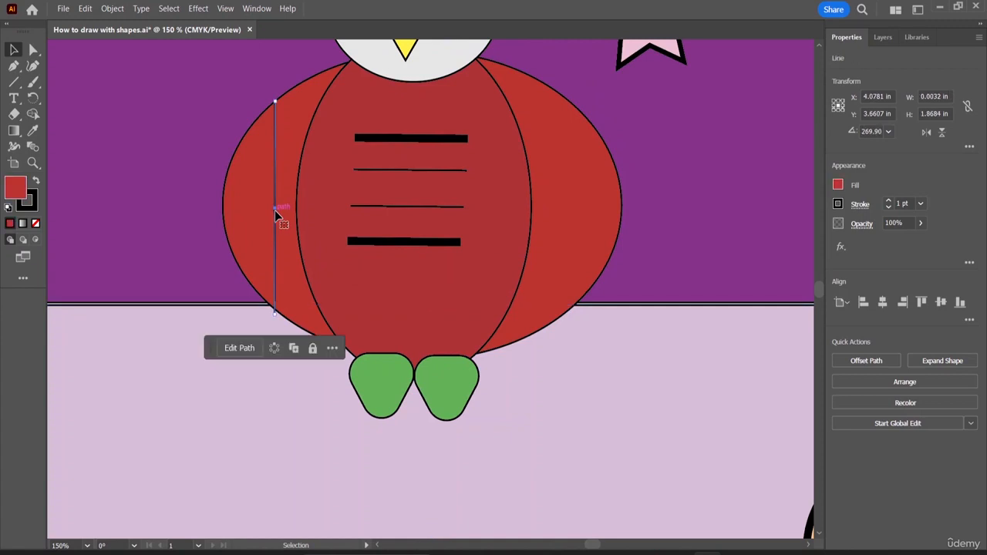
{"action": "key", "text": "Delete"}
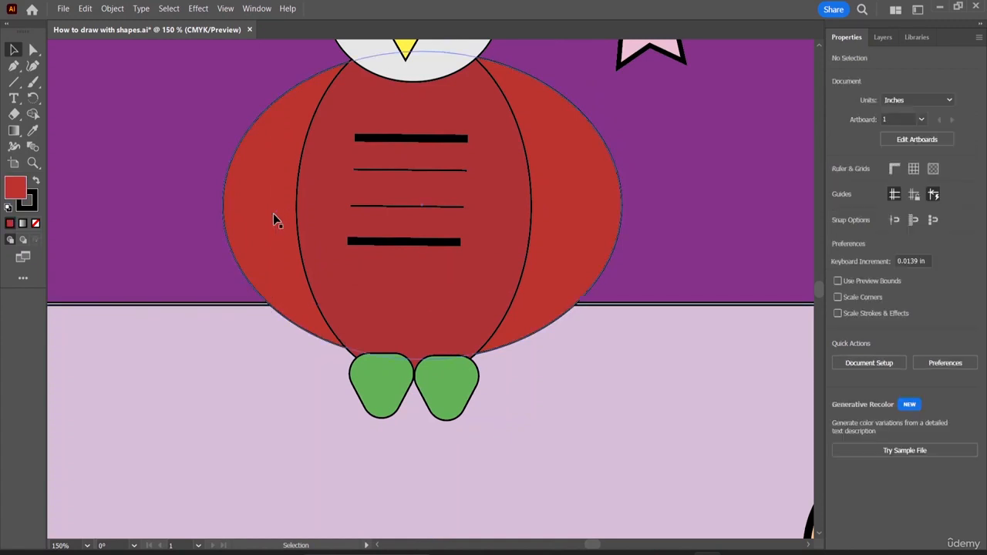
Draw a slightly slanted line segment about 2.02 in tall across the left wing part of the red body ellipse
{"action": "scroll", "coordinate": [275, 211], "scroll_direction": "up", "scroll_amount": 5}
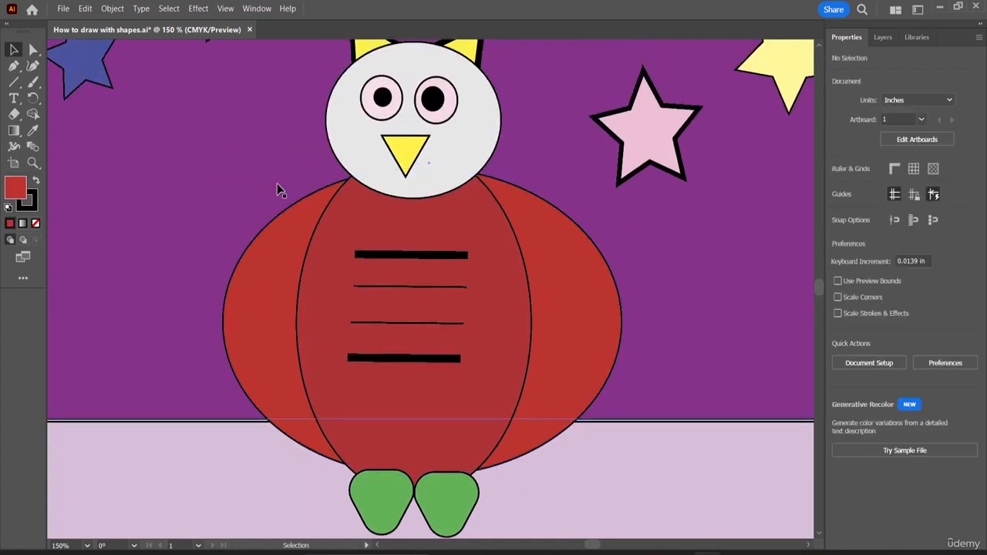
{"action": "left_click", "coordinate": [17, 84]}
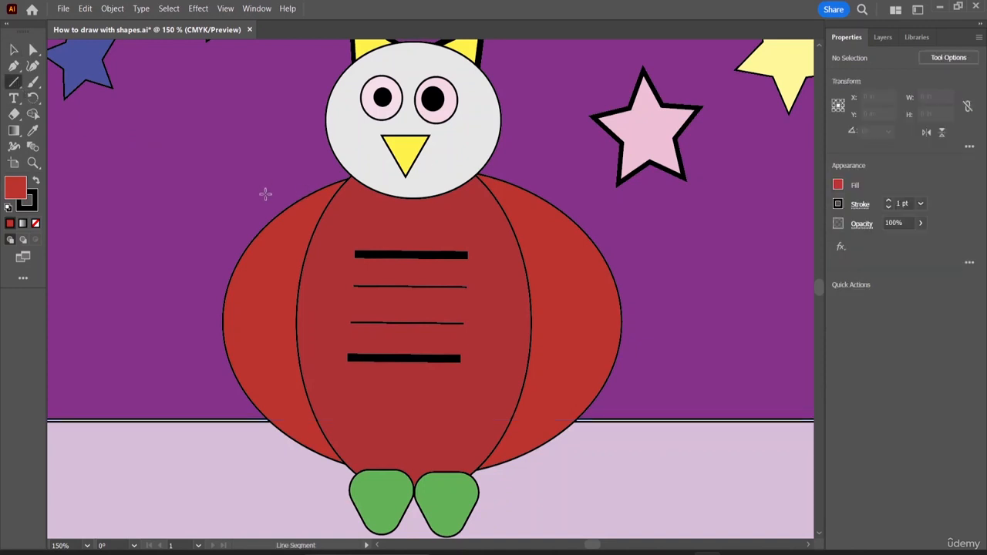
{"action": "mouse_move", "coordinate": [273, 210]}
{"action": "left_mouse_down"}
{"action": "mouse_move", "coordinate": [276, 254]}
{"action": "mouse_move", "coordinate": [262, 297]}
{"action": "mouse_move", "coordinate": [265, 439]}
{"action": "left_mouse_up"}
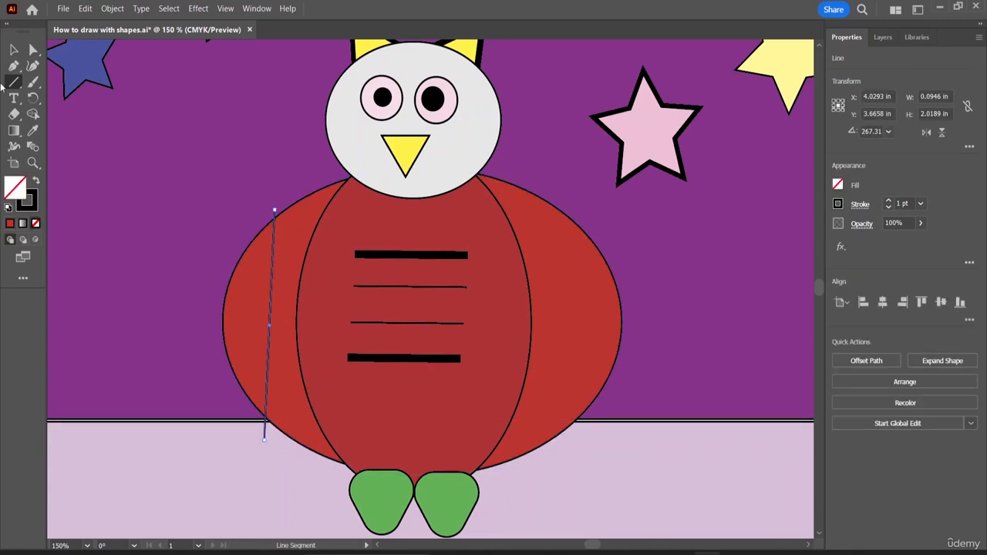
{"action": "key", "text": "v"}
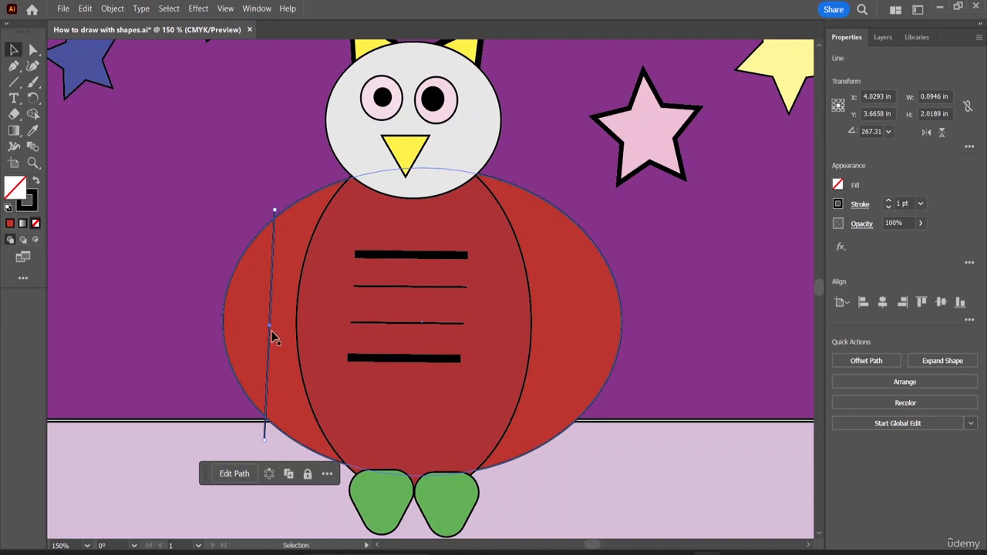
Select the ground rectangle, the new line and the red body ellipse together for the Shape Builder tool
{"action": "left_click", "coordinate": [284, 355]}
{"action": "left_click", "coordinate": [268, 355]}
{"action": "left_click", "coordinate": [195, 465]}
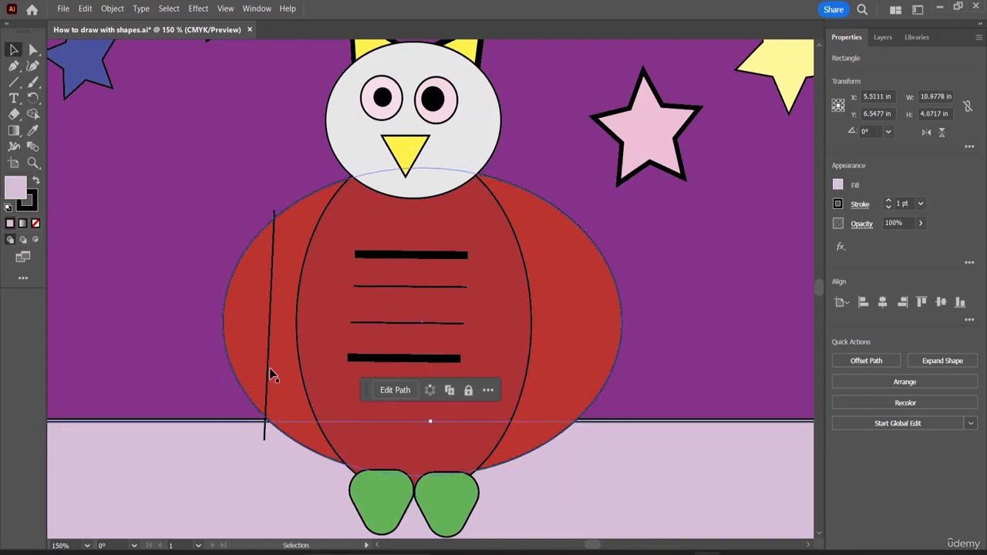
{"action": "left_click", "coordinate": [269, 363], "text": "shift"}
{"action": "left_click", "coordinate": [245, 353], "text": "shift"}
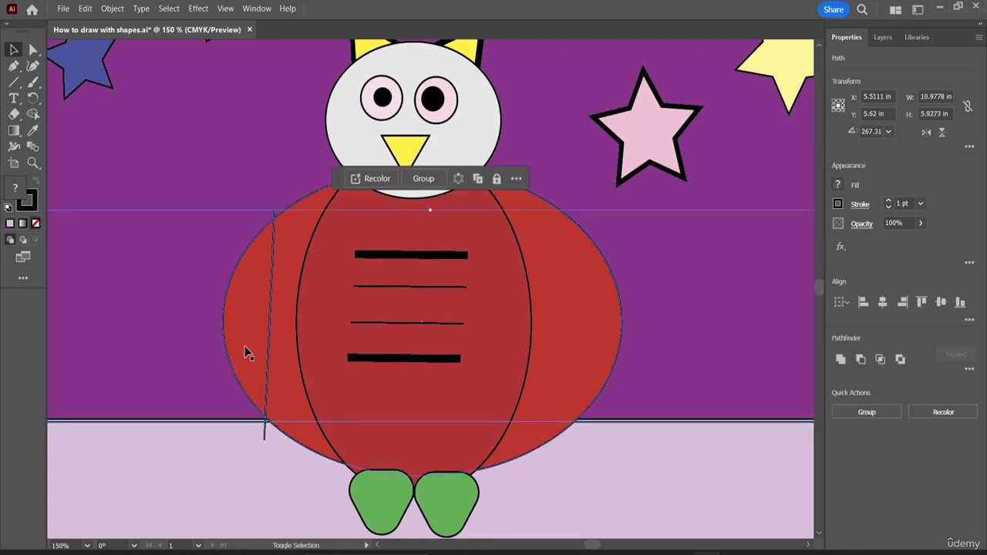
{"action": "left_click", "coordinate": [224, 341], "text": "shift"}
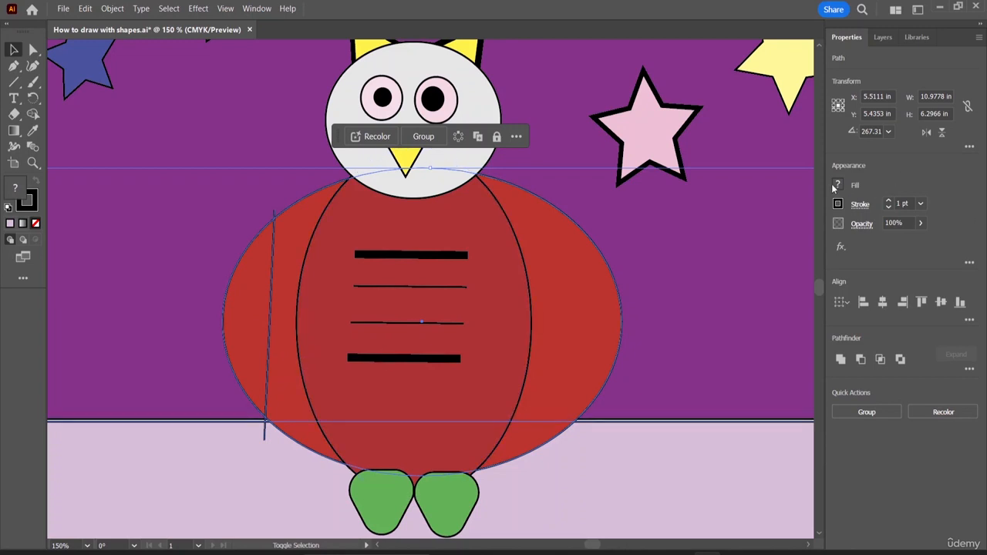
{"action": "left_click", "coordinate": [33, 114]}
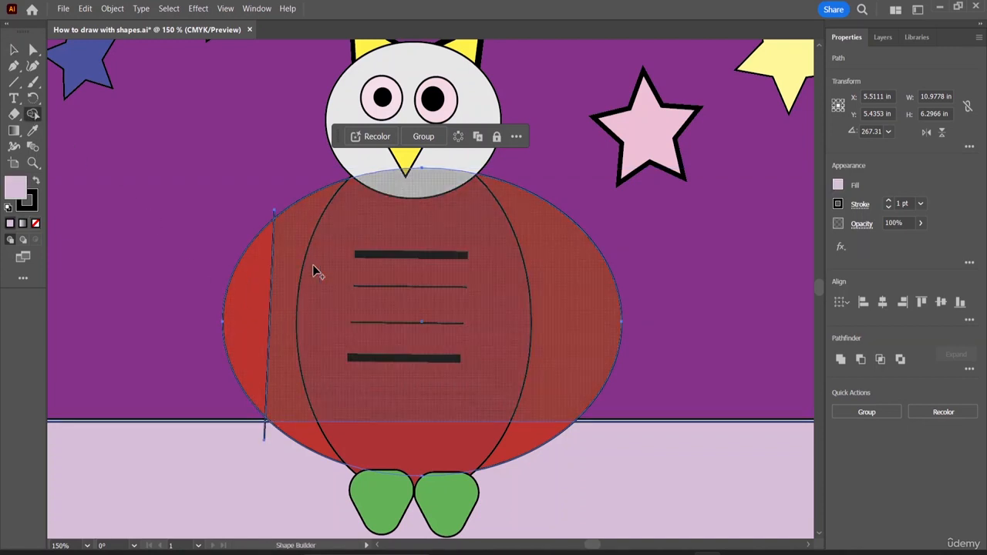
Set the Shape Builder fill to a yellow-green with C 17, M 0 and Y 100, and darken it by raising its black component
{"action": "left_click", "coordinate": [838, 187]}
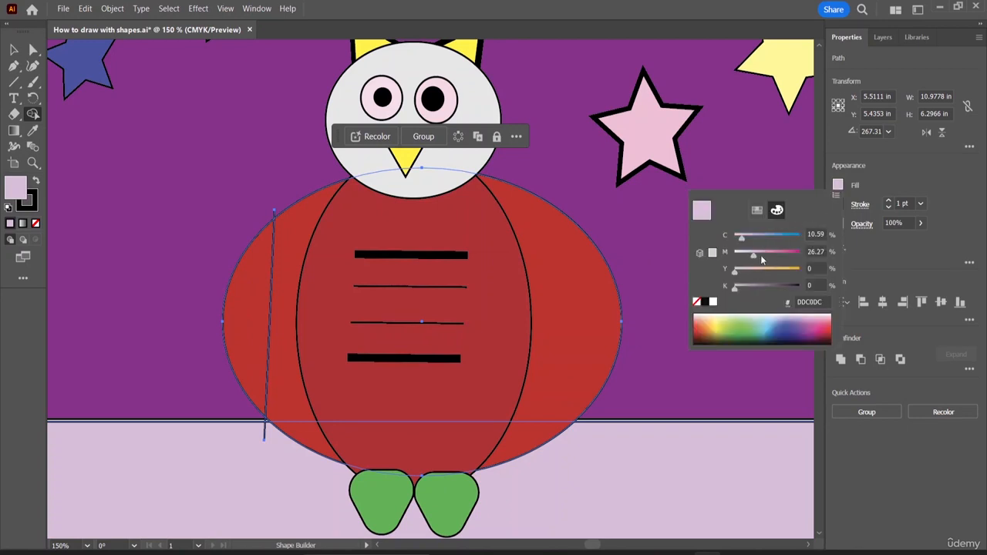
{"action": "mouse_move", "coordinate": [753, 260]}
{"action": "left_mouse_down"}
{"action": "mouse_move", "coordinate": [783, 255]}
{"action": "mouse_move", "coordinate": [734, 255]}
{"action": "mouse_move", "coordinate": [775, 255]}
{"action": "mouse_move", "coordinate": [746, 269]}
{"action": "mouse_move", "coordinate": [803, 269]}
{"action": "mouse_move", "coordinate": [758, 272]}
{"action": "left_mouse_up"}
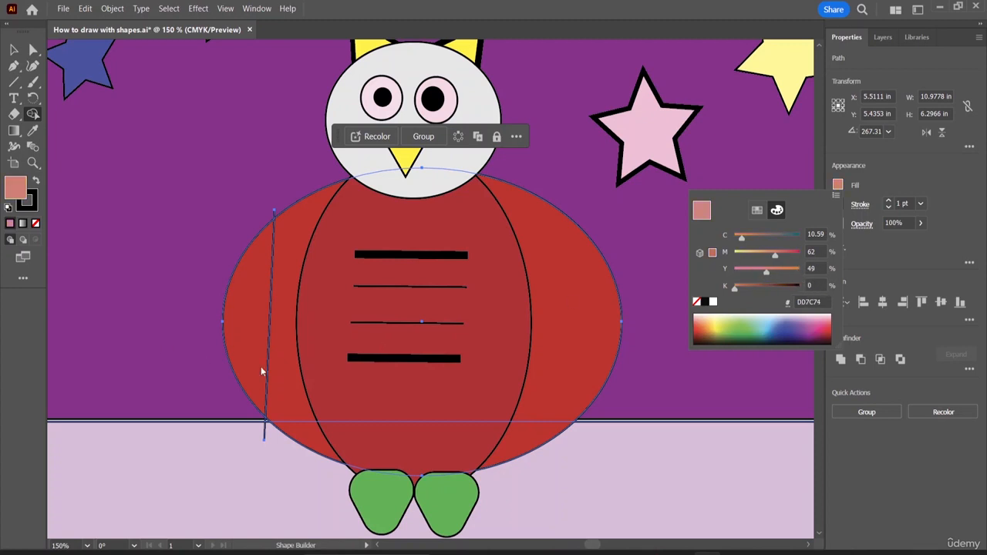
{"action": "mouse_move", "coordinate": [740, 323]}
{"action": "left_mouse_down"}
{"action": "mouse_move", "coordinate": [749, 324]}
{"action": "mouse_move", "coordinate": [729, 322]}
{"action": "left_mouse_up"}
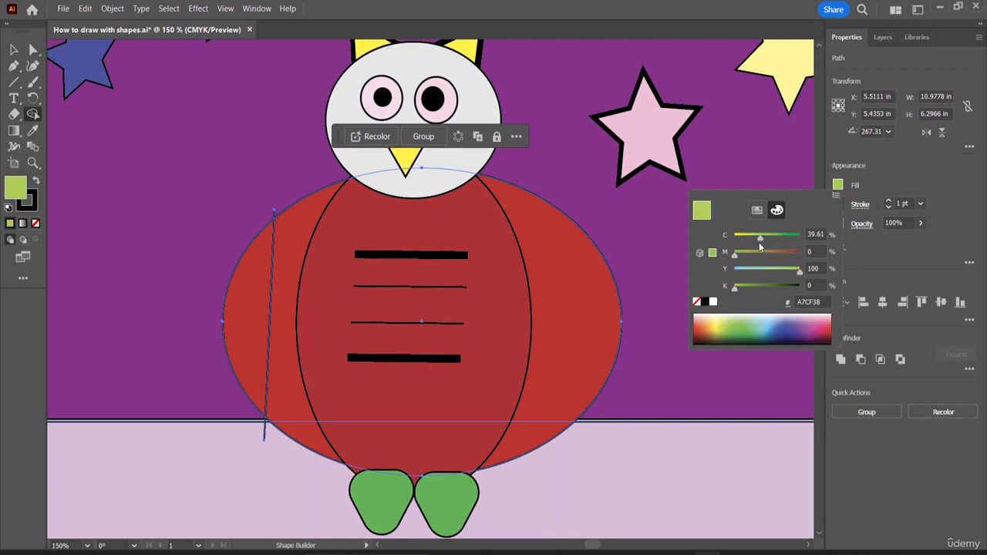
{"action": "left_click_drag", "start_coordinate": [760, 241], "coordinate": [745, 239]}
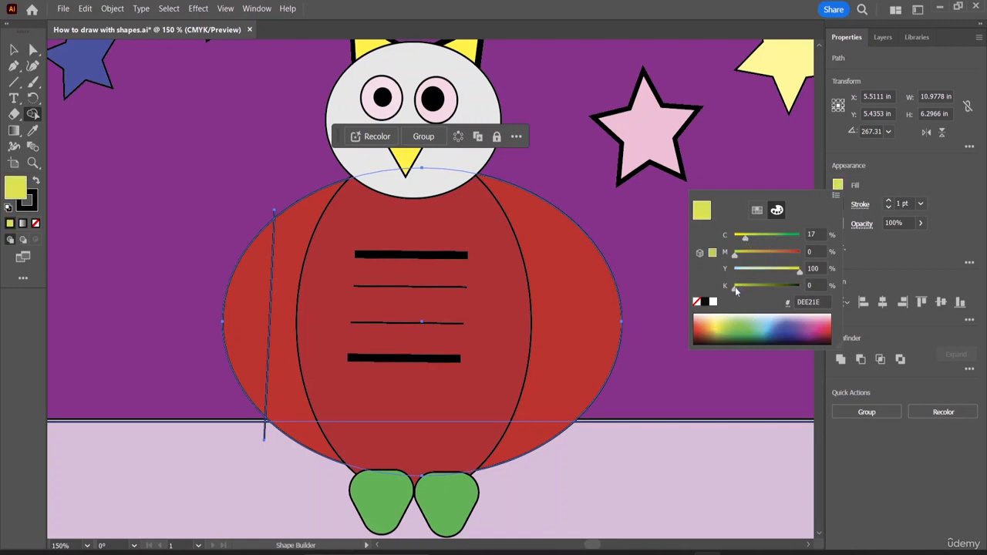
{"action": "left_click_drag", "start_coordinate": [736, 291], "coordinate": [753, 289]}
Try to fill the left wing section with Shape Builder, accept the tool's default options, and fill the ground region with the olive color
{"action": "left_click", "coordinate": [254, 312]}
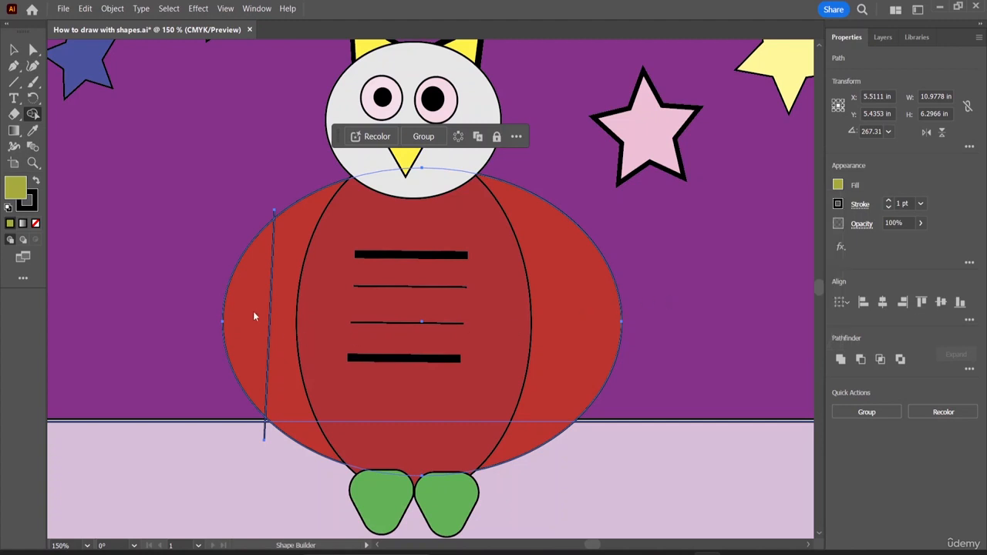
{"action": "key", "text": "Return"}
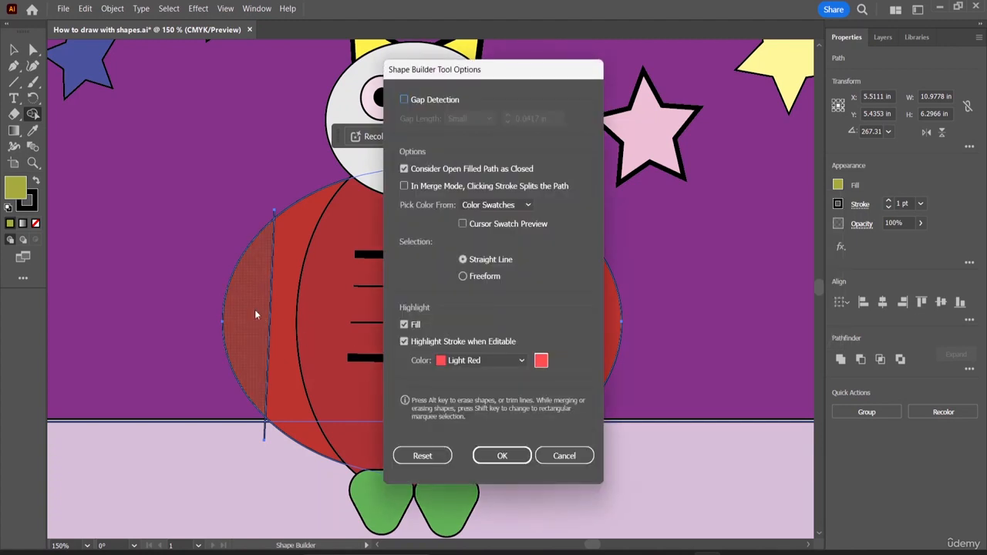
{"action": "left_click", "coordinate": [500, 455]}
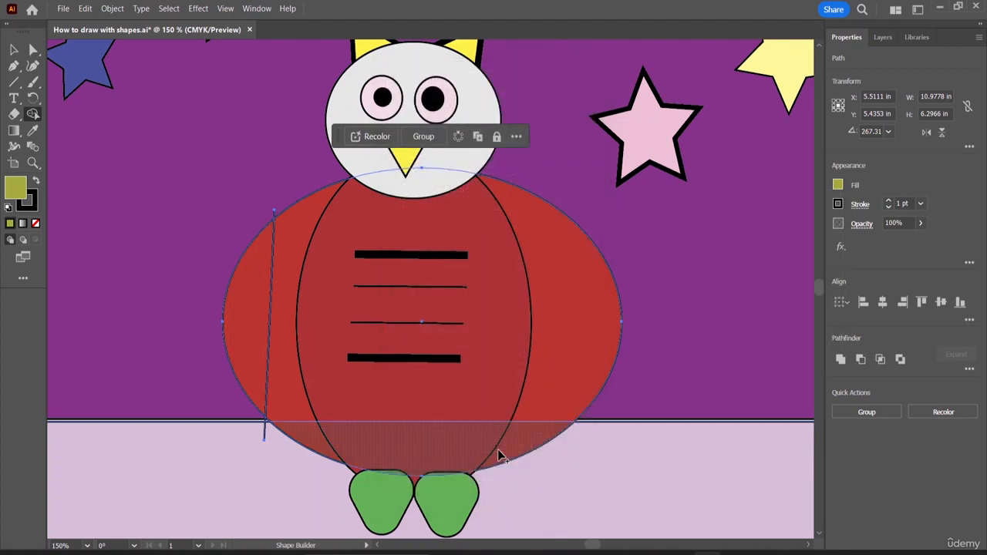
{"action": "left_click", "coordinate": [710, 447]}
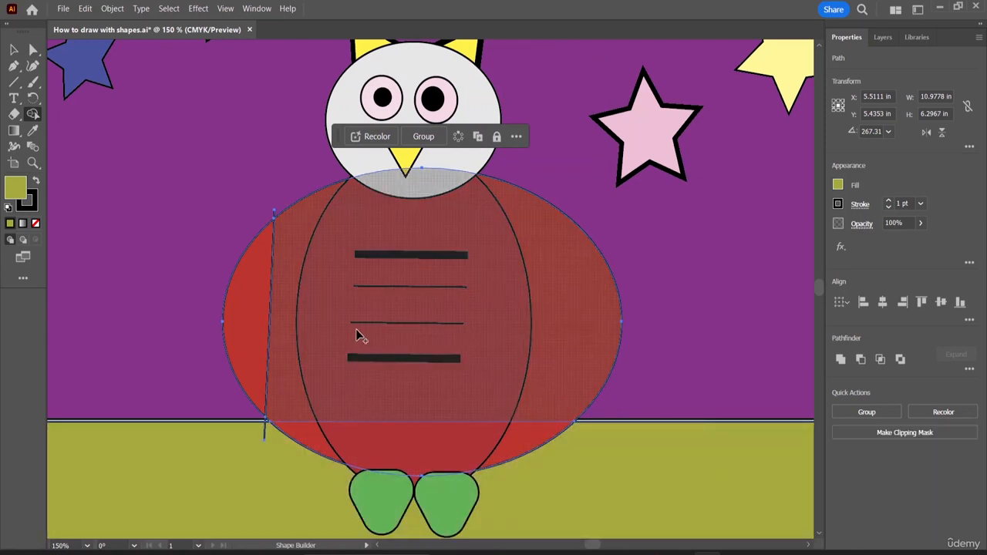
Merge the lower part of the body ellipse into the ground, and undo the edits back to the orange ellipse with its earlier slanted line
{"action": "scroll", "coordinate": [356, 355], "scroll_direction": "down", "scroll_amount": 1}
{"action": "scroll", "coordinate": [358, 366], "scroll_direction": "down", "scroll_amount": 5}
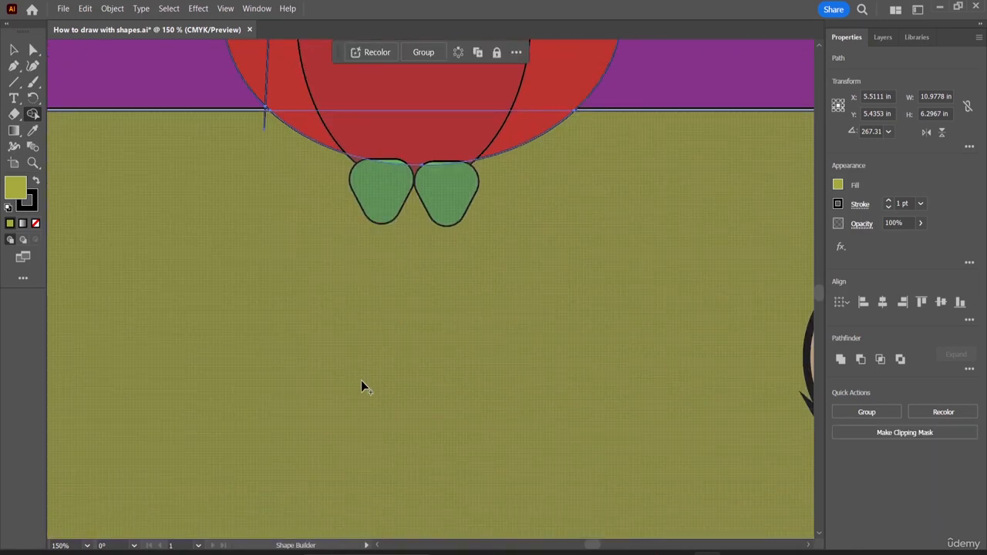
{"action": "scroll", "coordinate": [362, 380], "scroll_direction": "up", "scroll_amount": 1}
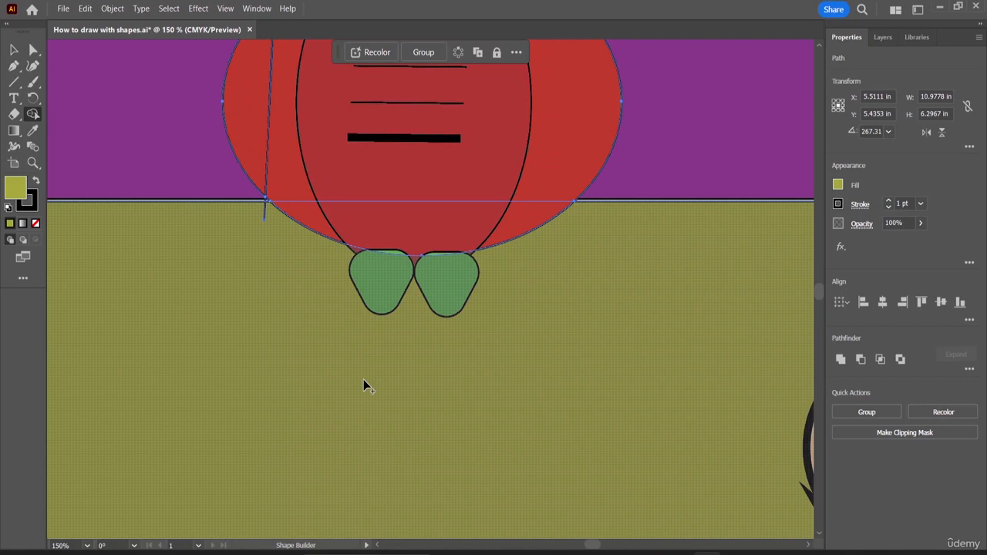
{"action": "key", "text": "ctrl+minus"}
{"action": "key", "text": "ctrl+minus"}
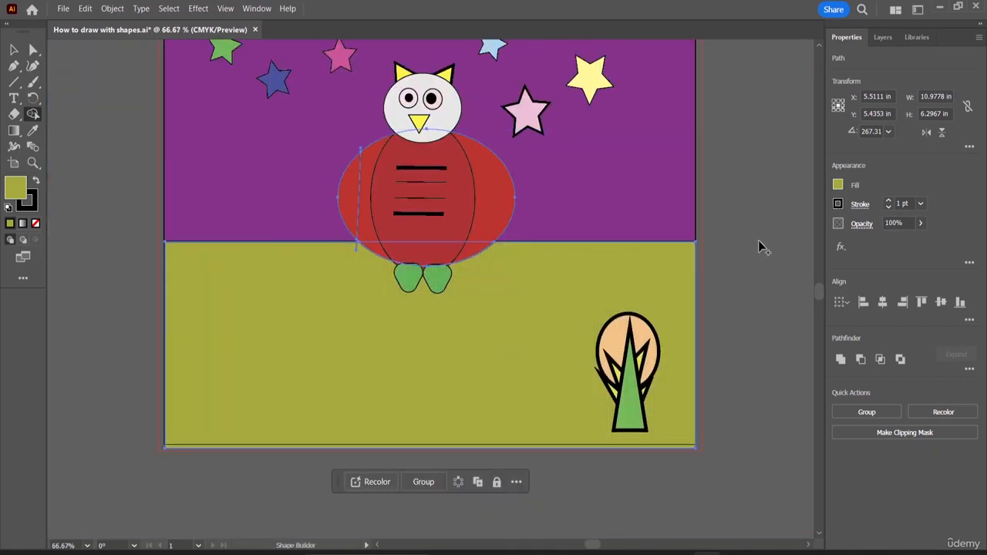
{"action": "left_click_drag", "start_coordinate": [442, 260], "coordinate": [185, 264]}
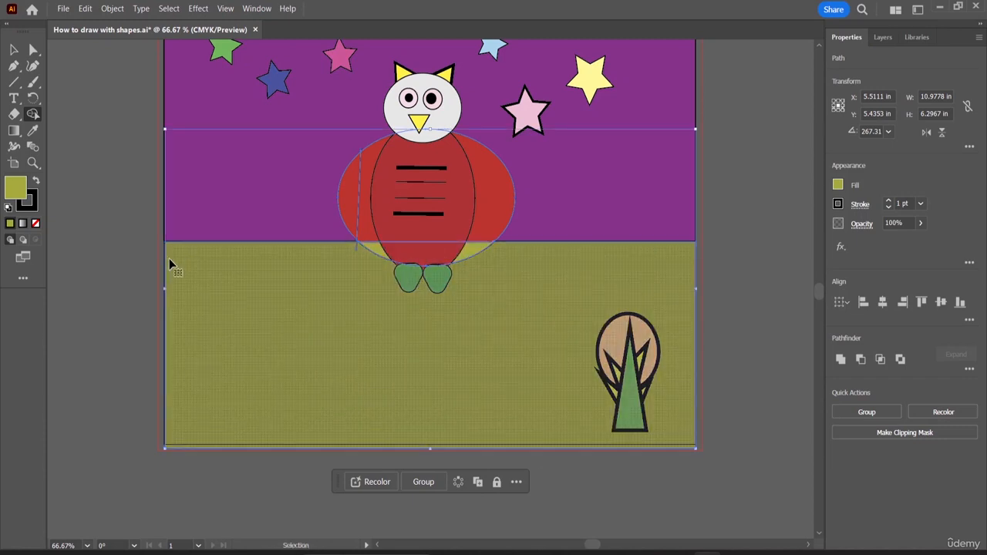
{"action": "key", "text": "ctrl+z"}
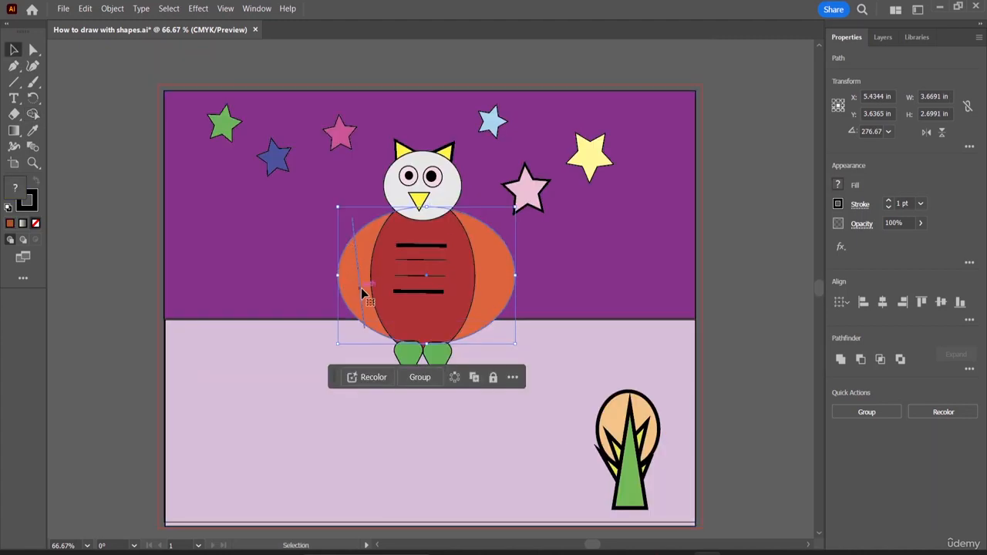
Select the slanted line and the orange body ellipse together for the Shape Builder tool
{"action": "left_click", "coordinate": [337, 342]}
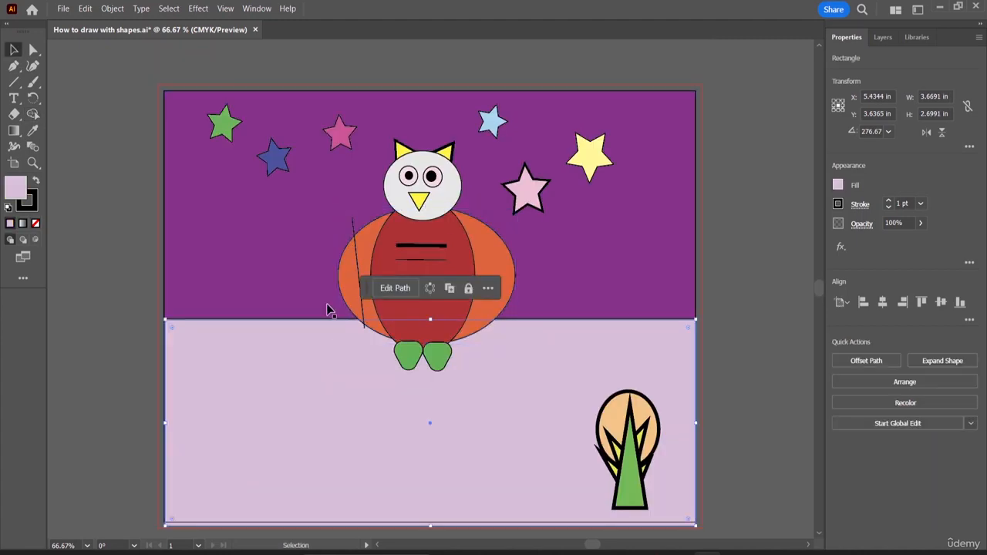
{"action": "left_click", "coordinate": [352, 264]}
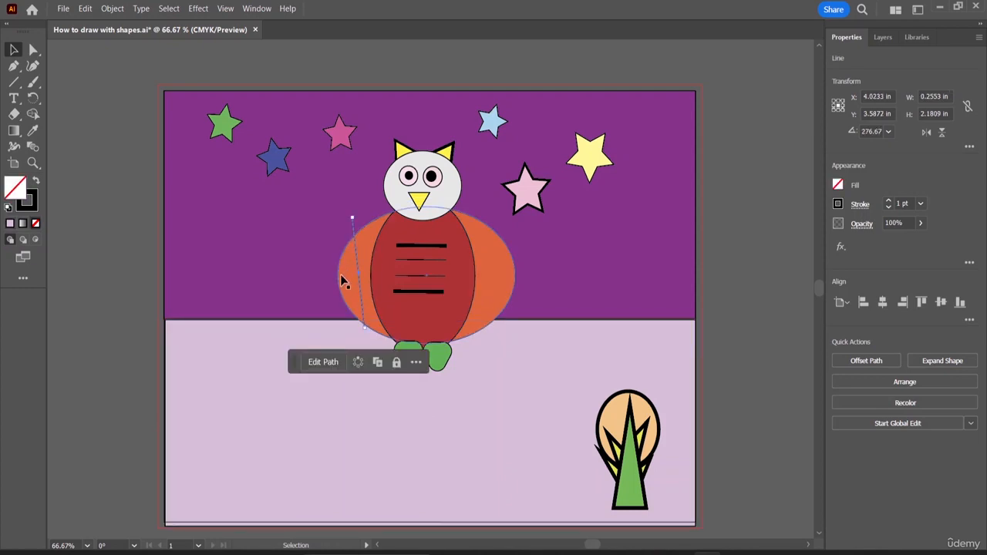
{"action": "left_click", "coordinate": [341, 277], "text": "shift"}
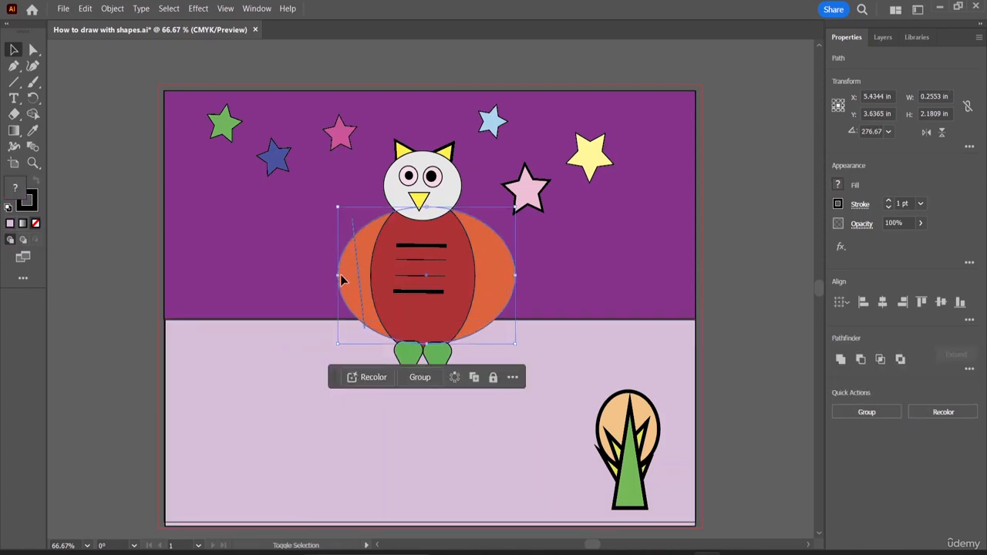
{"action": "left_click", "coordinate": [33, 114]}
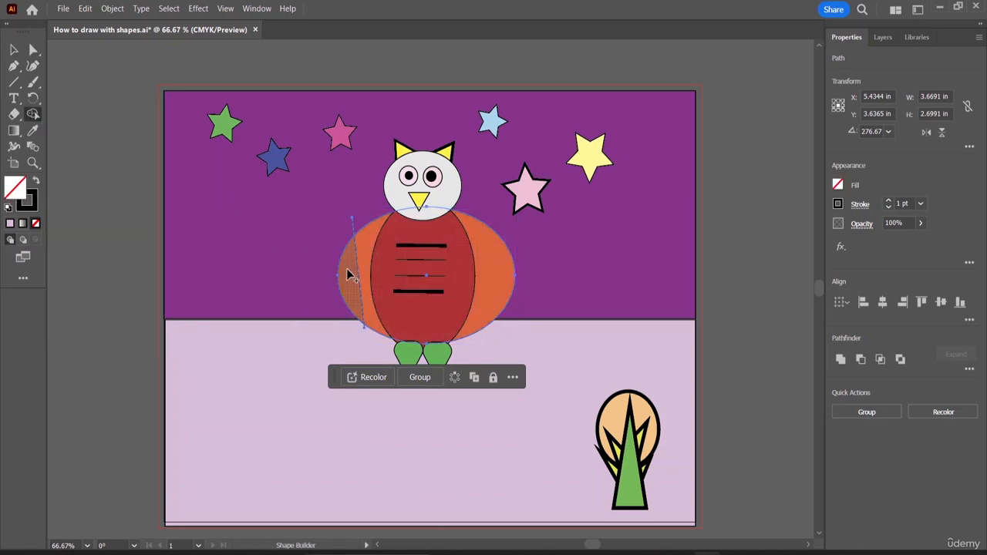
Set the Shape Builder fill to orange with C 0, M 80, Y 95 and K 15, and fill the outer left wing section
{"action": "left_click", "coordinate": [839, 185]}
{"action": "left_click", "coordinate": [759, 213]}
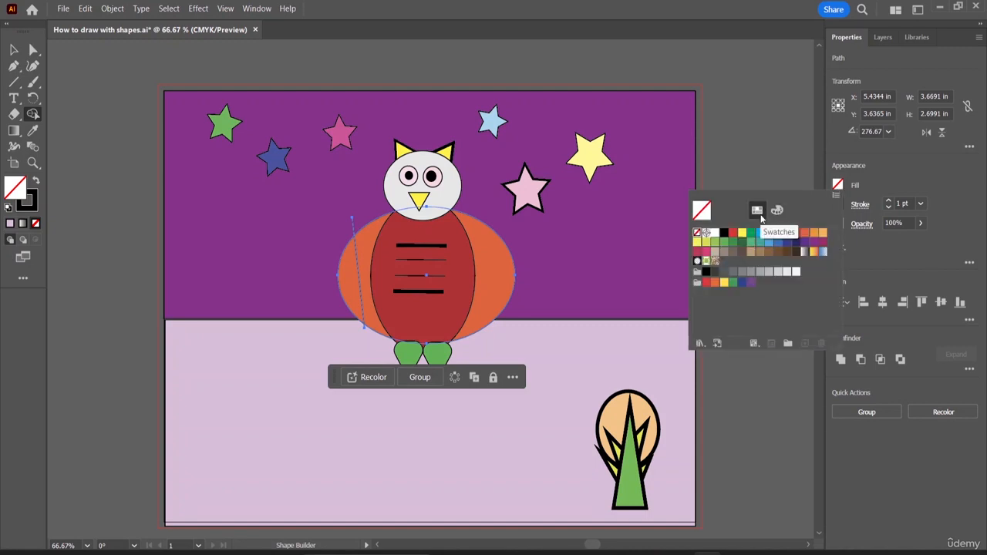
{"action": "left_click", "coordinate": [806, 234]}
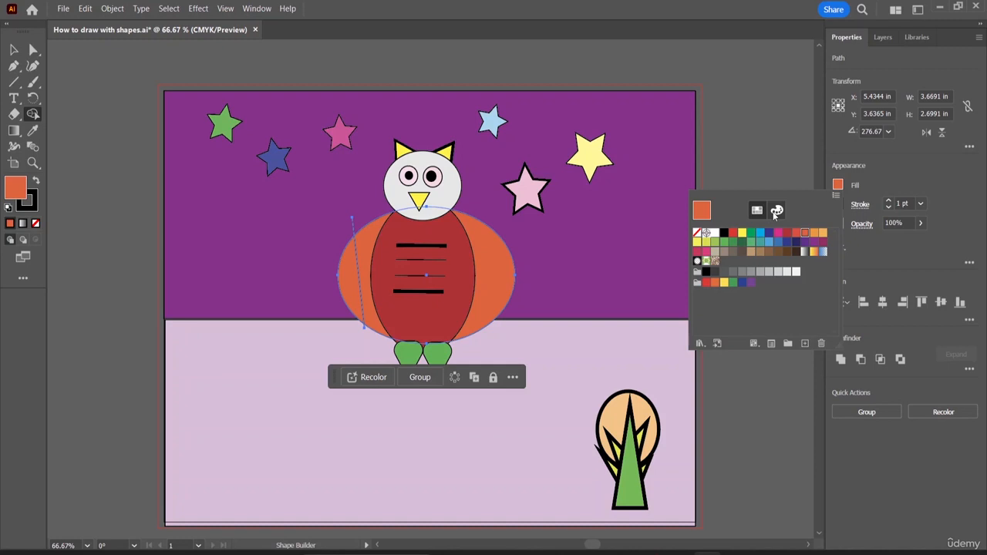
{"action": "left_click", "coordinate": [777, 211]}
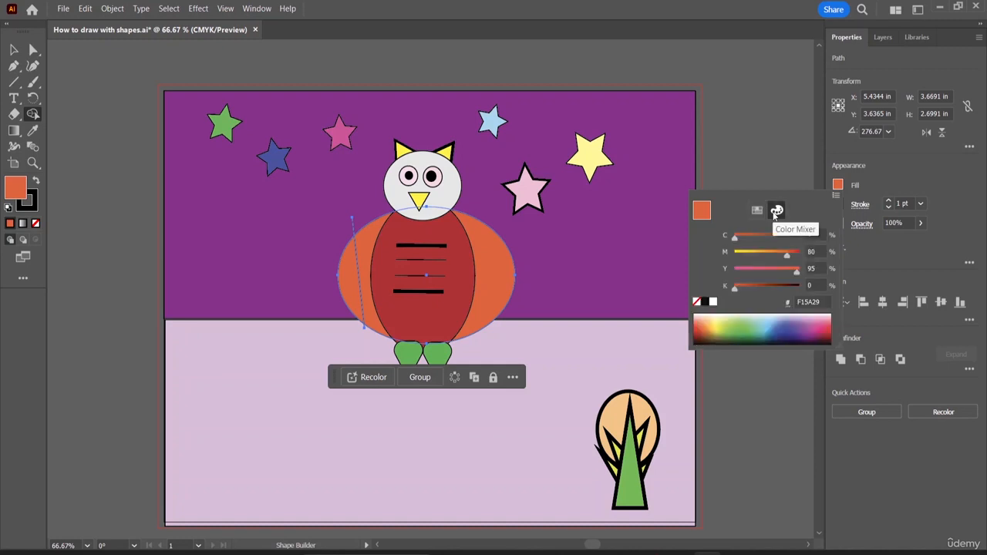
{"action": "left_click", "coordinate": [818, 286]}
{"action": "type", "text": "1"}
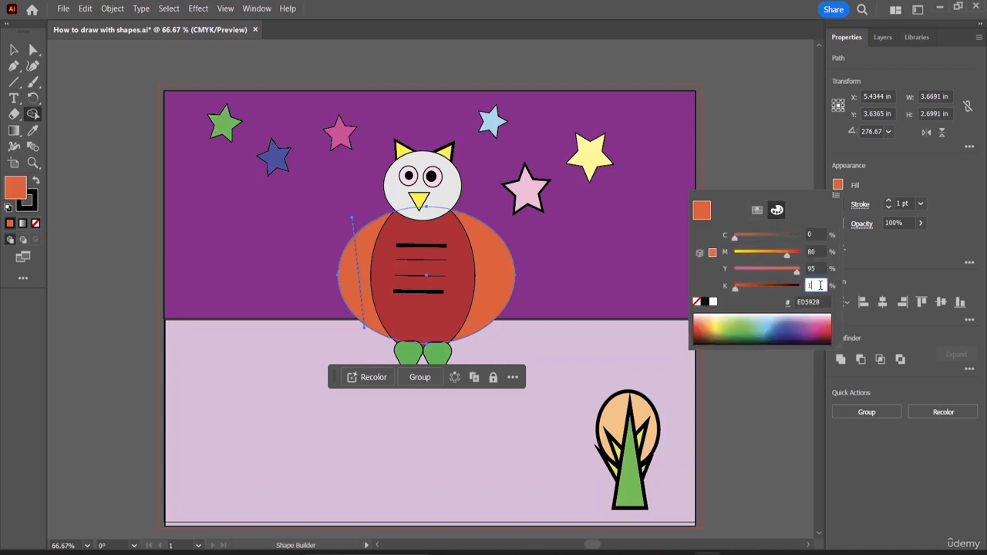
{"action": "type", "text": "5"}
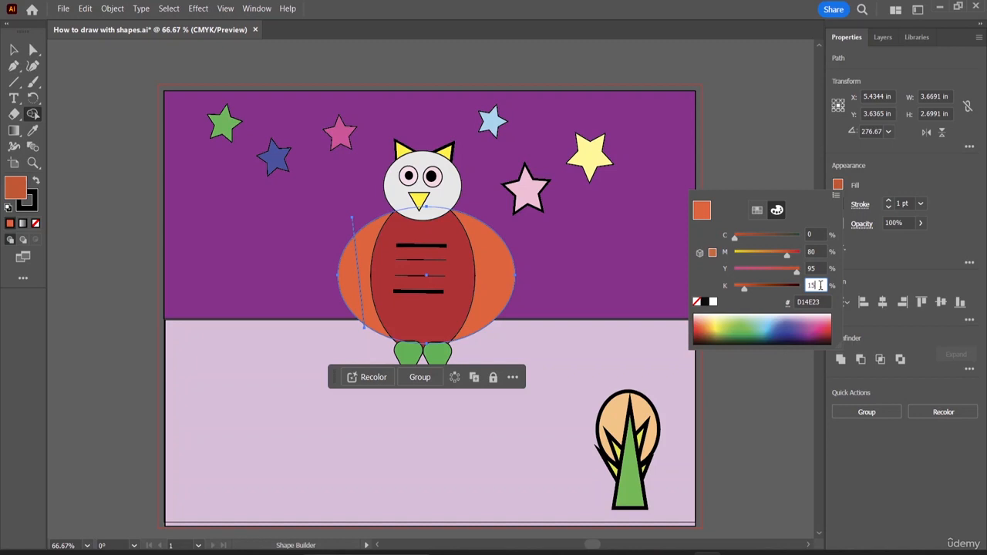
{"action": "key", "text": "Return"}
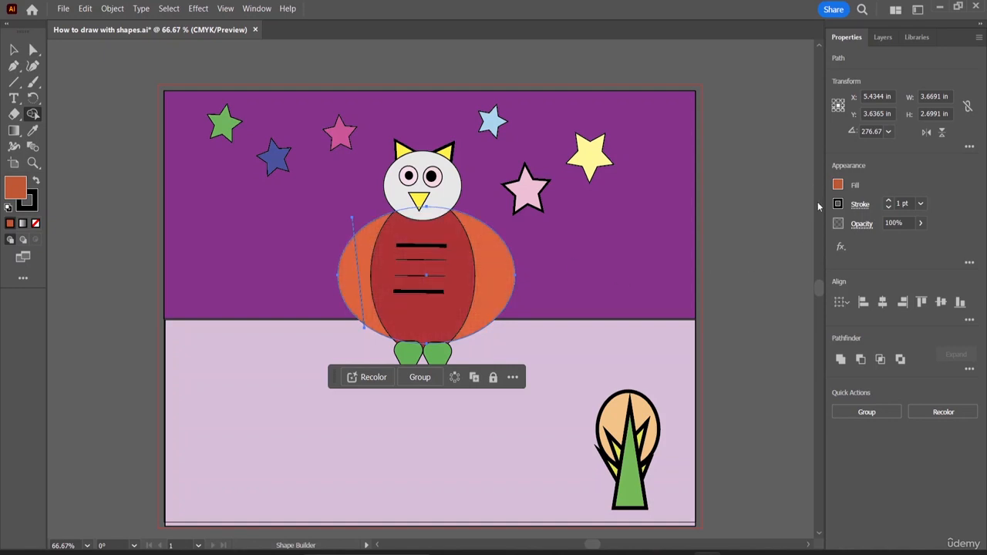
{"action": "left_click", "coordinate": [351, 281]}
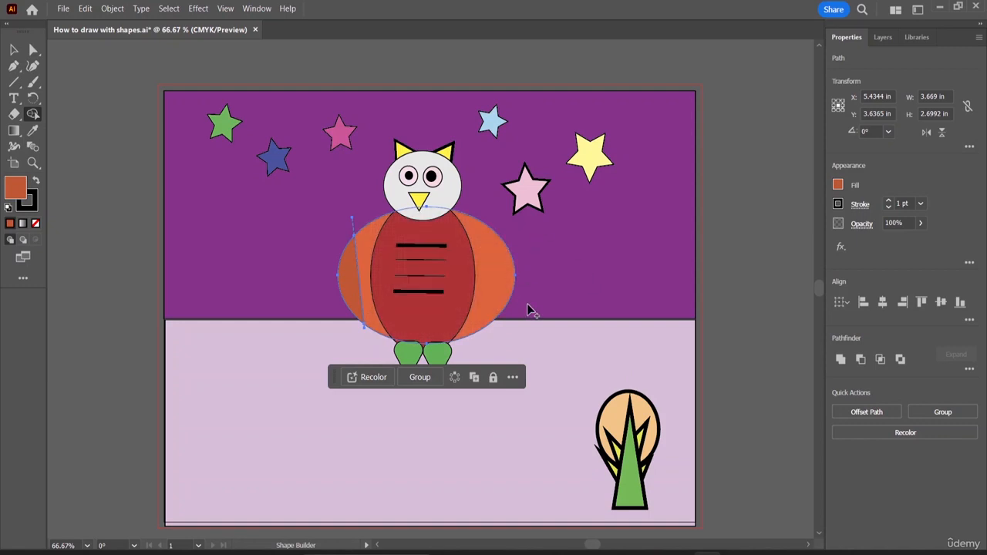
Draw a nearly vertical line about 2.35 in tall across the right side of the orange body ellipse
{"action": "left_click", "coordinate": [14, 50]}
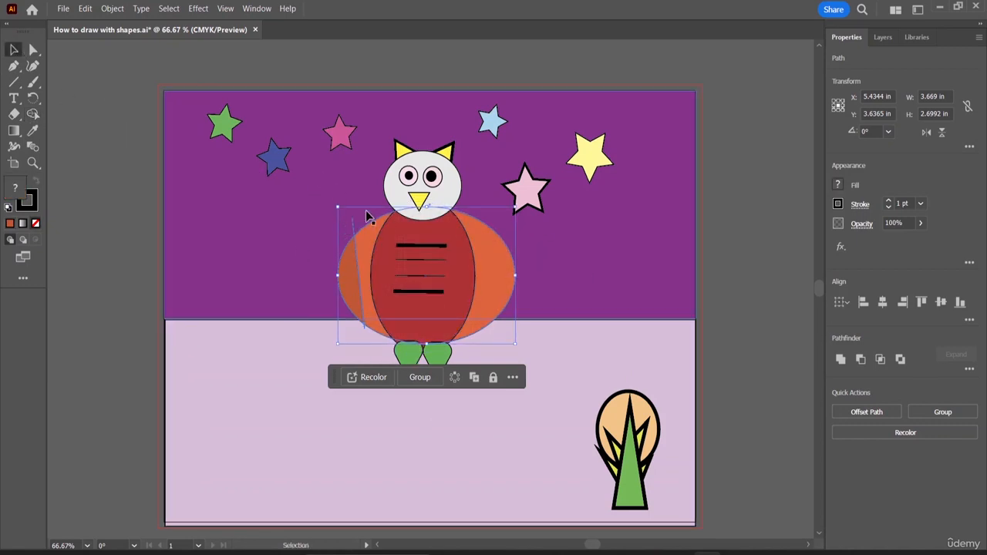
{"action": "left_click", "coordinate": [13, 83]}
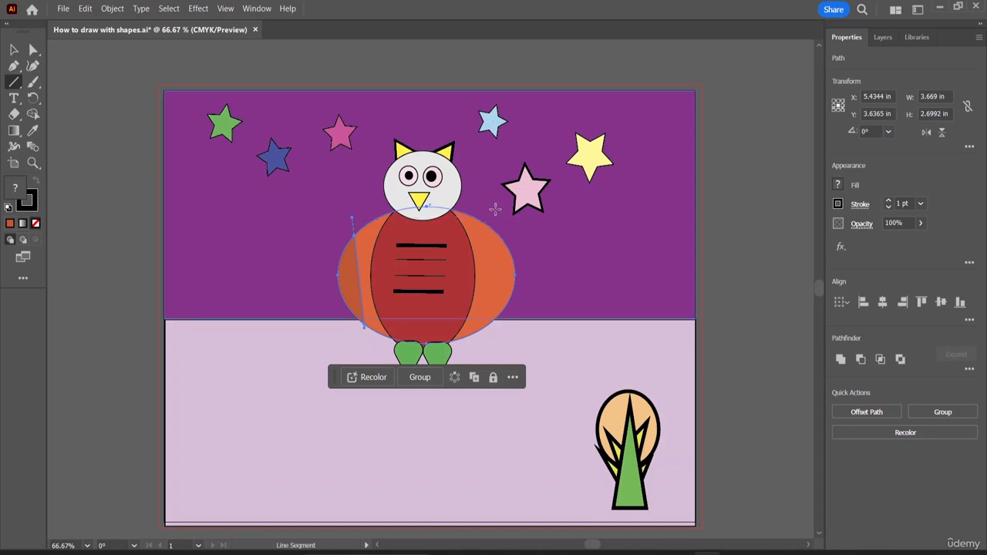
{"action": "left_click_drag", "start_coordinate": [490, 204], "coordinate": [486, 326]}
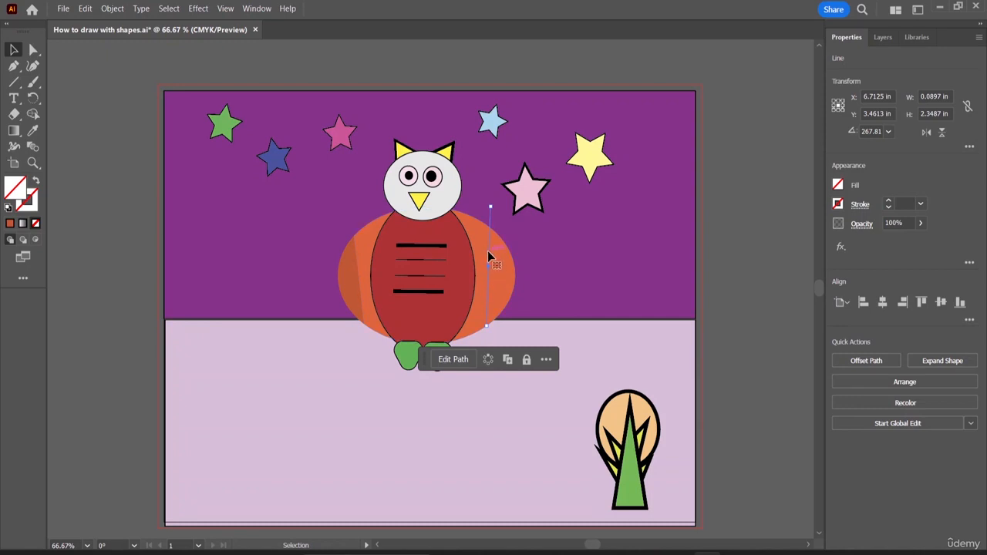
Select the right-hand dividing line together with the orange body ellipse for the Shape Builder tool
{"action": "left_click", "coordinate": [515, 286], "text": "shift"}
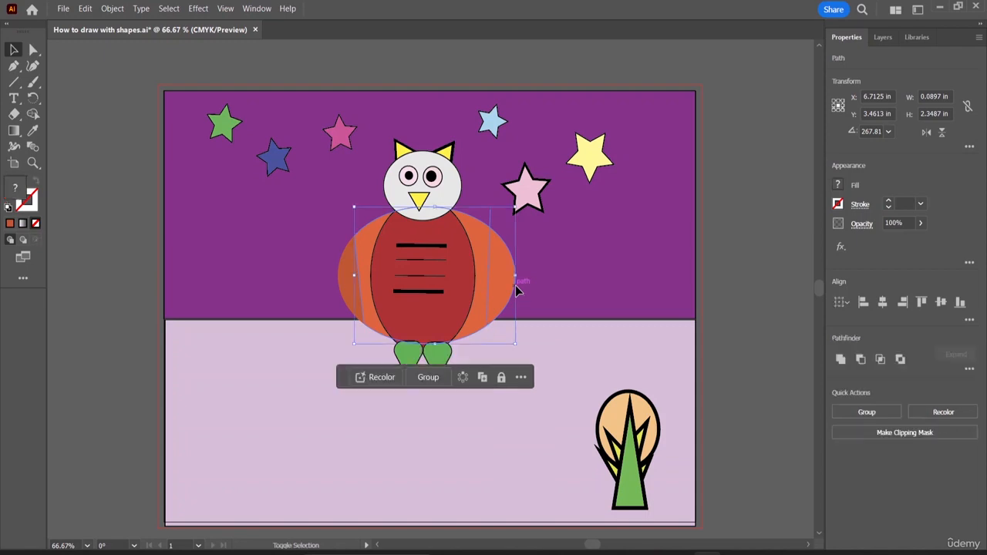
{"action": "left_click", "coordinate": [34, 114]}
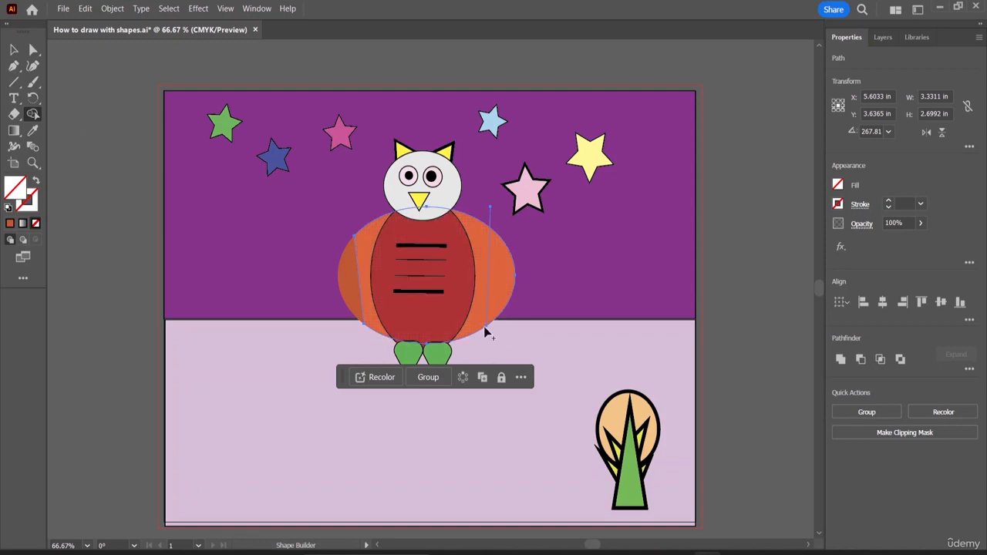
{"action": "left_click", "coordinate": [14, 50]}
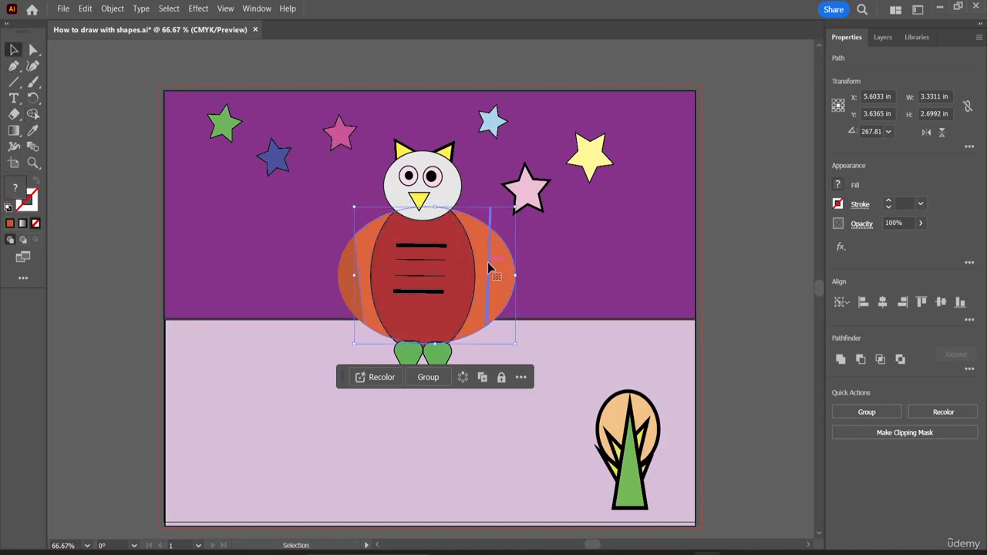
{"action": "left_click", "coordinate": [505, 301], "text": "shift"}
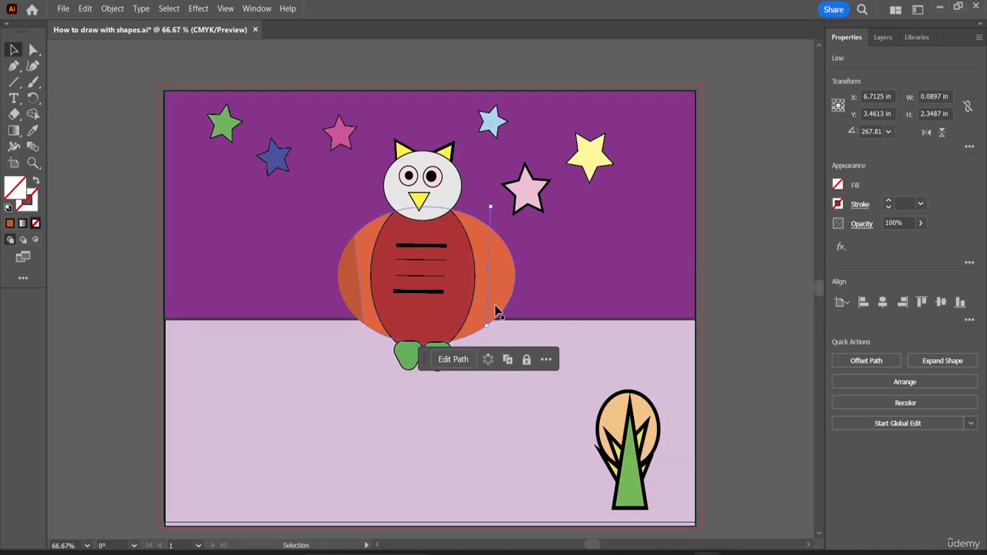
{"action": "left_click", "coordinate": [506, 276], "text": "shift"}
{"action": "key", "text": "shift+m"}
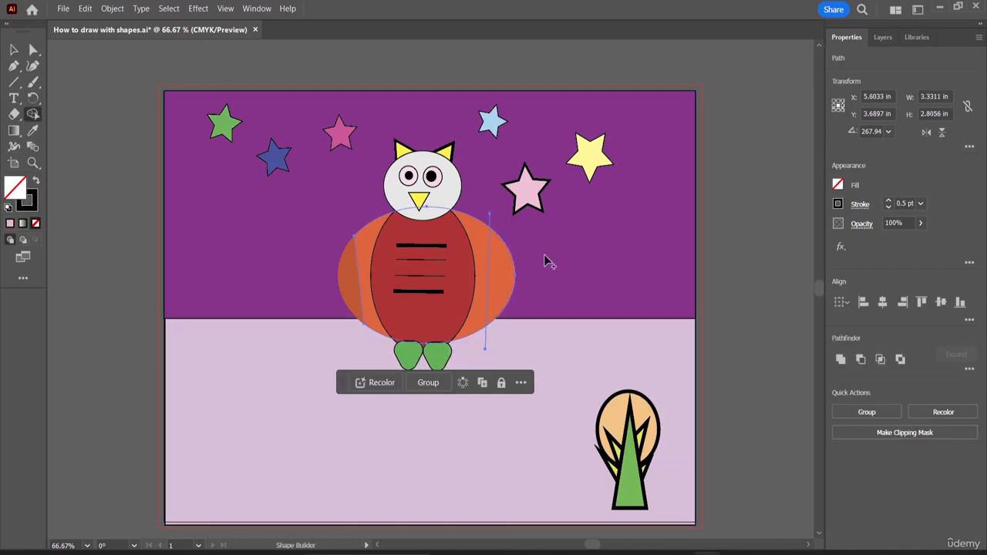
Choose the orange C 0, M 80, Y 95 fill darkened to K 15, and fill the outer right wing section with Shape Builder
{"action": "left_click", "coordinate": [839, 185]}
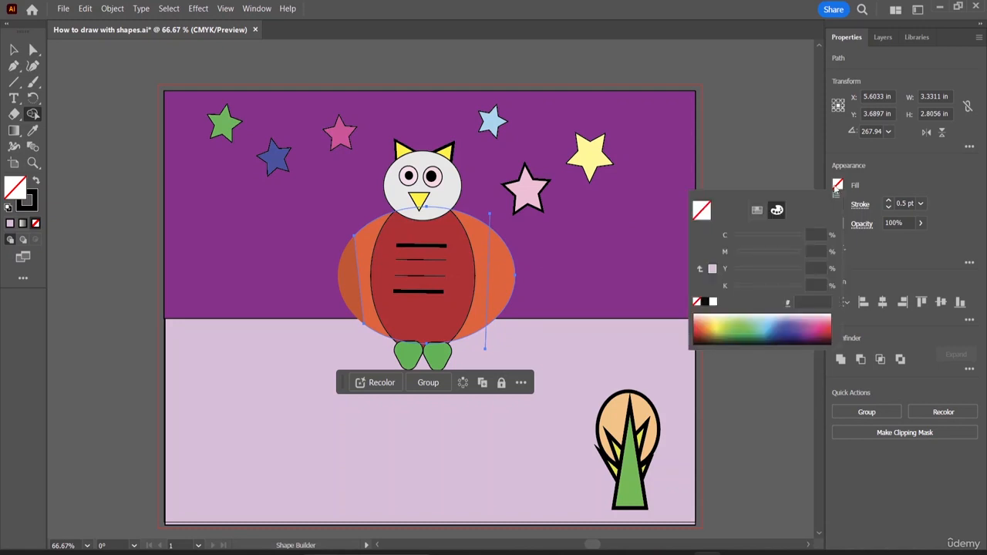
{"action": "left_click", "coordinate": [759, 211]}
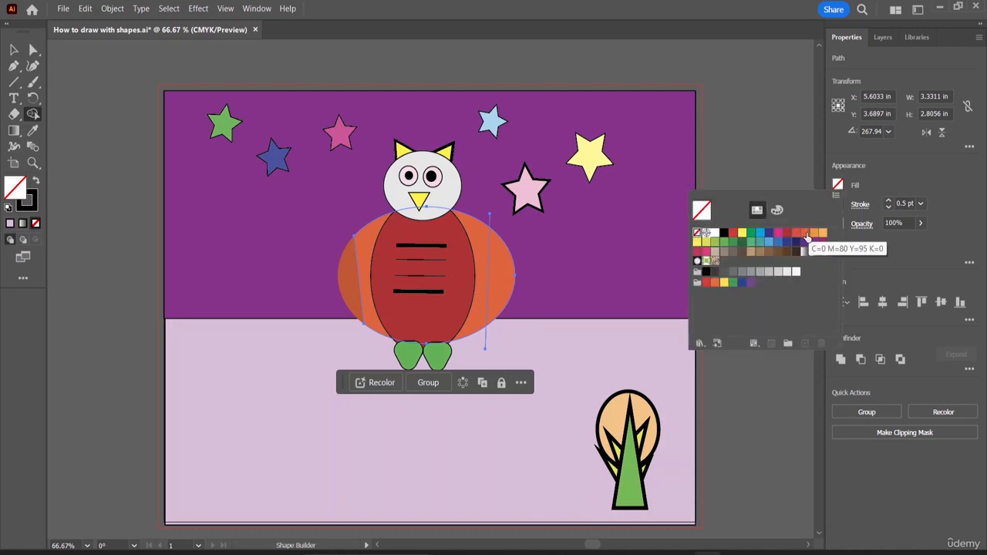
{"action": "left_click", "coordinate": [805, 234]}
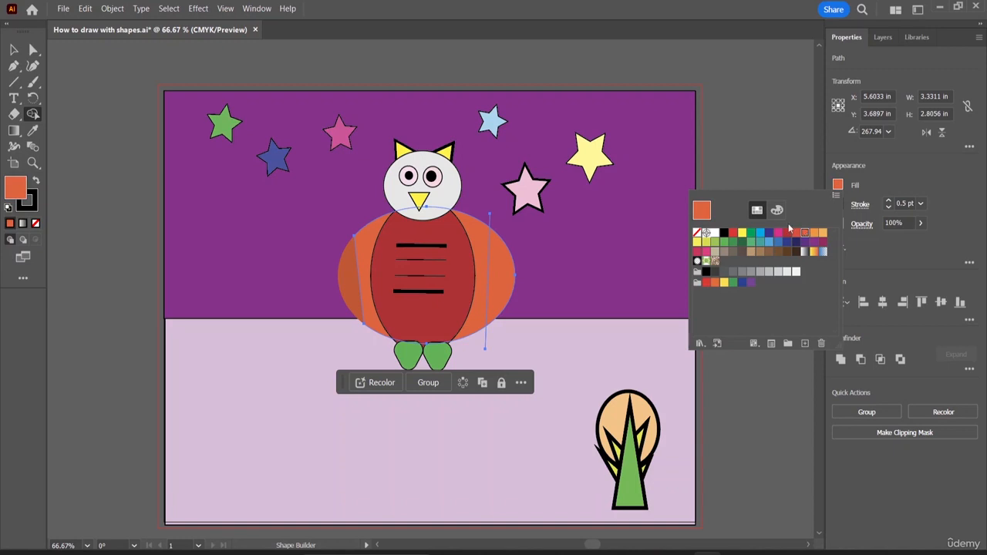
{"action": "left_click", "coordinate": [777, 210]}
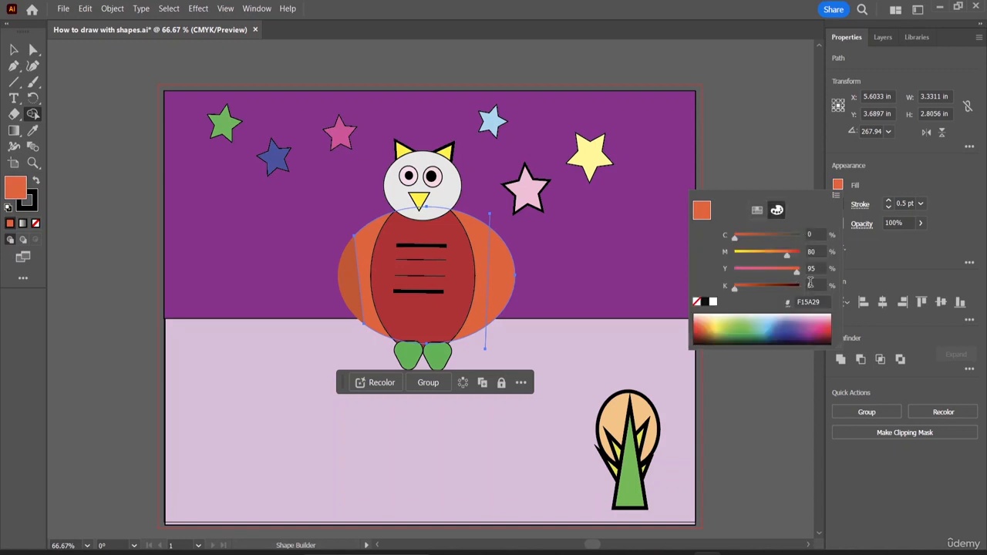
{"action": "left_click", "coordinate": [811, 285]}
{"action": "key", "text": "BackSpace"}
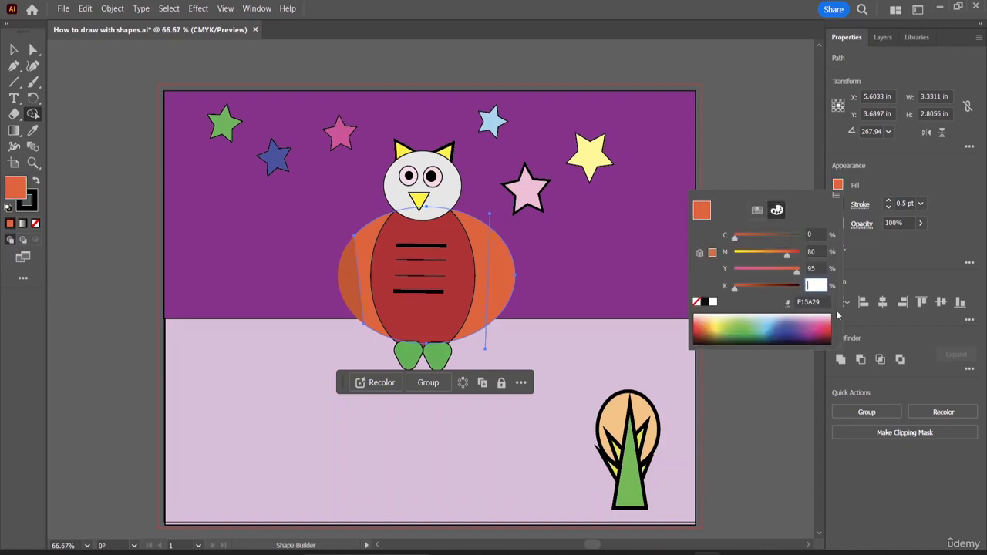
{"action": "type", "text": "15"}
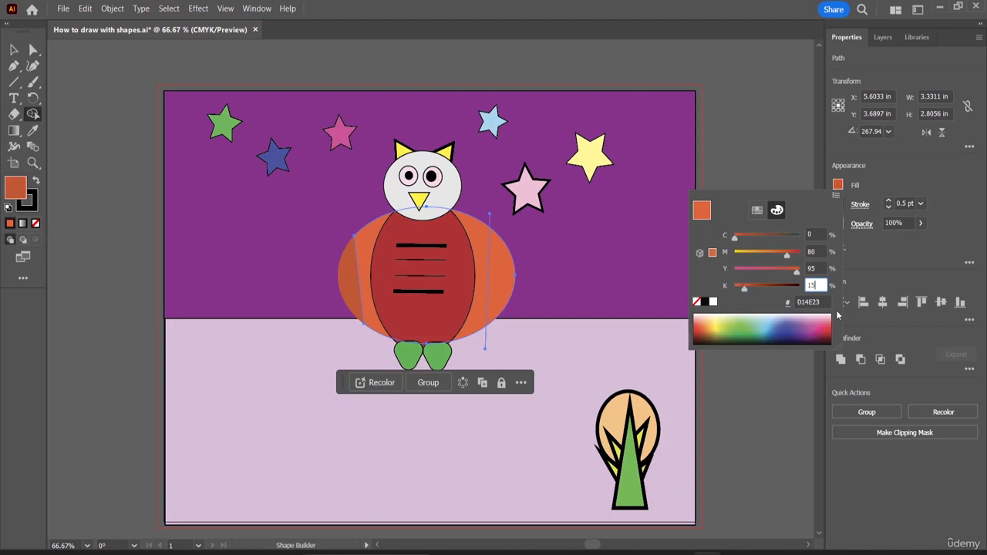
{"action": "left_click", "coordinate": [837, 315]}
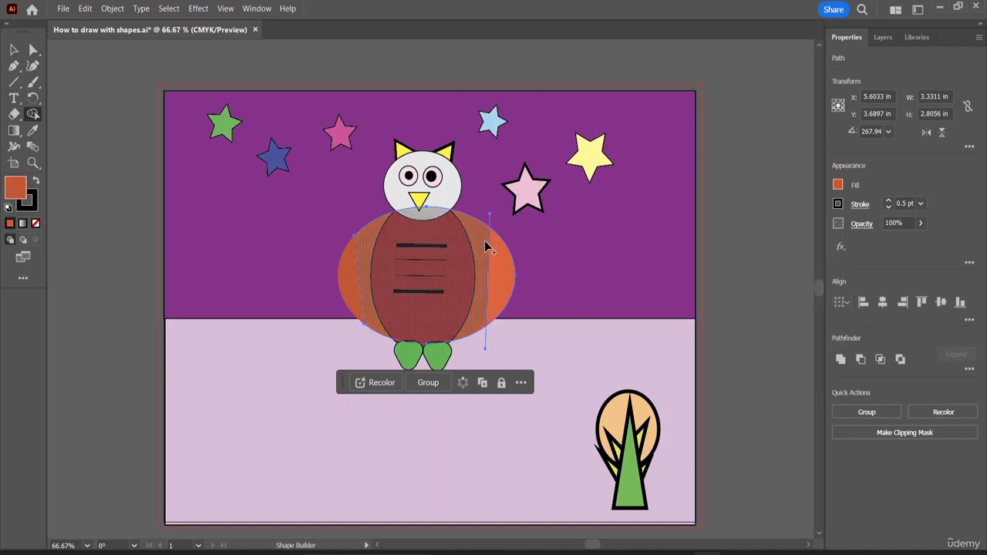
{"action": "left_click", "coordinate": [508, 281]}
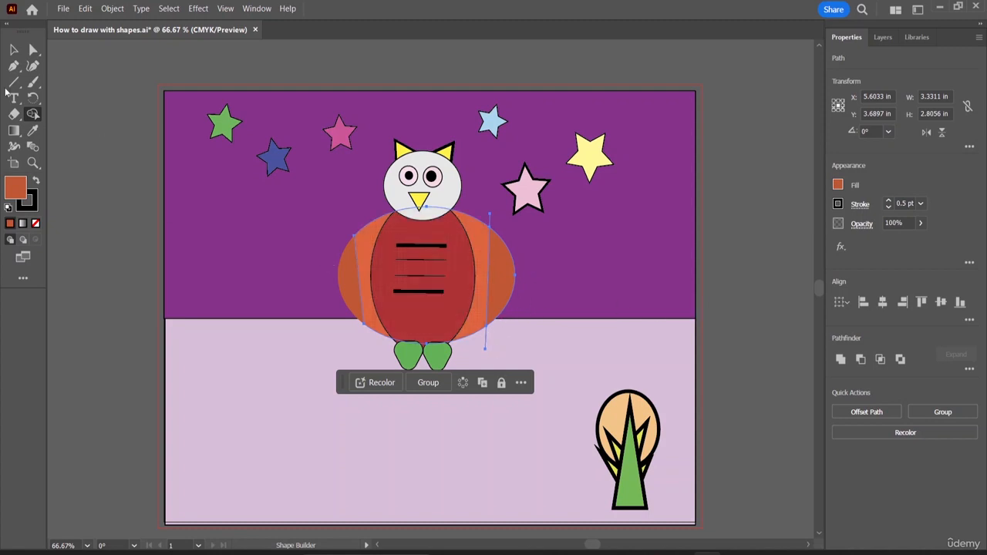
Delete the leftover pieces of the right dividing line that stick out below and above the orange ellipse
{"action": "key", "text": "v"}
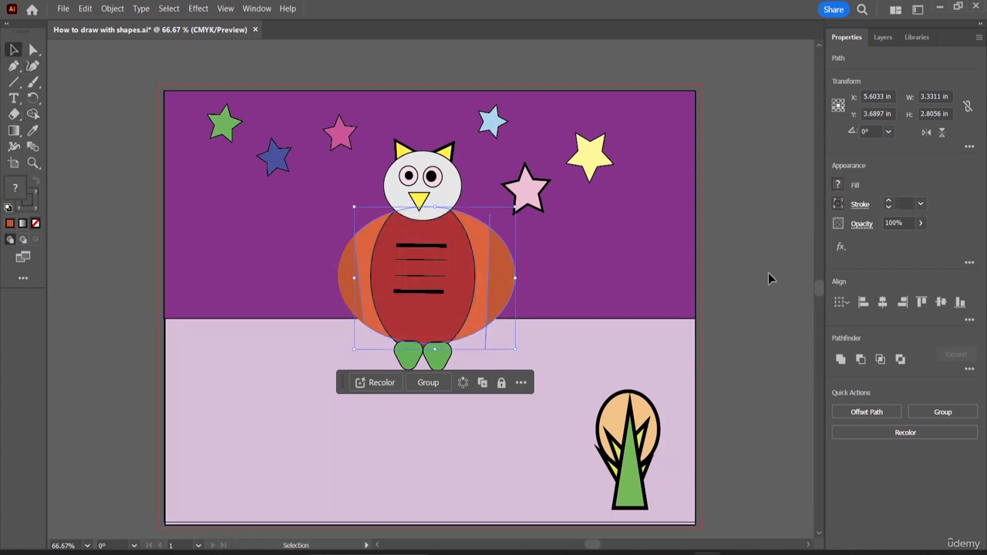
{"action": "left_click", "coordinate": [706, 313]}
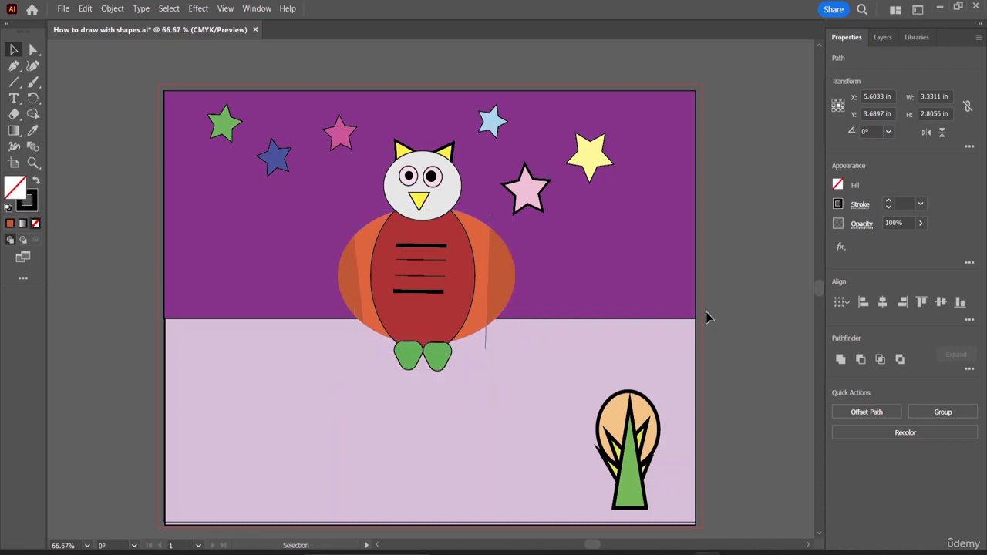
{"action": "left_click", "coordinate": [488, 336]}
{"action": "left_click", "coordinate": [485, 338]}
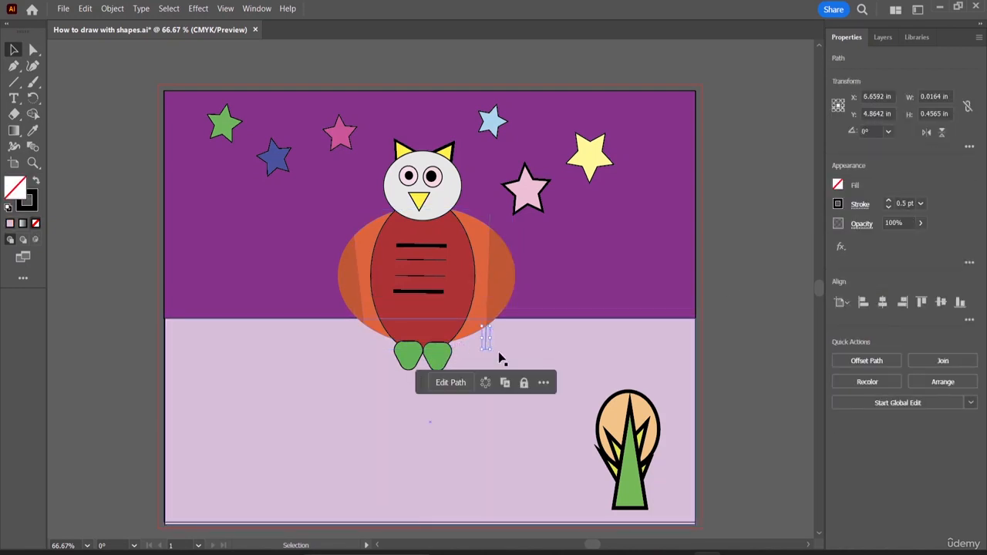
{"action": "key", "text": "Delete"}
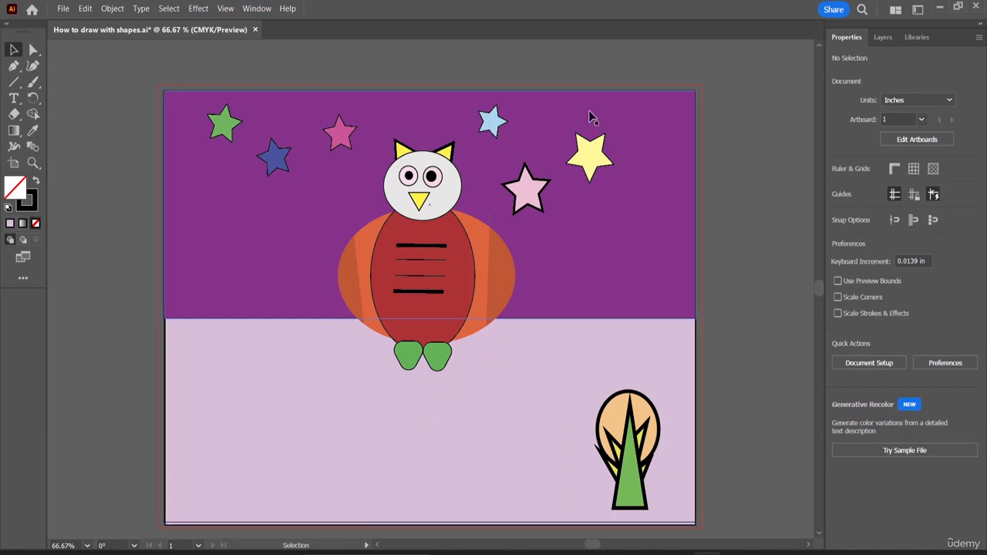
{"action": "left_click", "coordinate": [490, 221]}
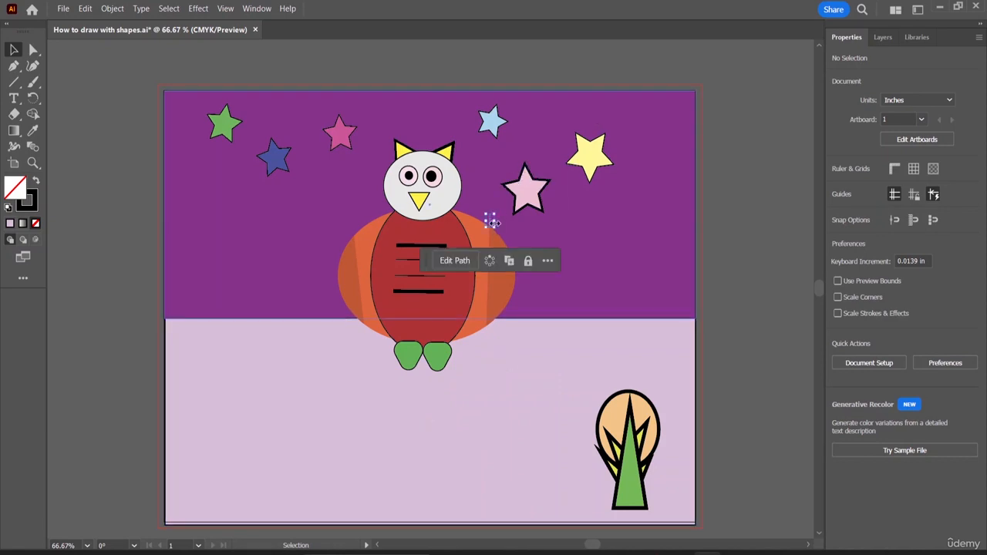
{"action": "key", "text": "Delete"}
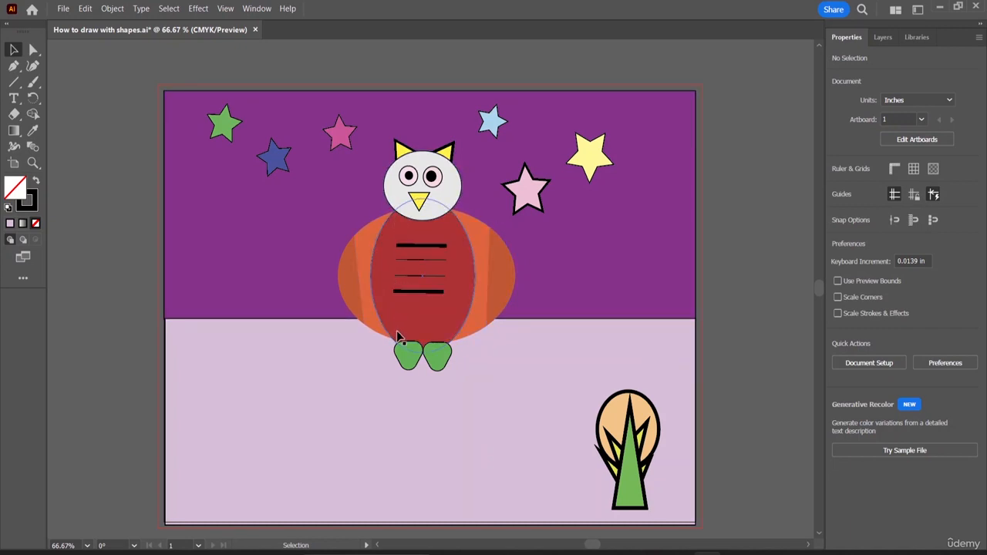
Draw a slanted line about 2.17 in tall from the neck down along the left side of the red body ellipse
{"action": "left_click", "coordinate": [14, 82]}
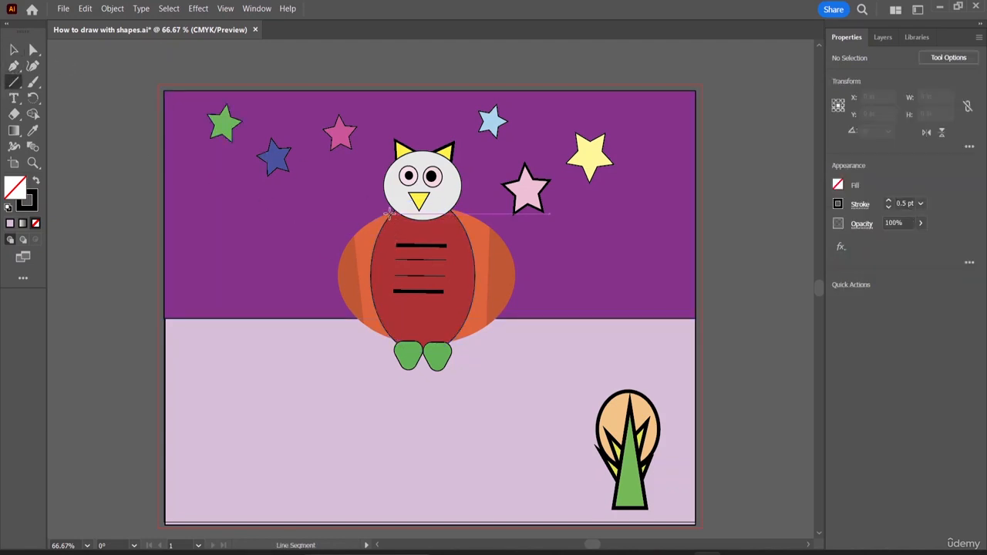
{"action": "left_click_drag", "start_coordinate": [394, 217], "coordinate": [374, 321]}
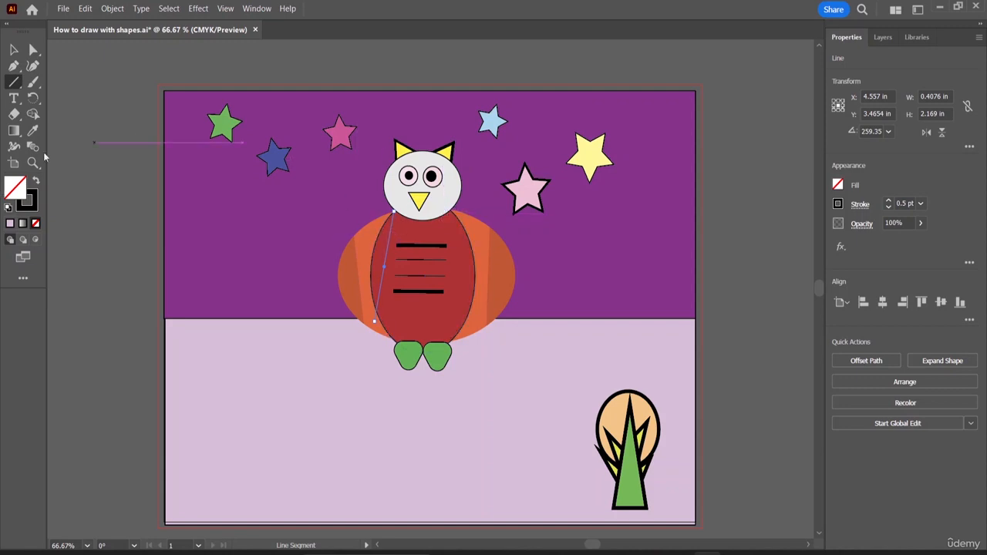
Select the slanted line together with the red body ellipse for the Shape Builder tool
{"action": "left_click", "coordinate": [13, 49]}
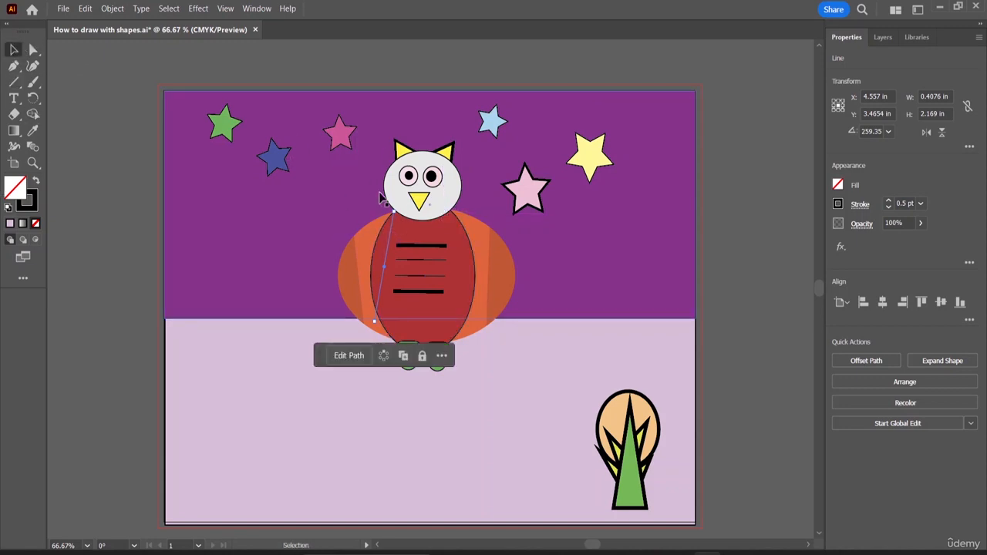
{"action": "left_click", "coordinate": [389, 256], "text": "shift"}
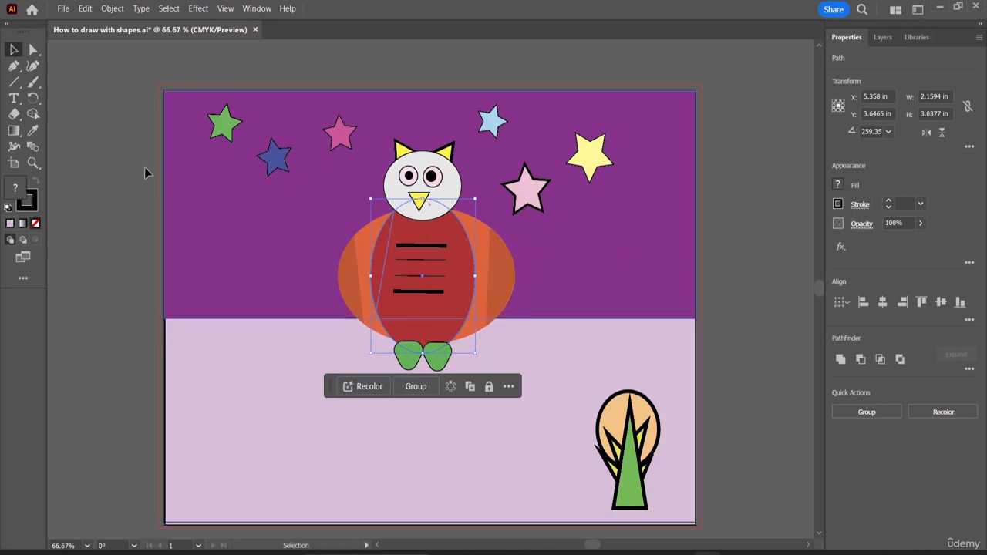
{"action": "left_click", "coordinate": [33, 115]}
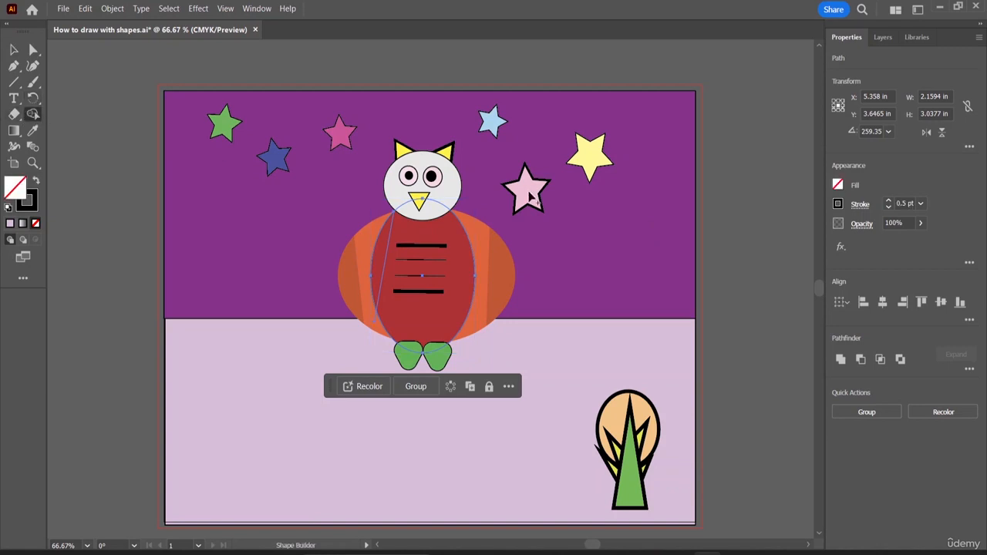
Try filling the red ellipse's section outside the slanted line with red C 15, M 100, Y 90 darkened to K 20, and undo the fill
{"action": "left_click", "coordinate": [838, 186]}
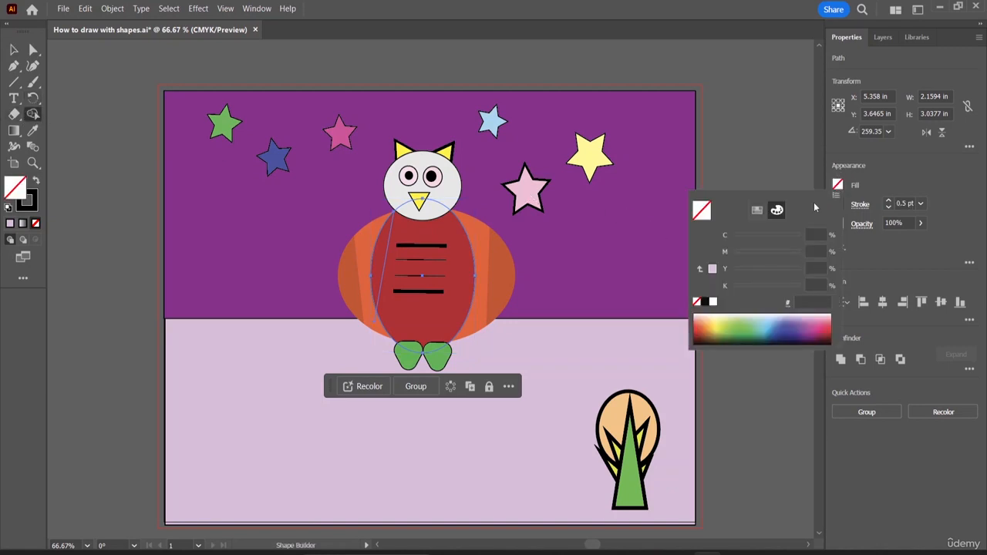
{"action": "left_click", "coordinate": [756, 211]}
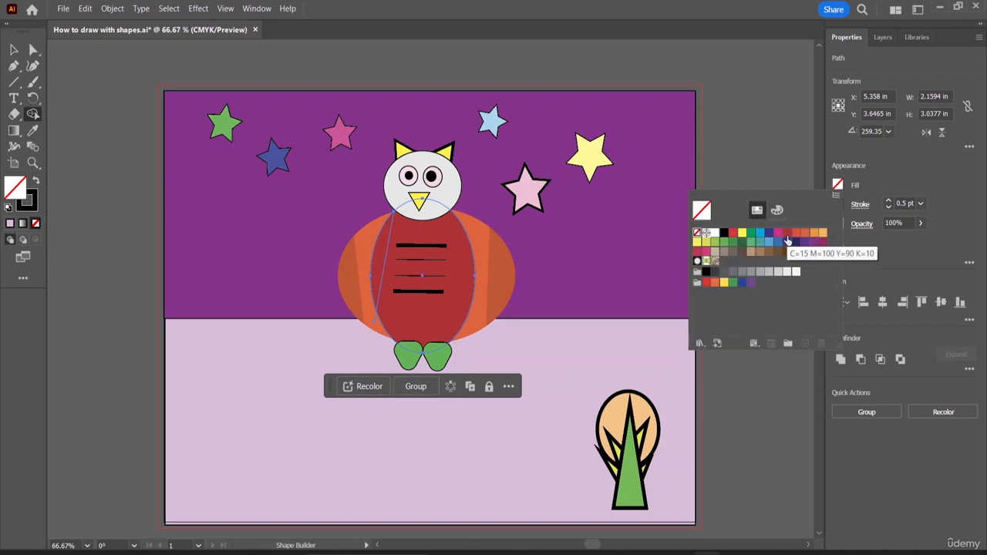
{"action": "left_click", "coordinate": [786, 235]}
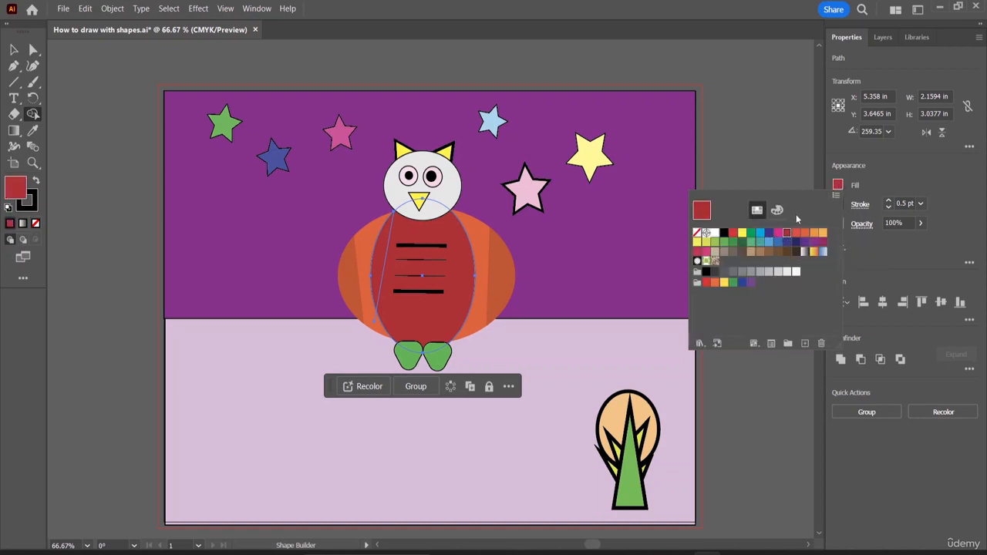
{"action": "left_click", "coordinate": [776, 211]}
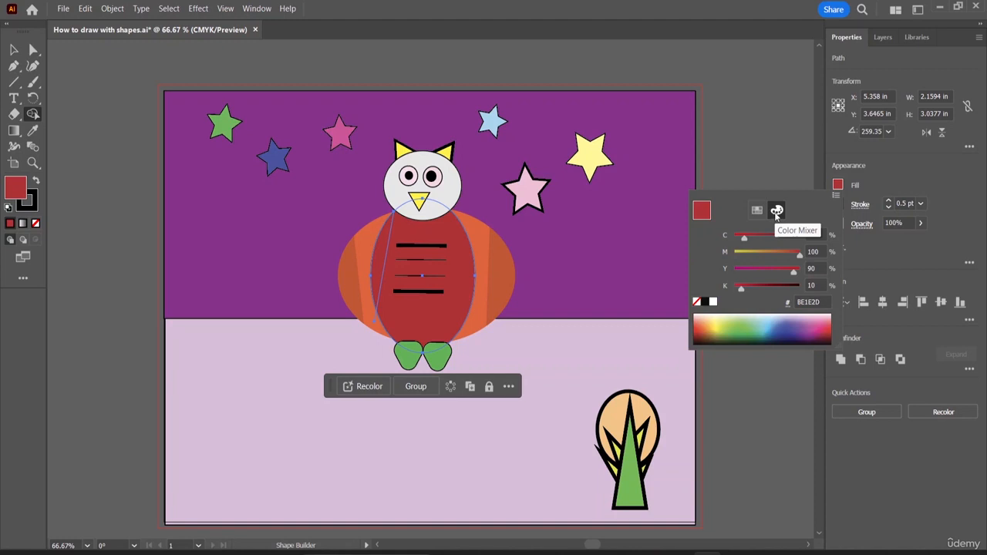
{"action": "left_click", "coordinate": [816, 286]}
{"action": "key", "text": "BackSpace"}
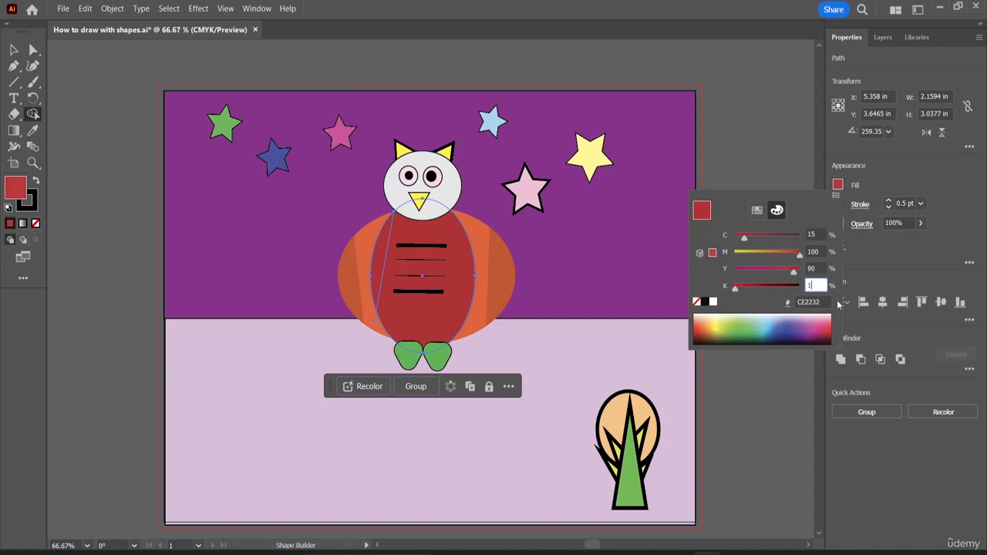
{"action": "type", "text": "20"}
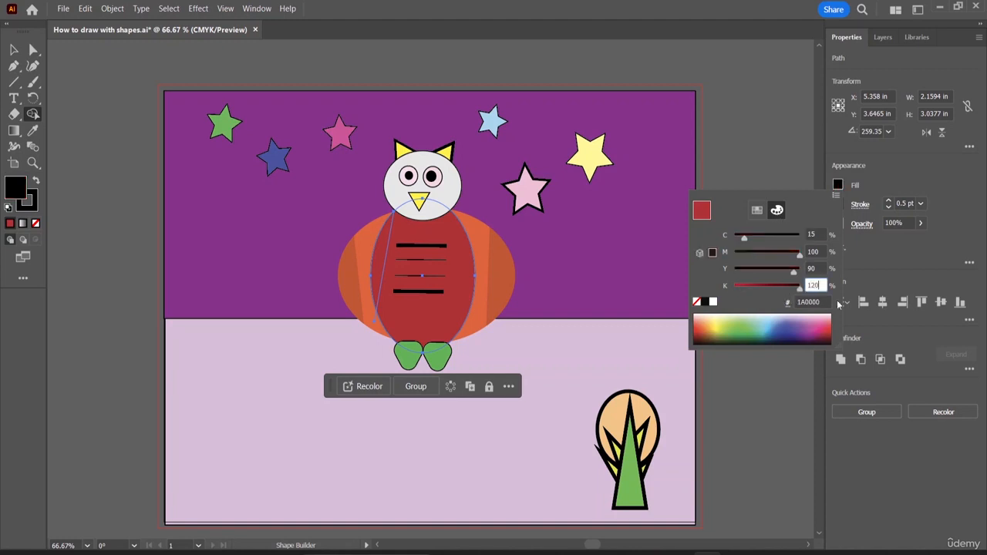
{"action": "key", "text": "BackSpace"}
{"action": "key", "text": "BackSpace"}
{"action": "key", "text": "BackSpace"}
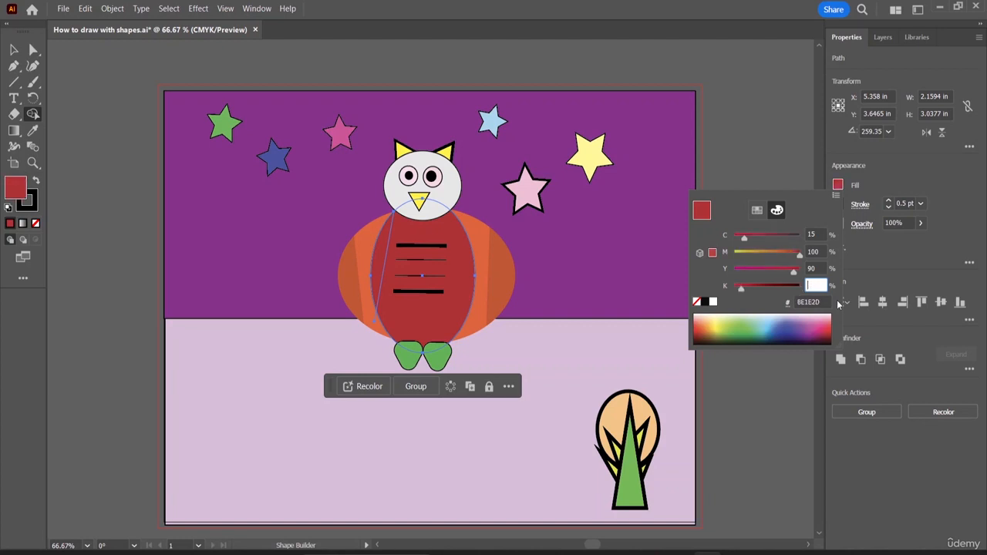
{"action": "type", "text": "10"}
{"action": "key", "text": "Return"}
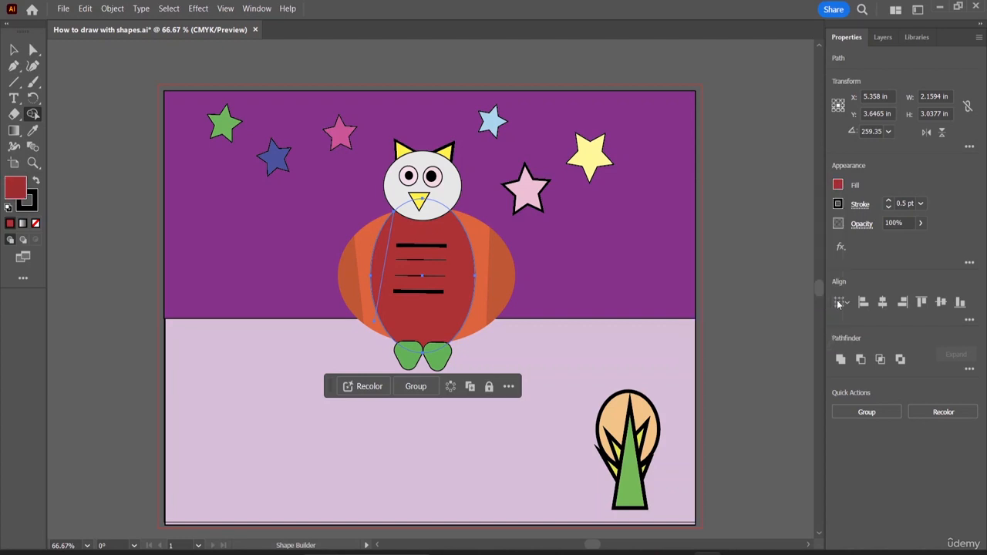
{"action": "left_click", "coordinate": [380, 260]}
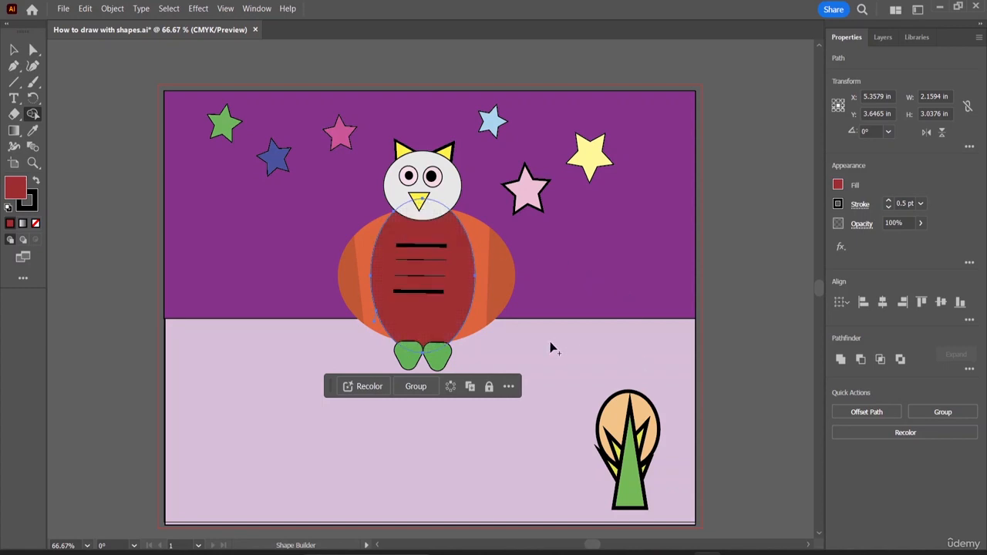
{"action": "key", "text": "ctrl+z"}
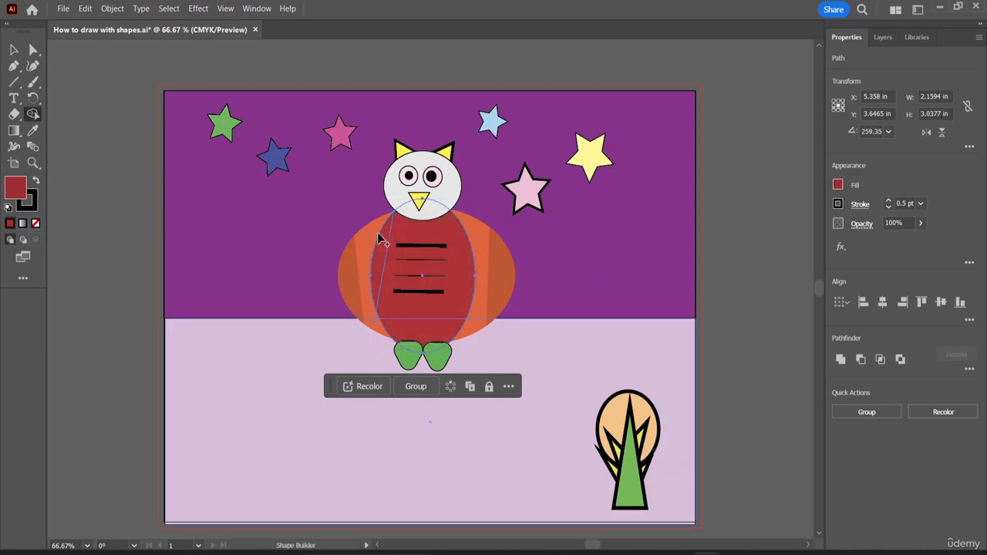
{"action": "left_click", "coordinate": [839, 185]}
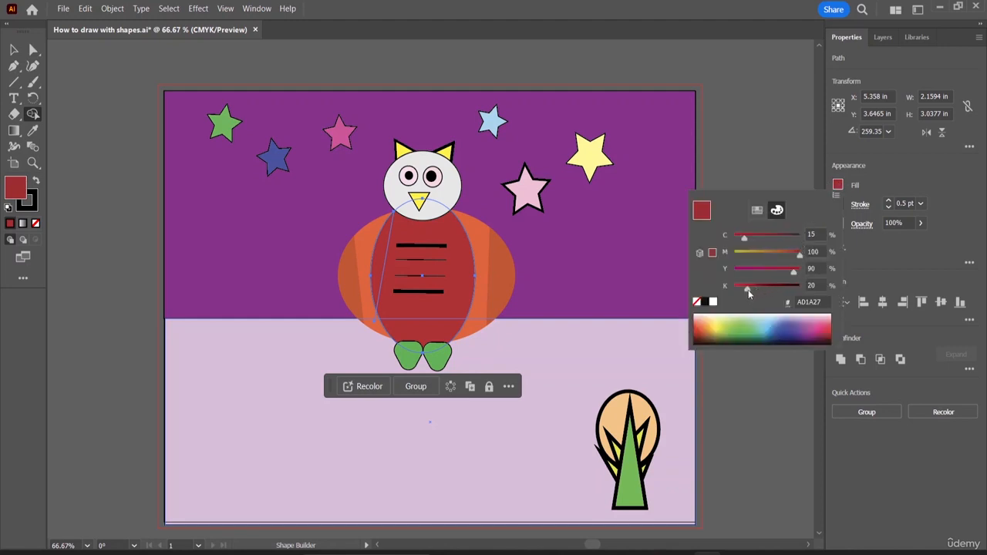
{"action": "left_click_drag", "start_coordinate": [748, 292], "coordinate": [732, 286]}
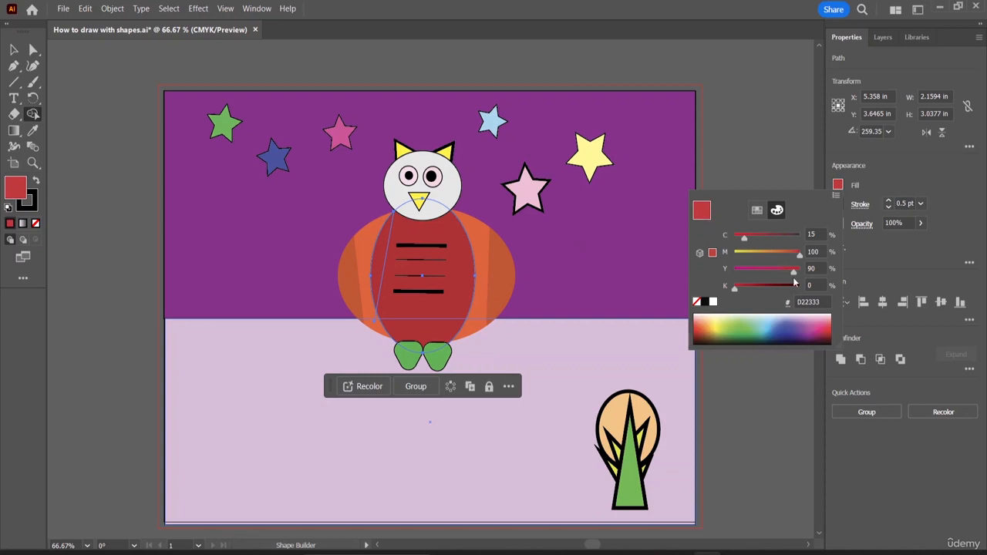
{"action": "left_click_drag", "start_coordinate": [793, 268], "coordinate": [760, 276]}
{"action": "left_click", "coordinate": [725, 289]}
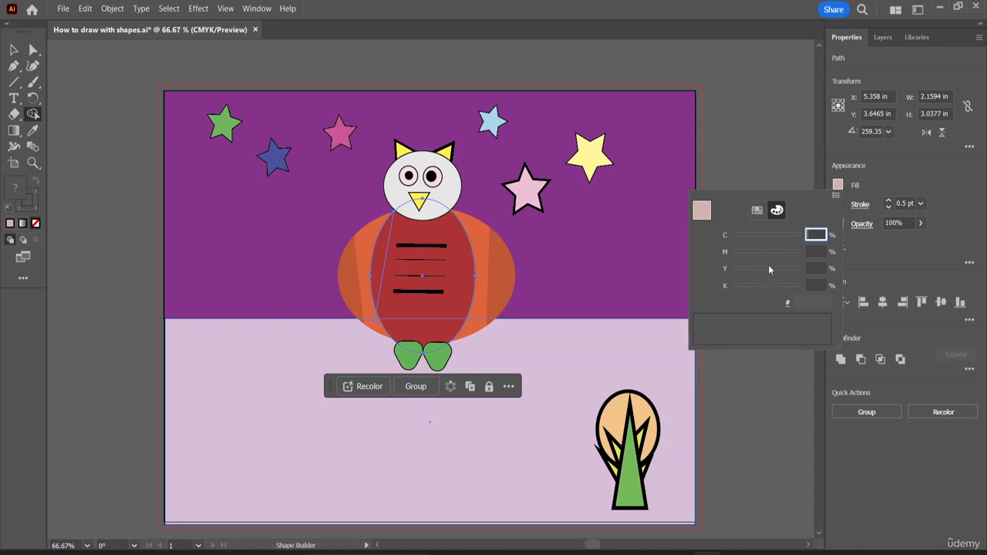
Mix a dark maroon fill of C 29, M 100, Y 25, K 73 and fill the narrow outer-left section of the red ellipse with Shape Builder
{"action": "left_click", "coordinate": [757, 210]}
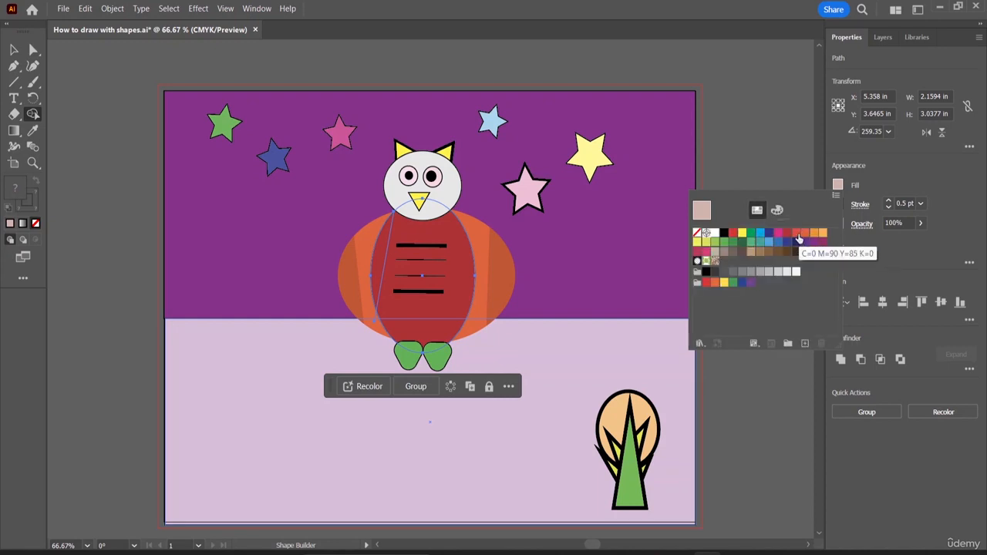
{"action": "left_click", "coordinate": [785, 234]}
{"action": "left_click", "coordinate": [776, 211]}
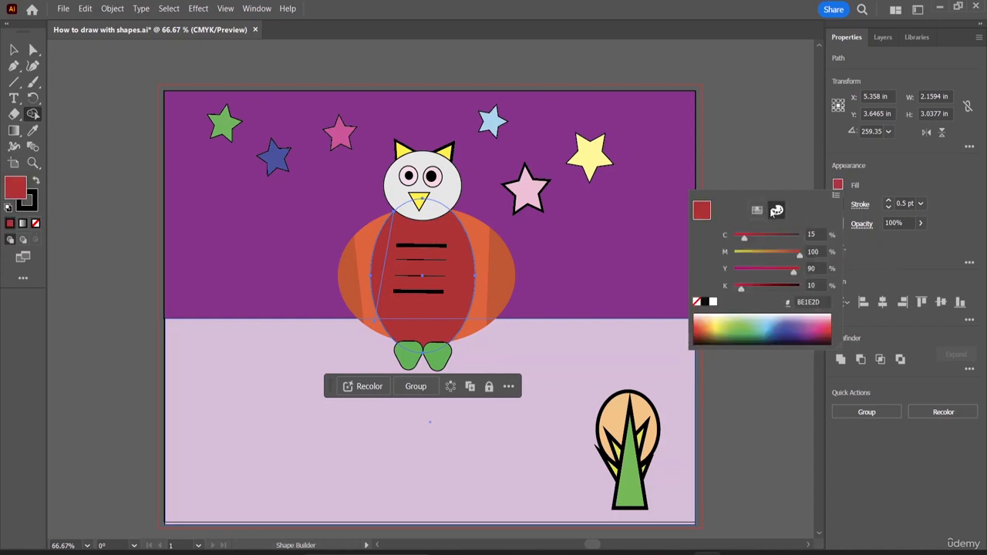
{"action": "left_click_drag", "start_coordinate": [744, 239], "coordinate": [752, 238]}
{"action": "mouse_move", "coordinate": [789, 273]}
{"action": "left_mouse_down"}
{"action": "mouse_move", "coordinate": [751, 274]}
{"action": "mouse_move", "coordinate": [754, 286]}
{"action": "mouse_move", "coordinate": [781, 285]}
{"action": "left_mouse_up"}
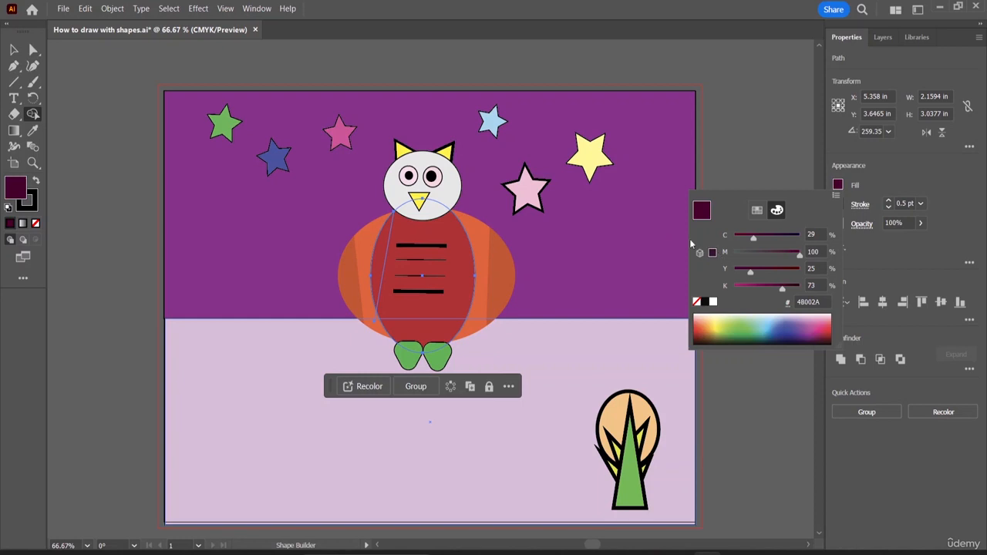
{"action": "left_click", "coordinate": [877, 179]}
{"action": "left_click", "coordinate": [375, 254]}
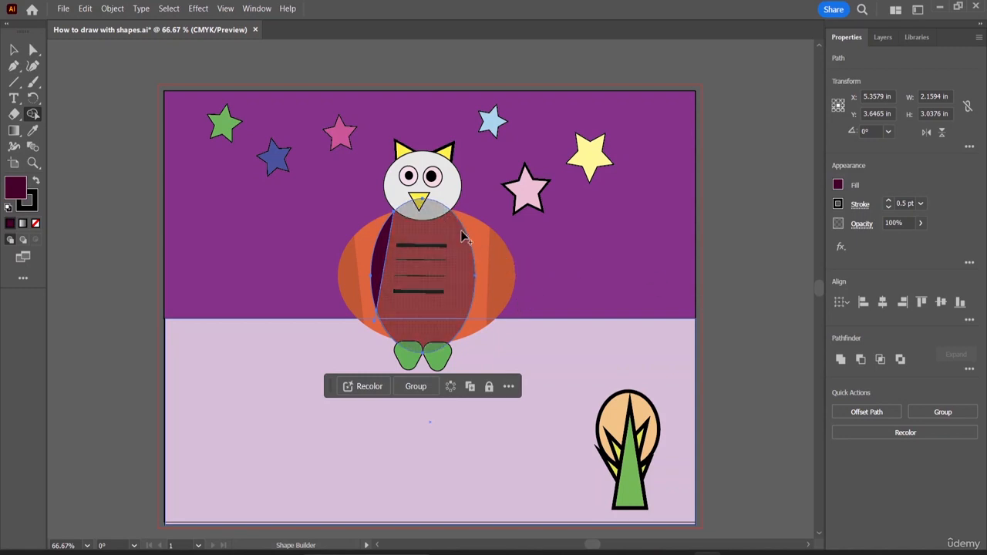
{"action": "left_click", "coordinate": [13, 49]}
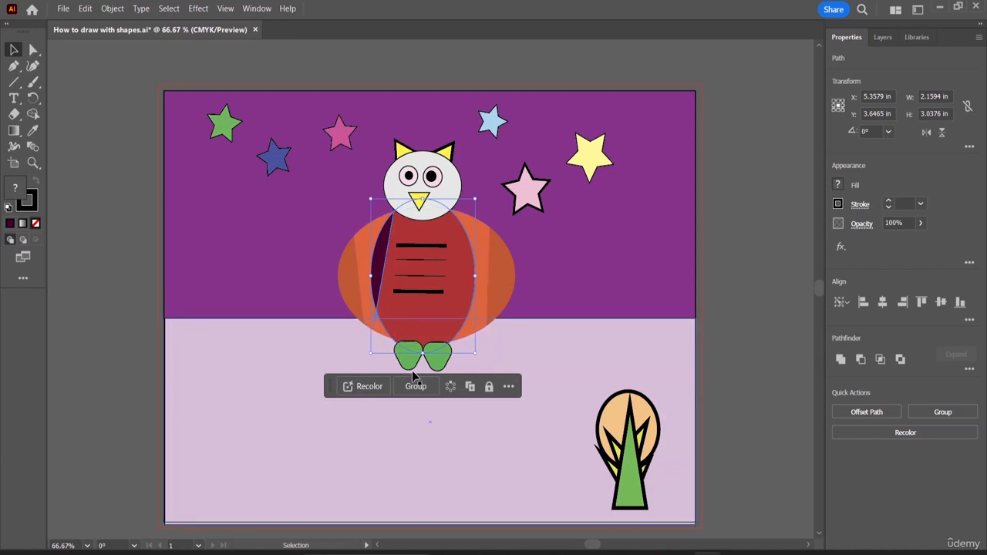
{"action": "key", "text": "Delete"}
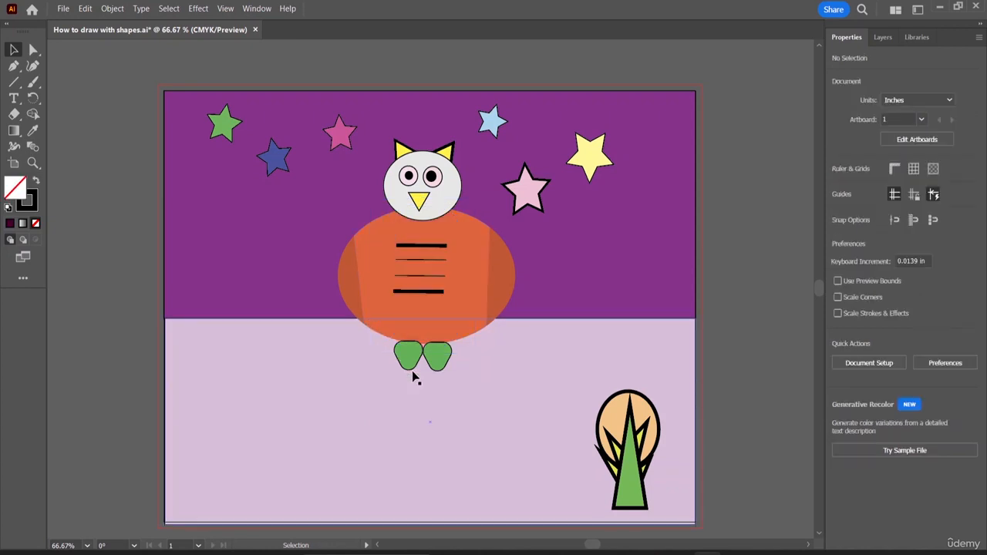
{"action": "key", "text": "ctrl+z"}
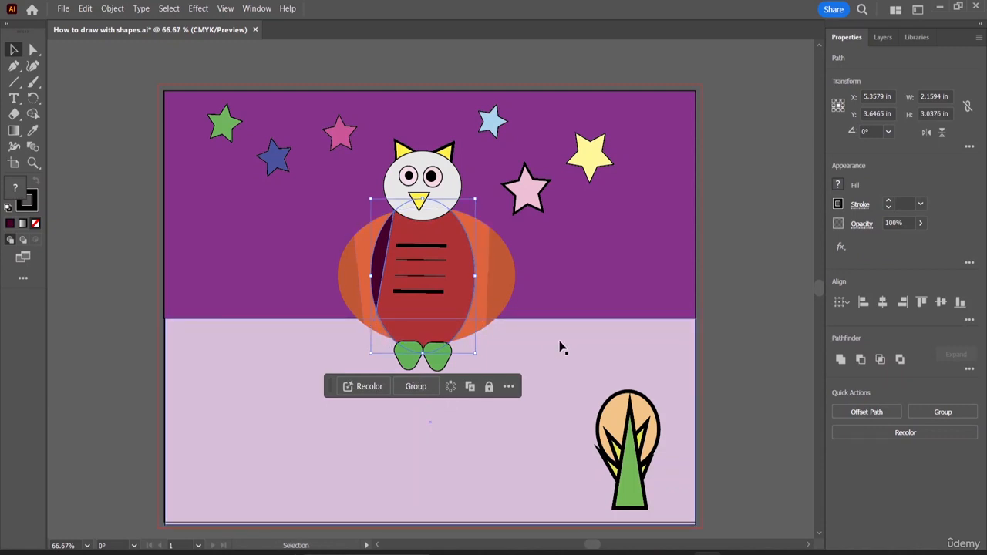
Delete the leftover piece of the slanted line that sticks out below the dark maroon section
{"action": "left_click", "coordinate": [502, 351]}
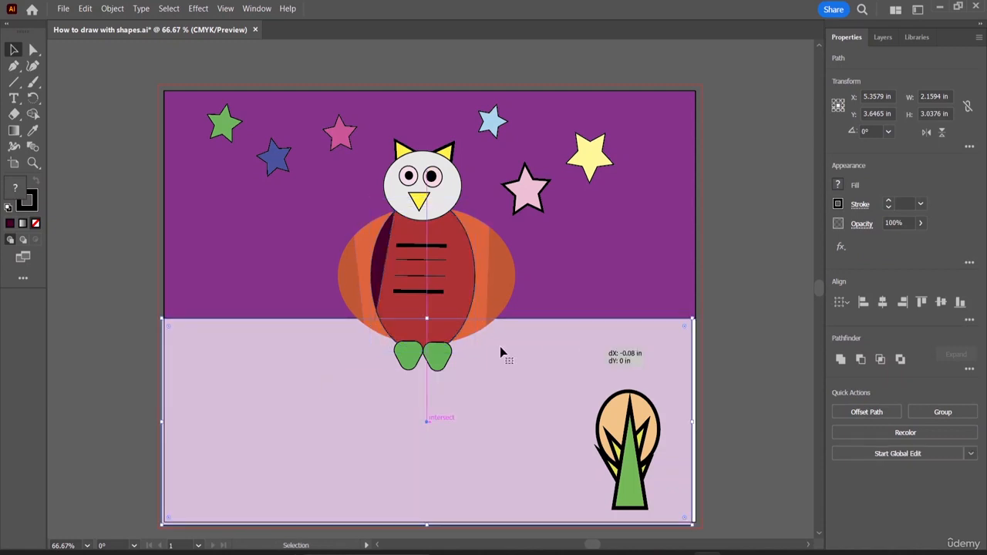
{"action": "left_click", "coordinate": [375, 314]}
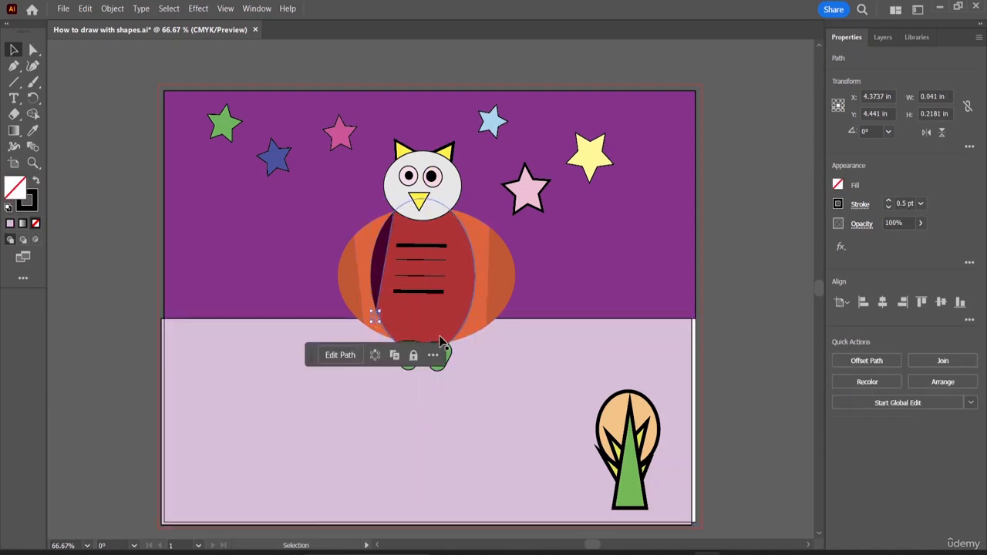
{"action": "key", "text": "ctrl+shift+a"}
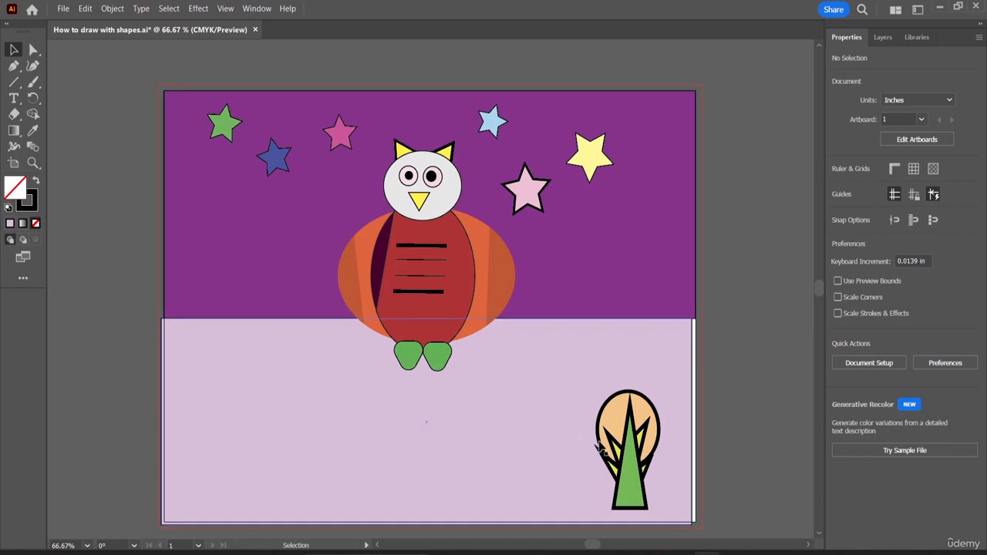
Move the light purple ground rectangle slightly to the right to cover the artboard's lower part, and select the tree's orange ellipse
{"action": "left_click_drag", "start_coordinate": [550, 390], "coordinate": [592, 389]}
{"action": "left_click", "coordinate": [624, 433]}
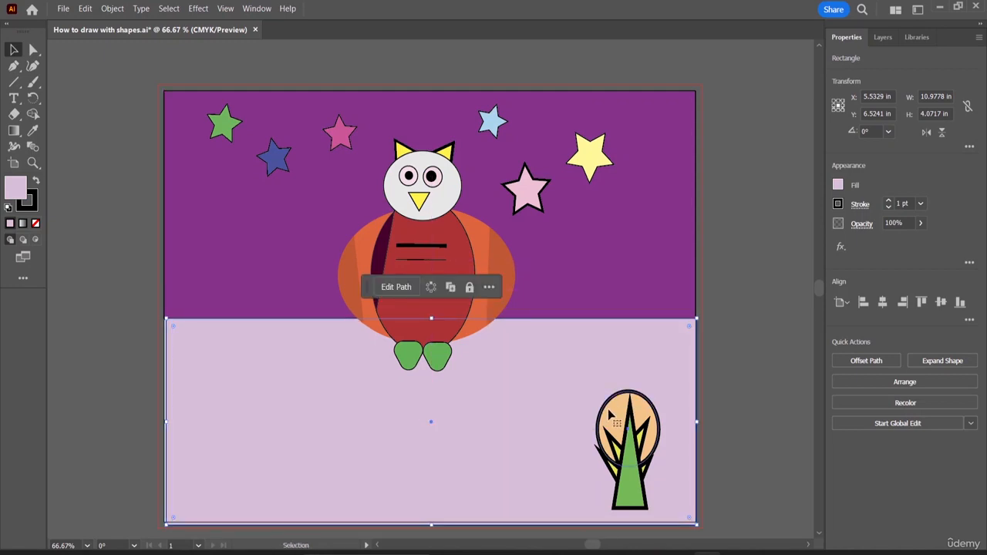
{"action": "left_click", "coordinate": [643, 462]}
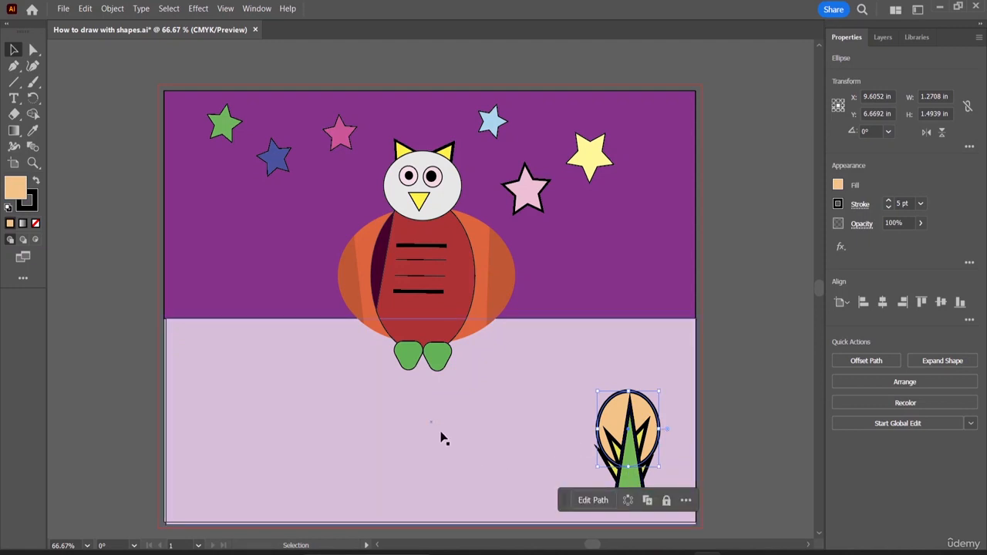
Draw a diagonal line about 4.38 in wide and 4.48 in tall from above the ground rectangle's upper edge to below its lower edge
{"action": "left_click", "coordinate": [443, 438]}
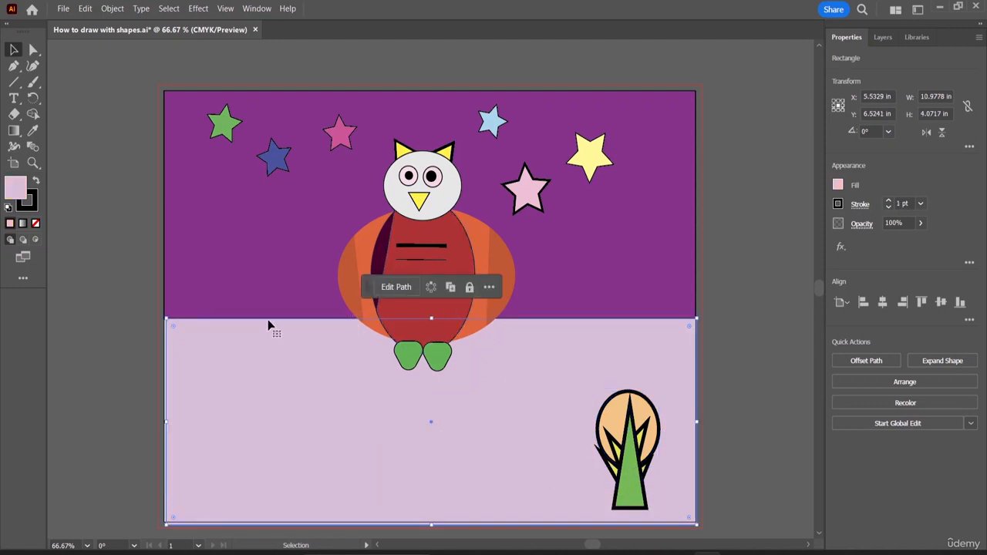
{"action": "left_click", "coordinate": [13, 82]}
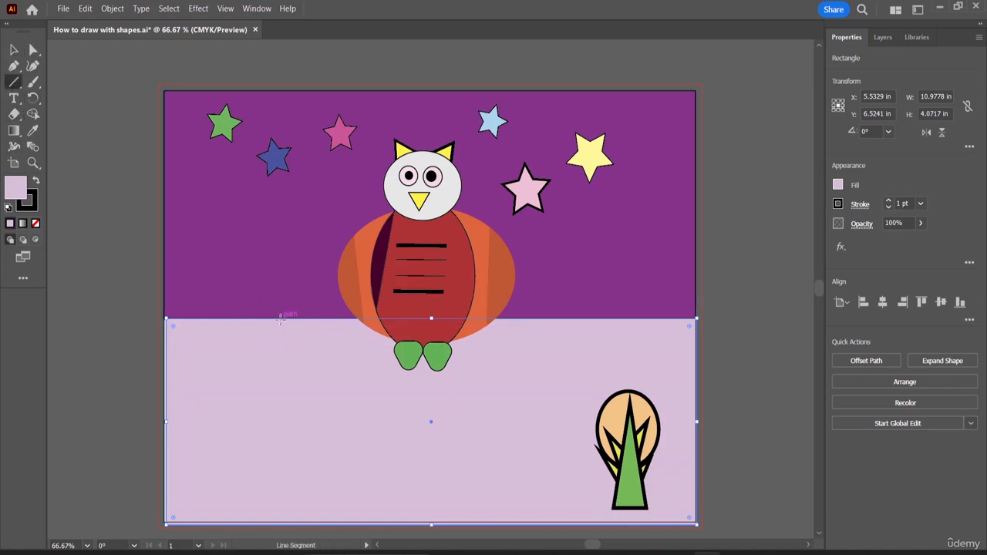
{"action": "left_click_drag", "start_coordinate": [272, 307], "coordinate": [483, 533]}
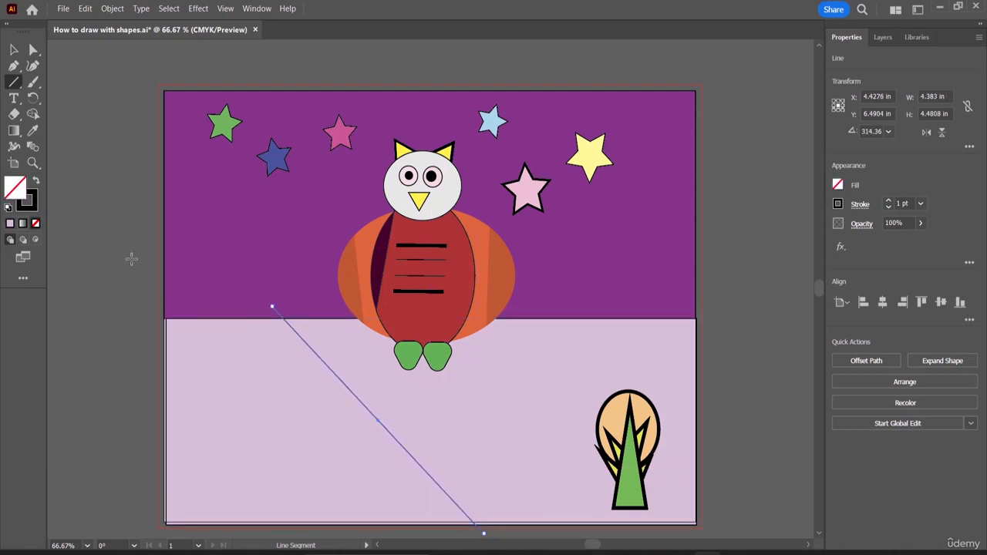
Select the diagonal line with the ground rectangle for Shape Builder and mix a fill of C 10.59, M 26.27, Y 0, K 15
{"action": "left_click", "coordinate": [15, 50]}
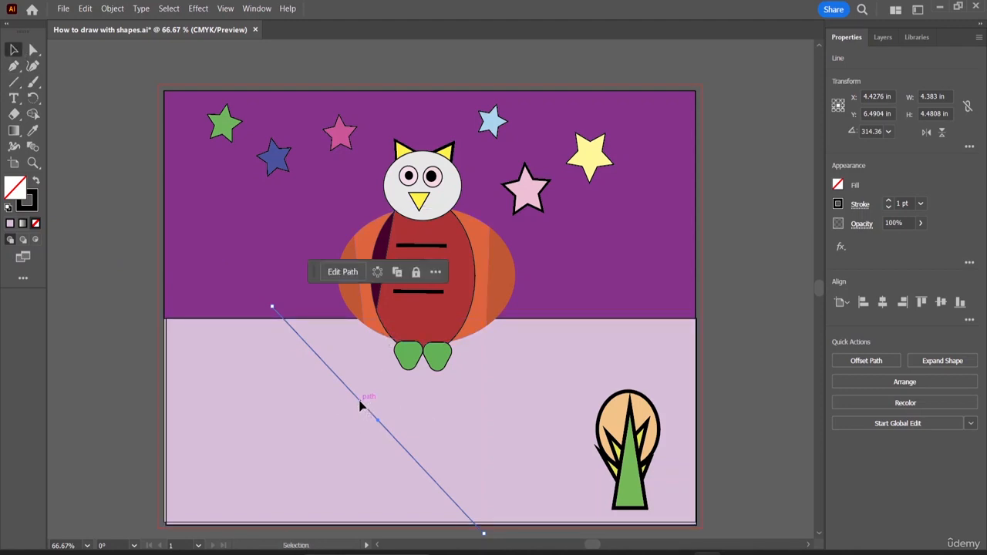
{"action": "left_click", "coordinate": [581, 527], "text": "shift"}
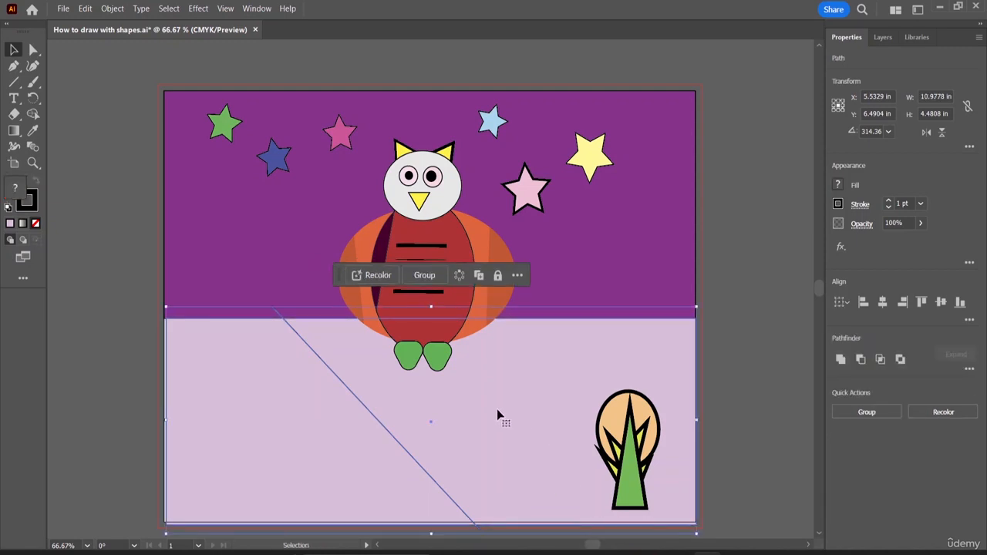
{"action": "left_click", "coordinate": [33, 114]}
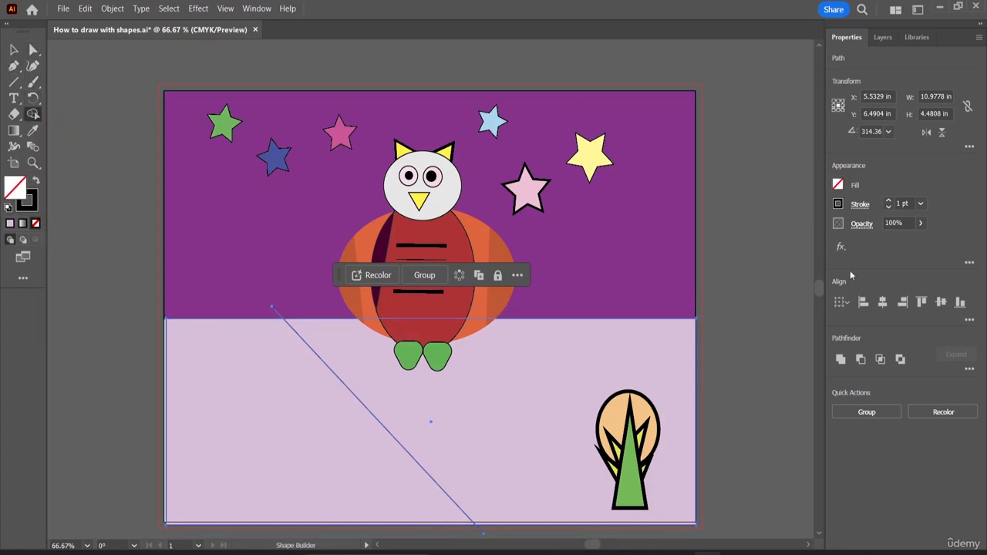
{"action": "left_click", "coordinate": [838, 185]}
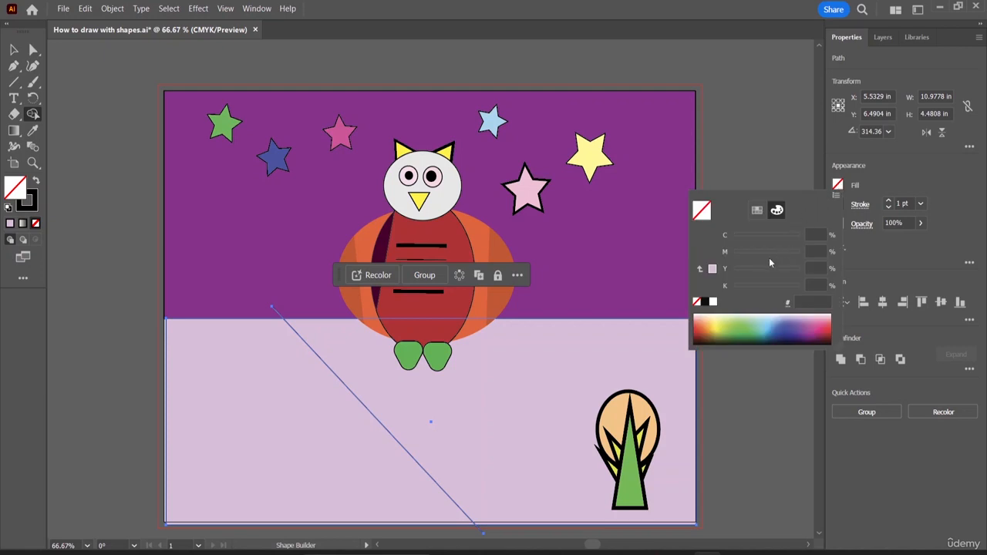
{"action": "left_click", "coordinate": [712, 270]}
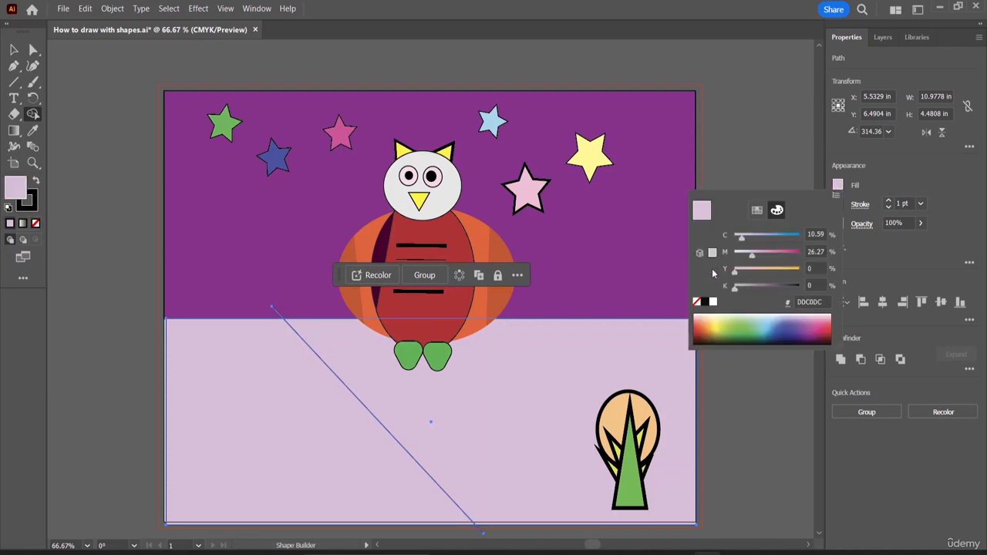
{"action": "left_click", "coordinate": [814, 285]}
{"action": "type", "text": "15"}
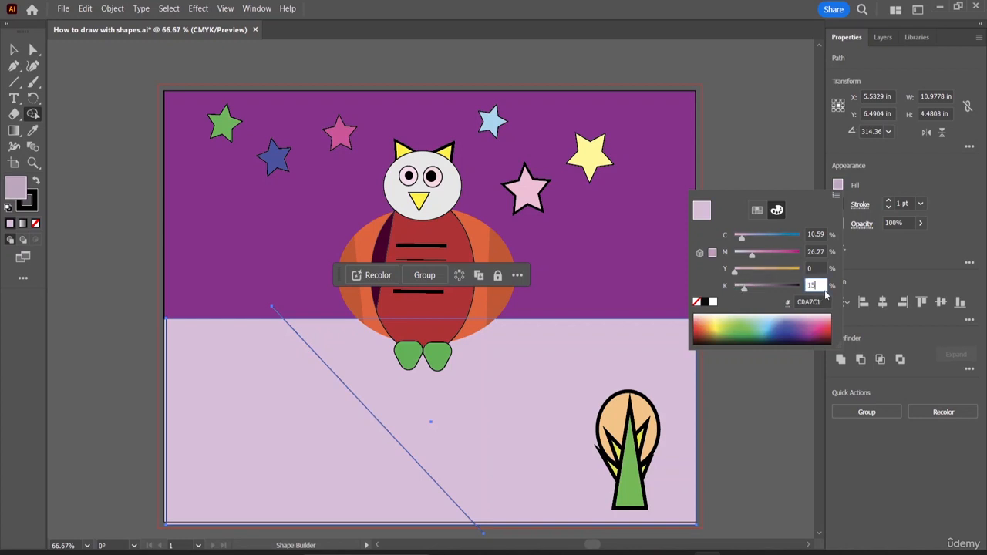
{"action": "key", "text": "Return"}
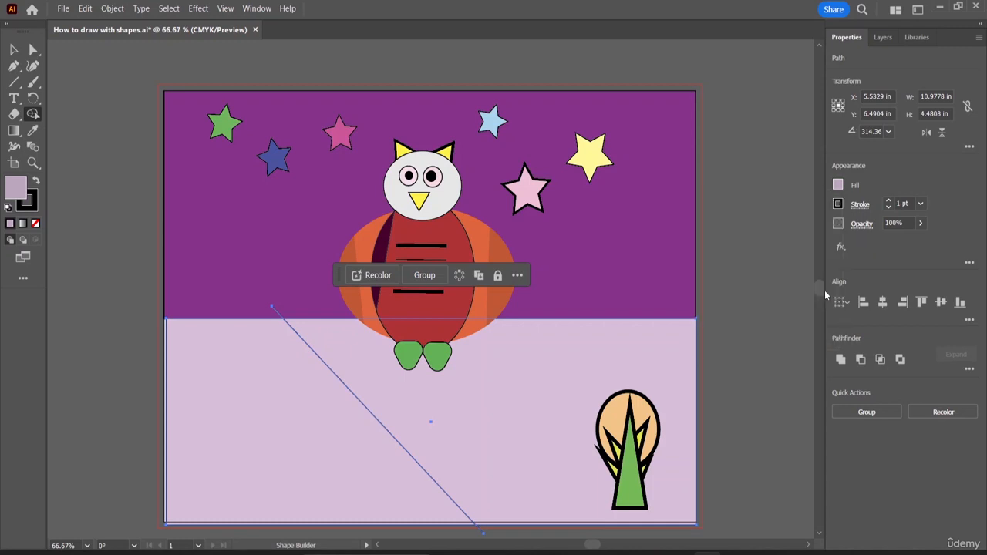
Raise the fill's magenta to 62% and fill the ground section to the right of the diagonal line with Shape Builder
{"action": "left_click", "coordinate": [838, 186]}
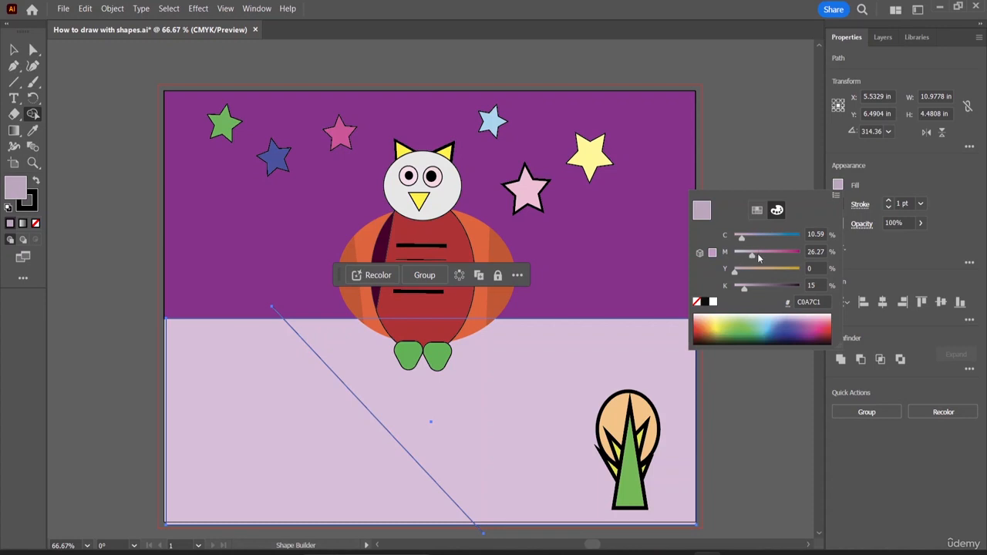
{"action": "left_click_drag", "start_coordinate": [754, 254], "coordinate": [774, 250]}
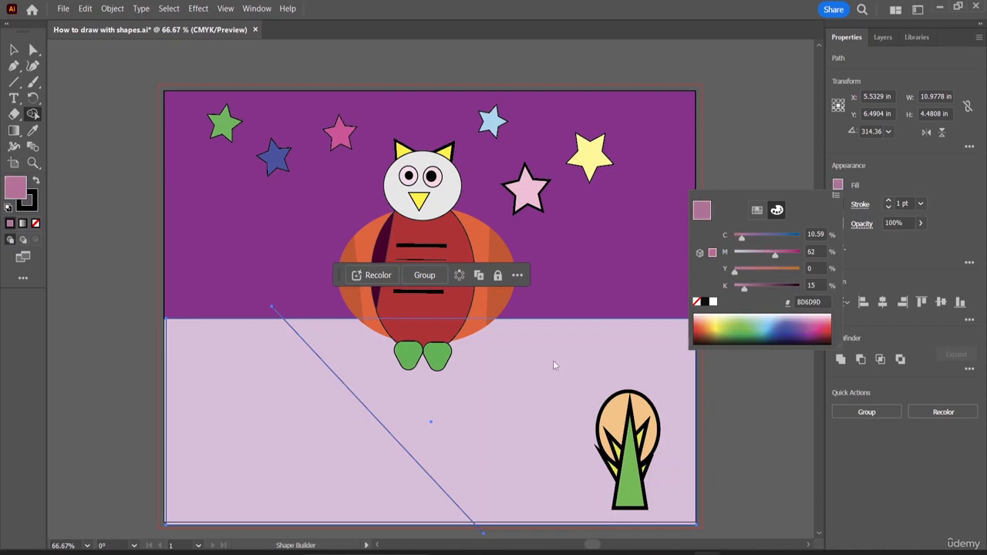
{"action": "left_click", "coordinate": [845, 343]}
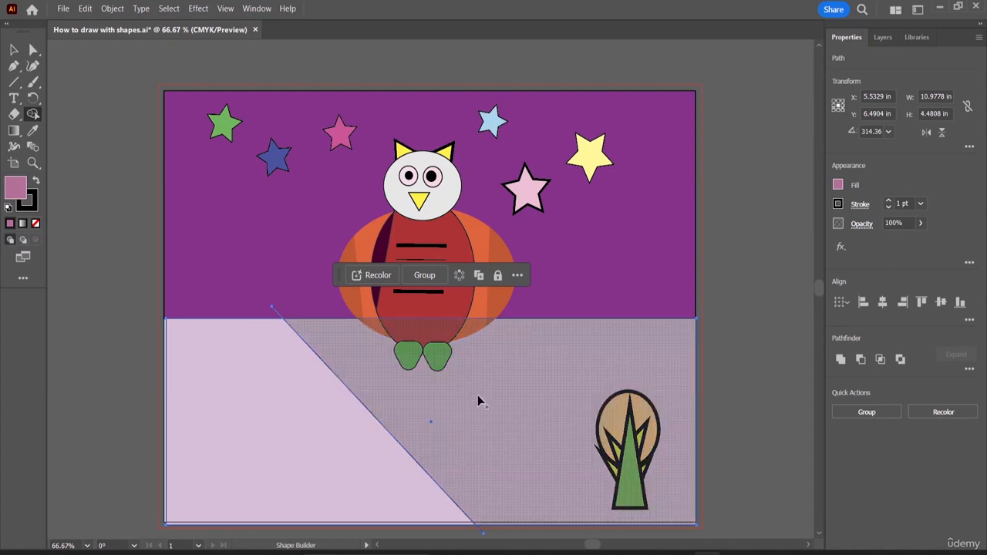
{"action": "left_click", "coordinate": [506, 417]}
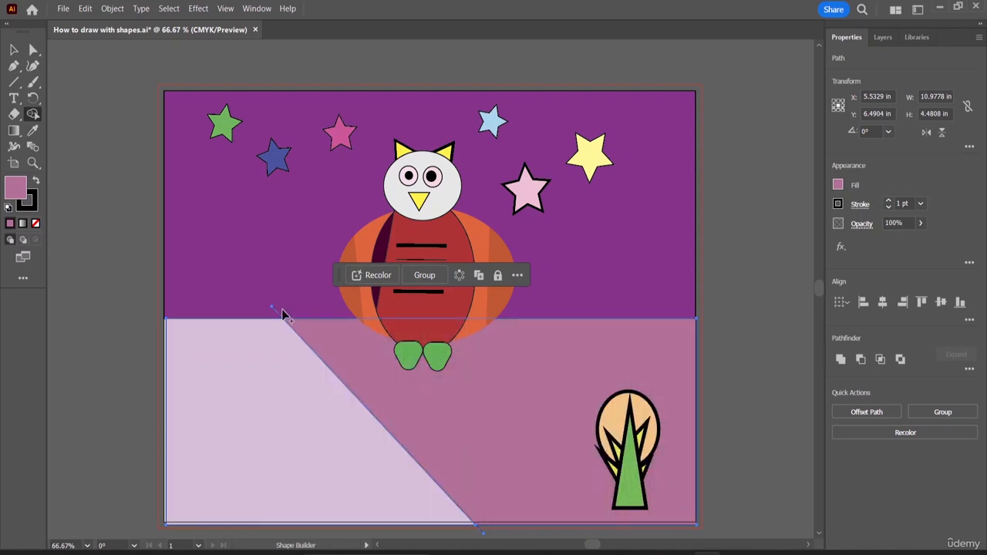
Delete the leftover piece of the diagonal line that sticks out above the ground's upper edge
{"action": "key", "text": "v"}
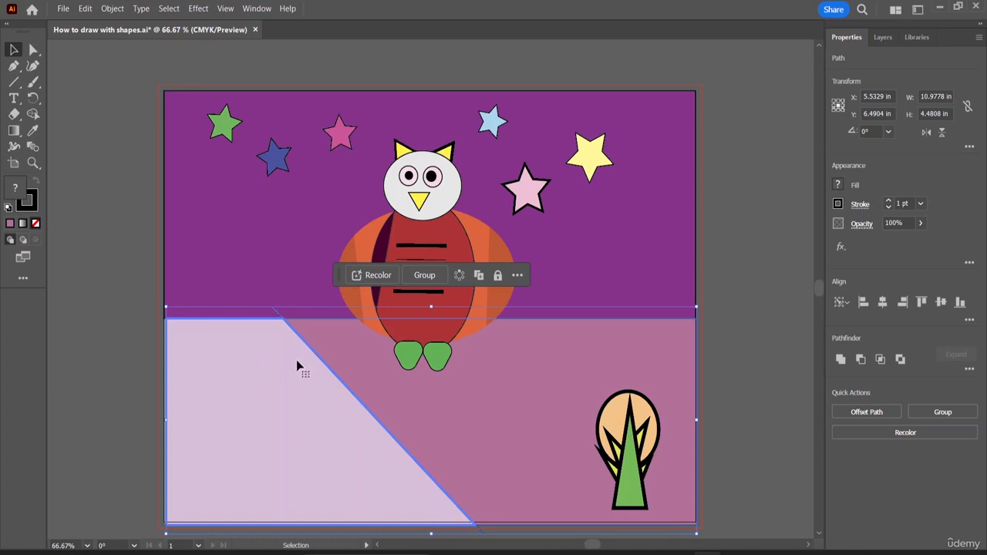
{"action": "left_click", "coordinate": [117, 360]}
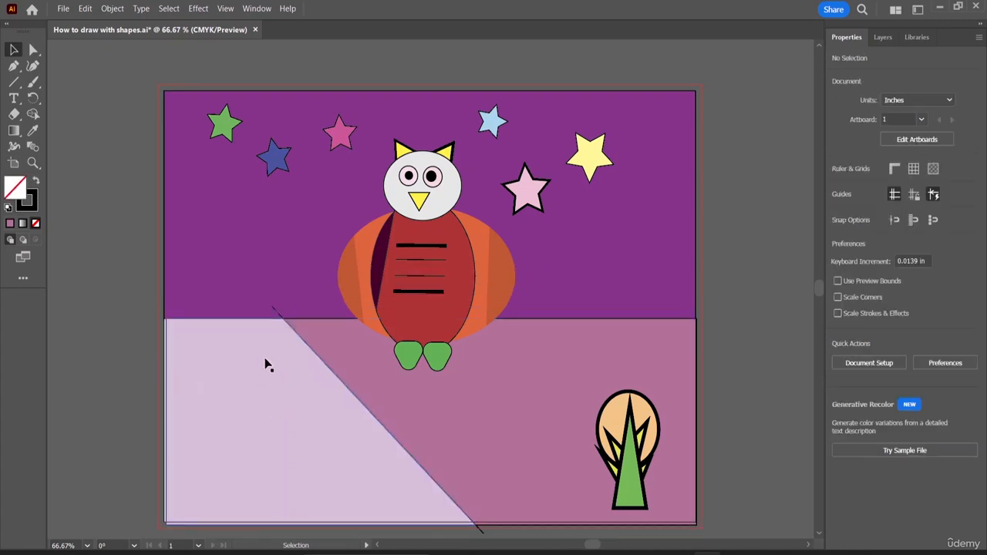
{"action": "left_click", "coordinate": [276, 310]}
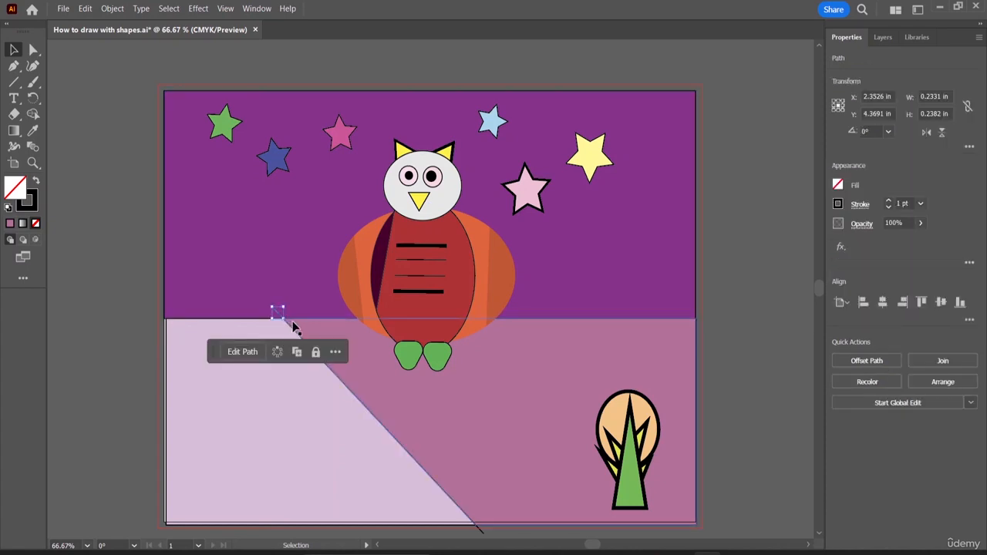
{"action": "key", "text": "Delete"}
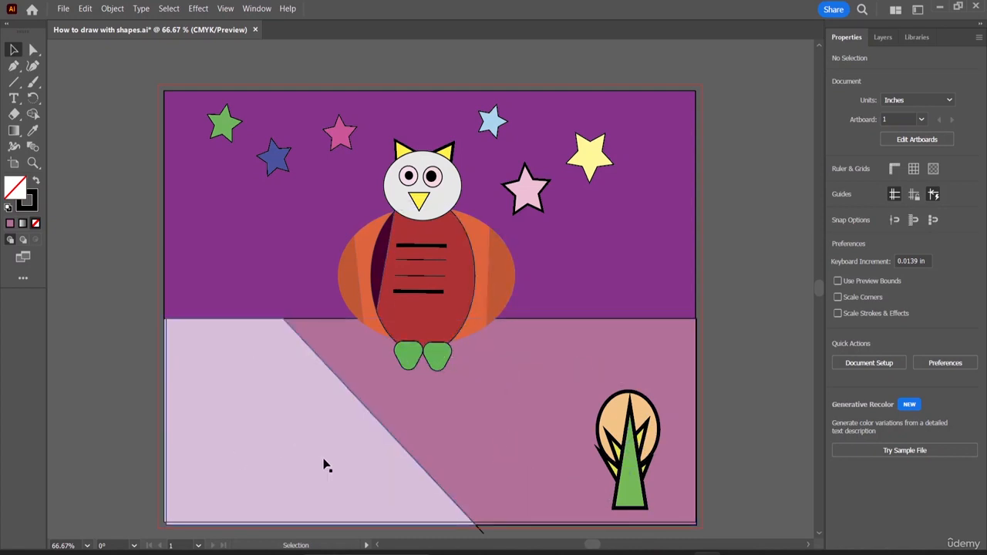
Recolor the ground section to the left of the diagonal with a medium purple of C 29.02, M 58.04, Y 0, K 0
{"action": "left_click", "coordinate": [292, 422]}
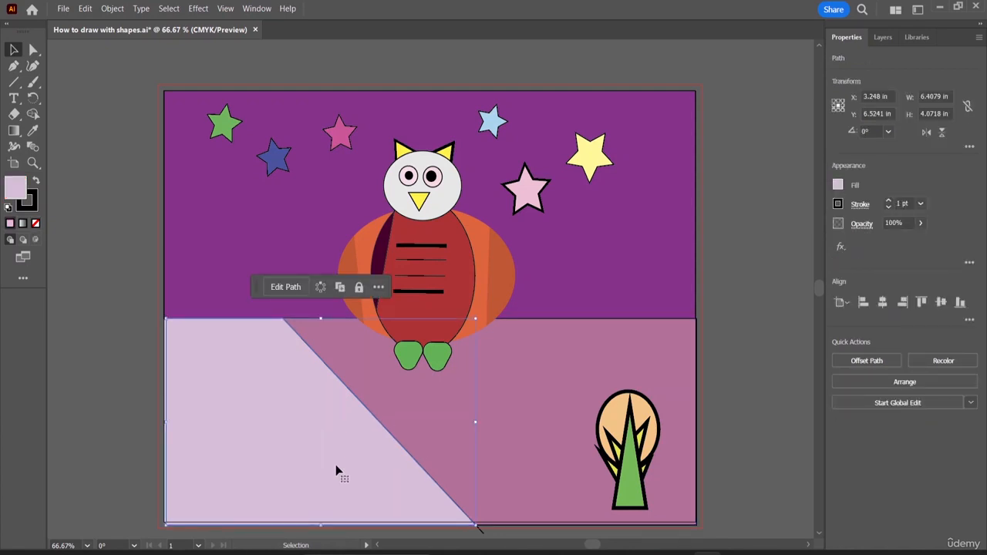
{"action": "left_click", "coordinate": [837, 184]}
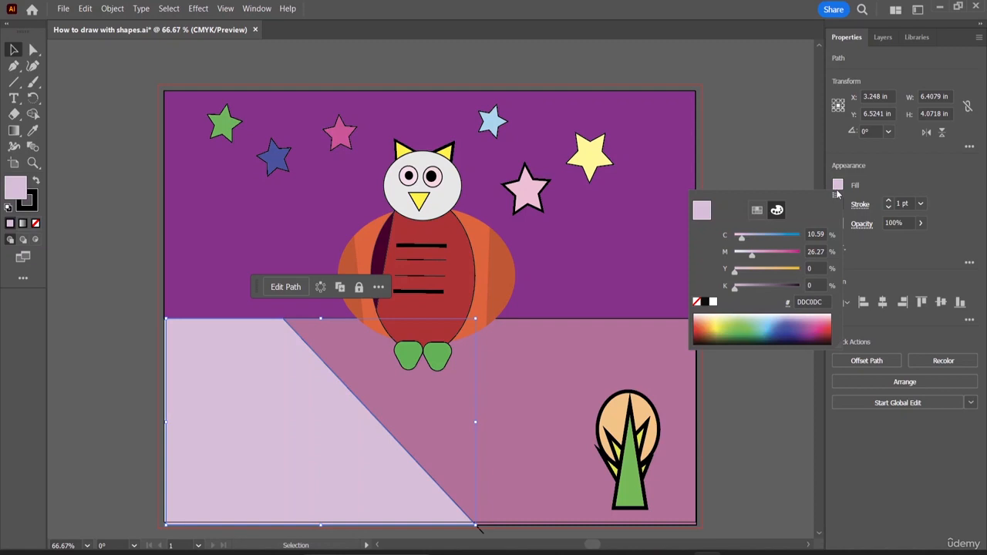
{"action": "left_click", "coordinate": [772, 327]}
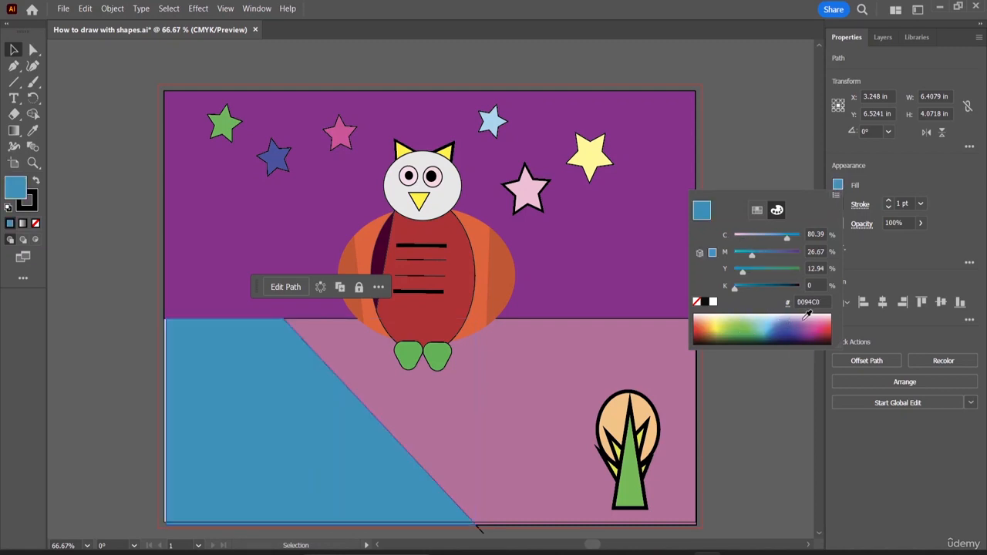
{"action": "left_click", "coordinate": [807, 314]}
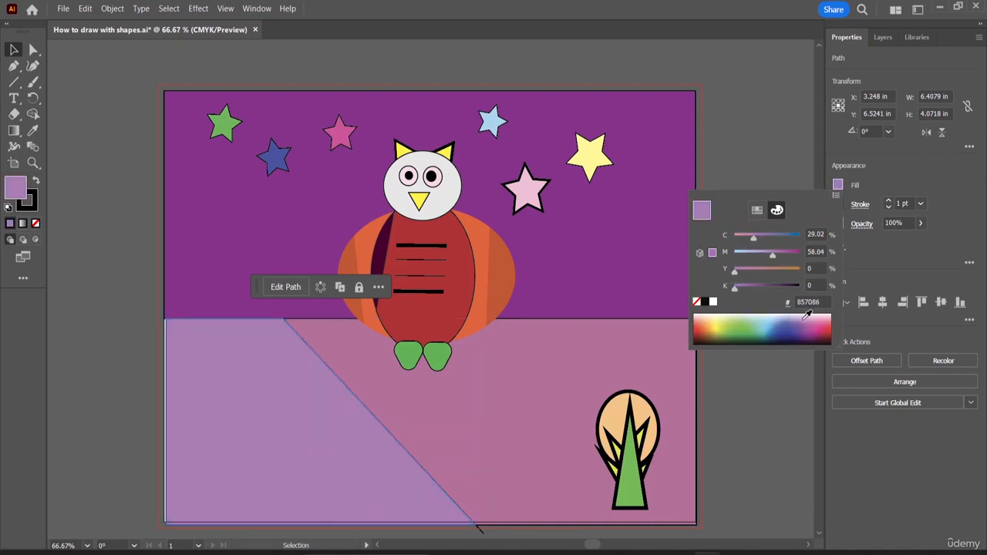
{"action": "left_click", "coordinate": [823, 412]}
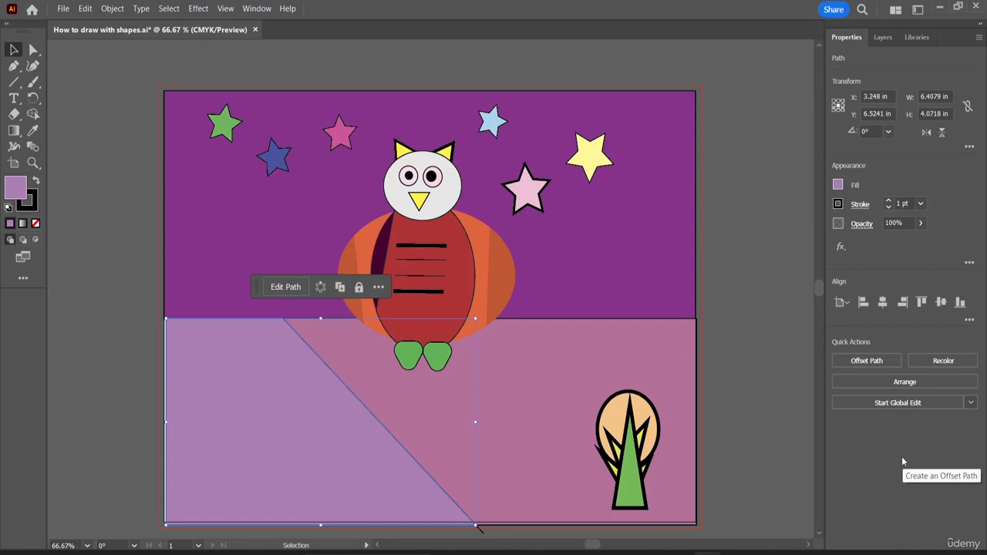
{"action": "left_click", "coordinate": [745, 436]}
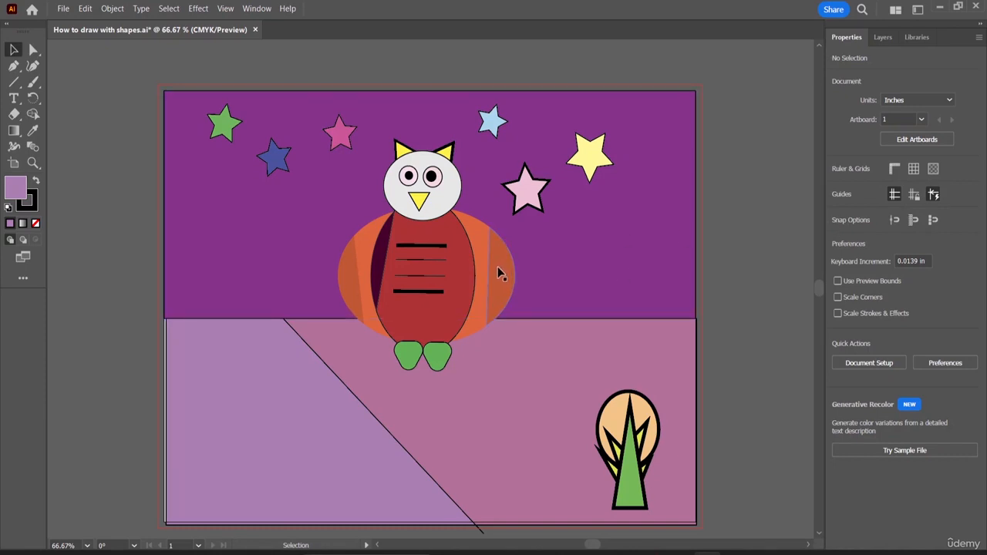
Increase the fill's cyan above 20% for a browner orange and apply it to the orange ellipse's outer-right section with Shape Builder
{"action": "left_click", "coordinate": [505, 285]}
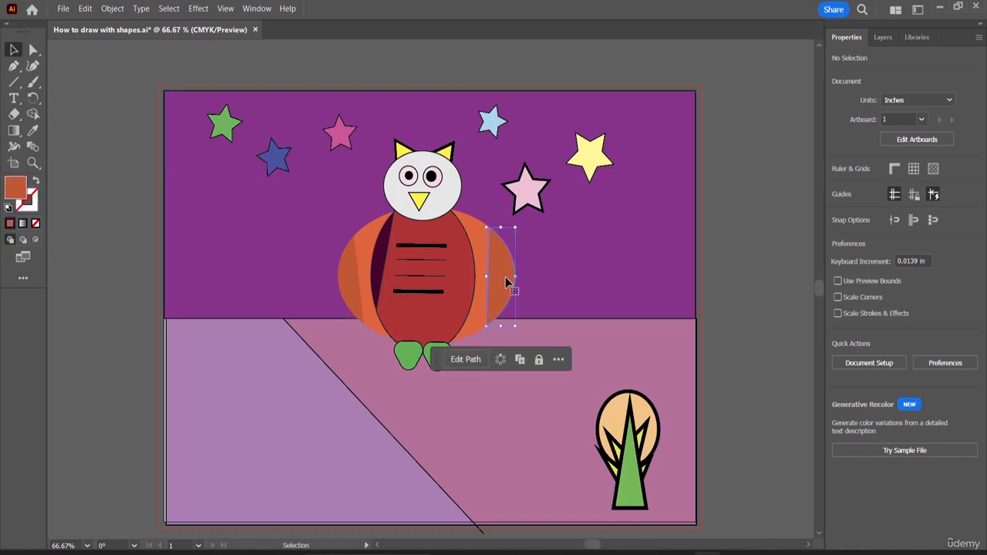
{"action": "left_click", "coordinate": [32, 114]}
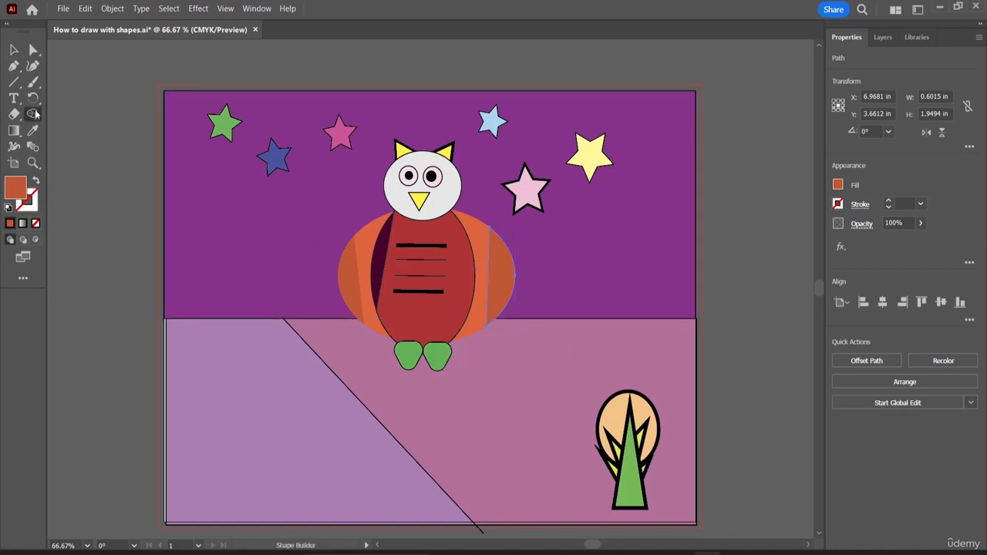
{"action": "left_click", "coordinate": [838, 183]}
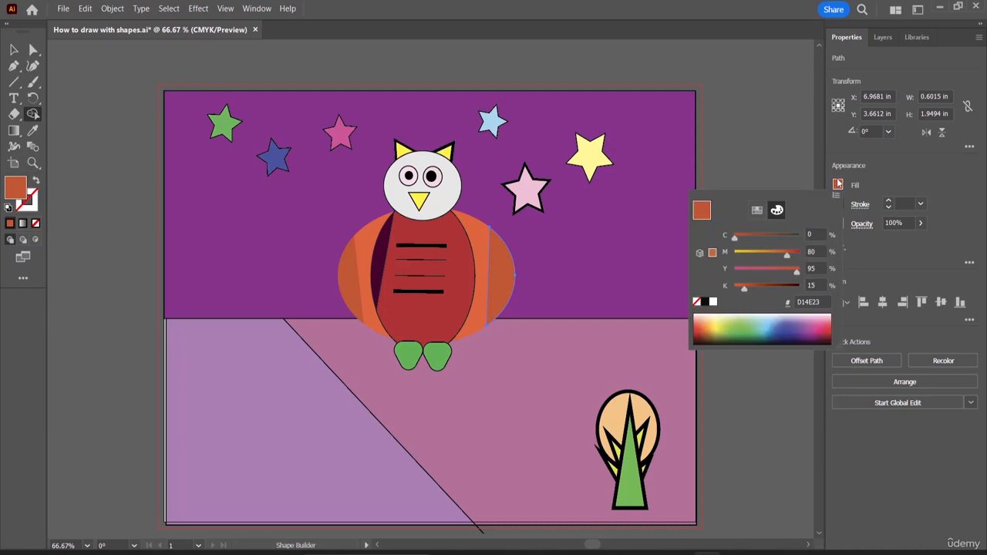
{"action": "left_click", "coordinate": [747, 233]}
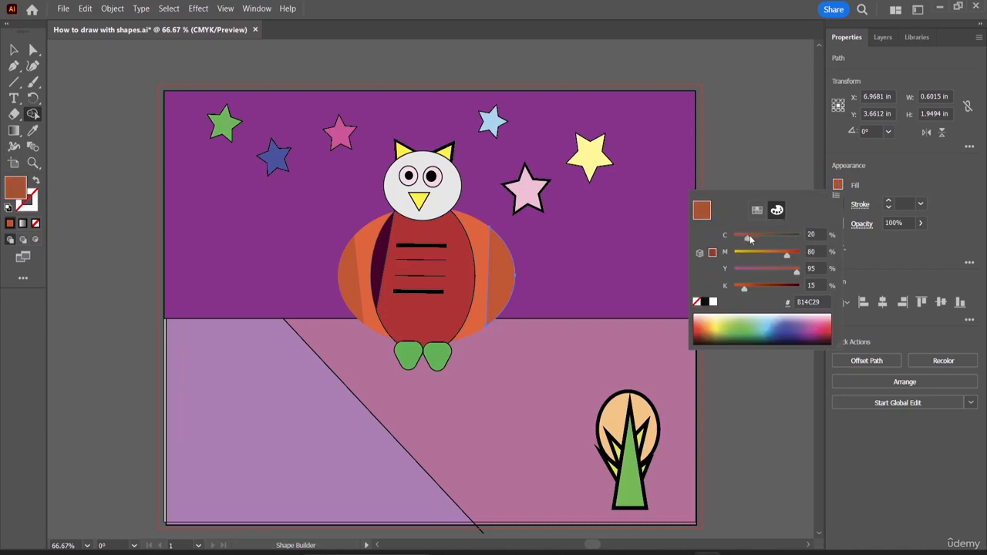
{"action": "left_click", "coordinate": [757, 236]}
{"action": "left_click", "coordinate": [886, 262]}
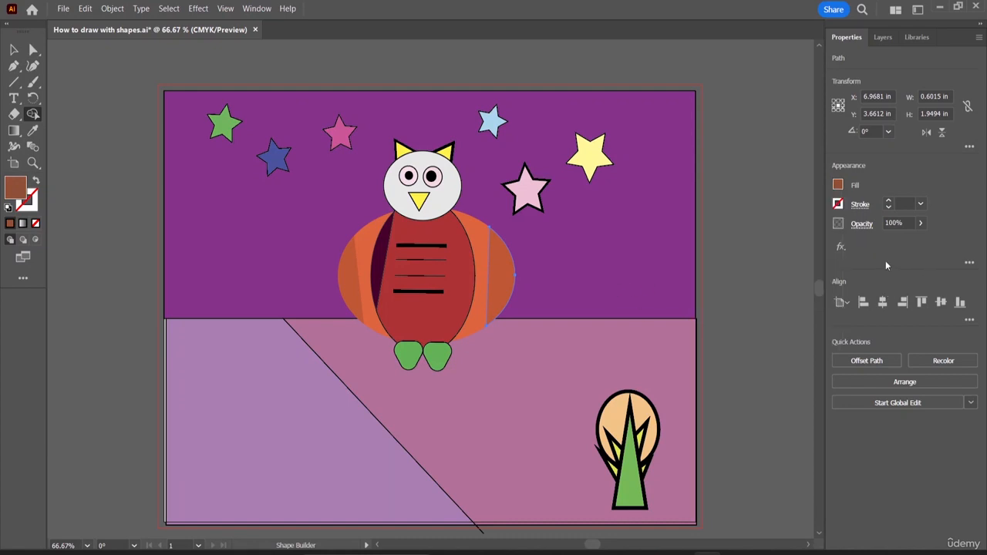
{"action": "left_click", "coordinate": [502, 274]}
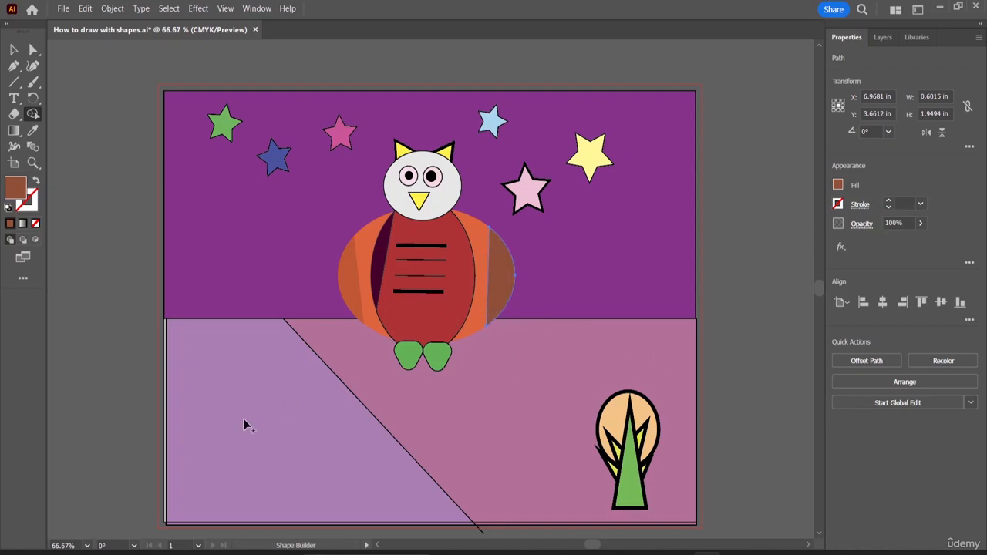
{"action": "left_click", "coordinate": [13, 50]}
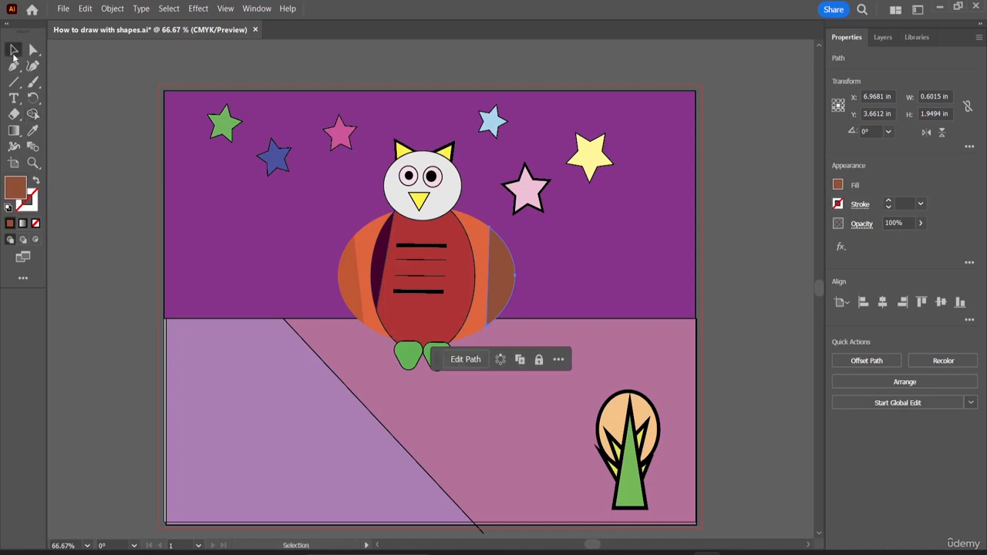
{"action": "left_click", "coordinate": [778, 293]}
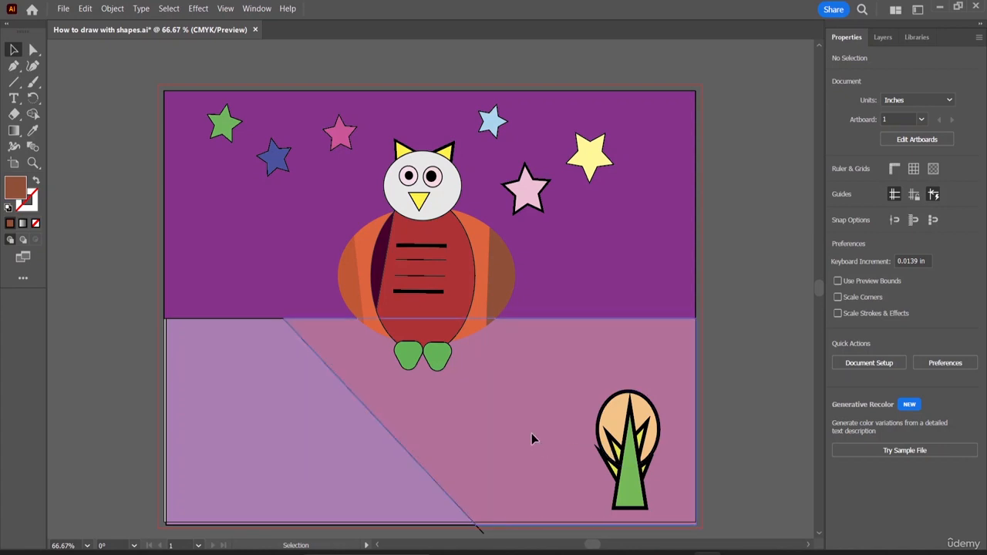
{"action": "left_click_drag", "start_coordinate": [530, 432], "coordinate": [531, 433]}
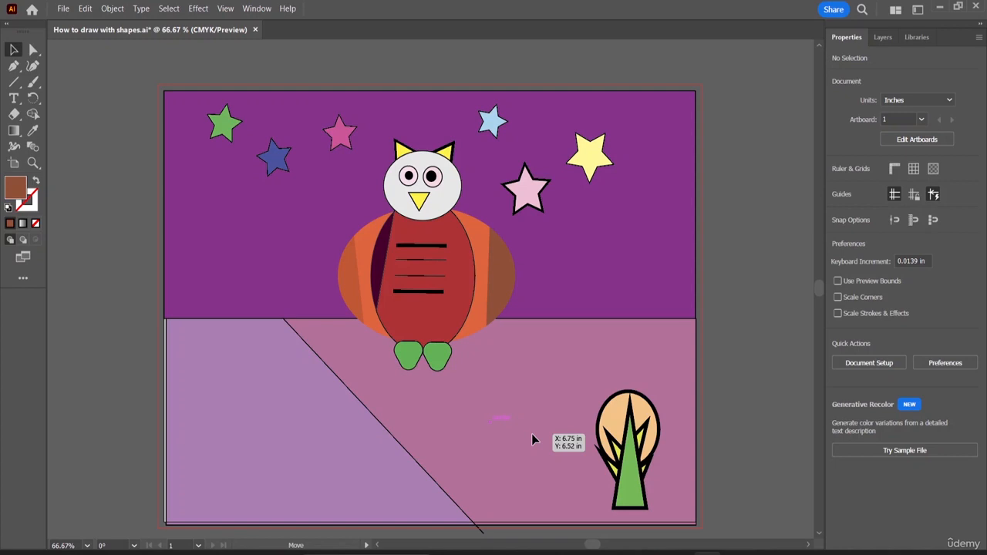
{"action": "left_click", "coordinate": [532, 433]}
{"action": "mouse_move", "coordinate": [368, 465]}
{"action": "left_mouse_down"}
{"action": "mouse_move", "coordinate": [361, 460]}
{"action": "mouse_move", "coordinate": [368, 466]}
{"action": "left_mouse_up"}
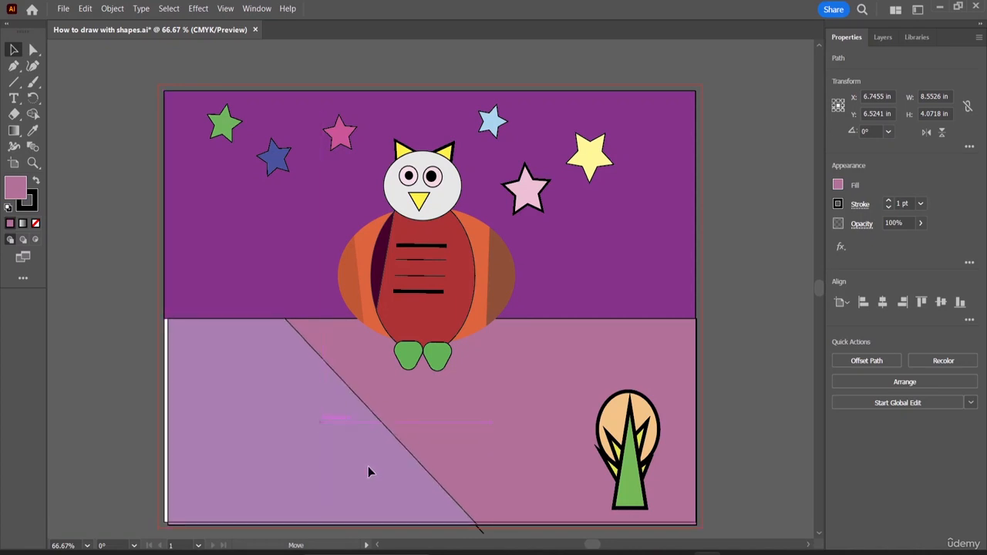
{"action": "left_click", "coordinate": [790, 363]}
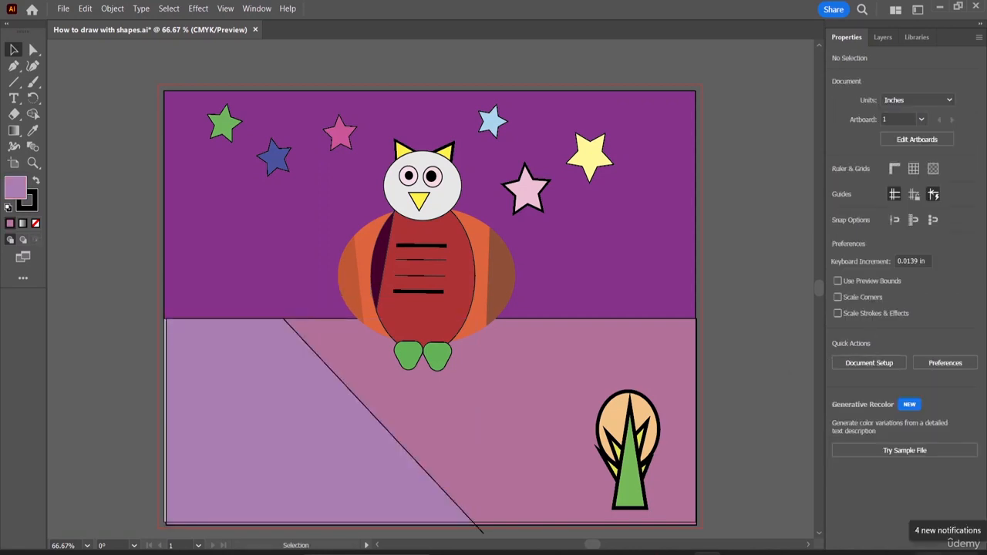